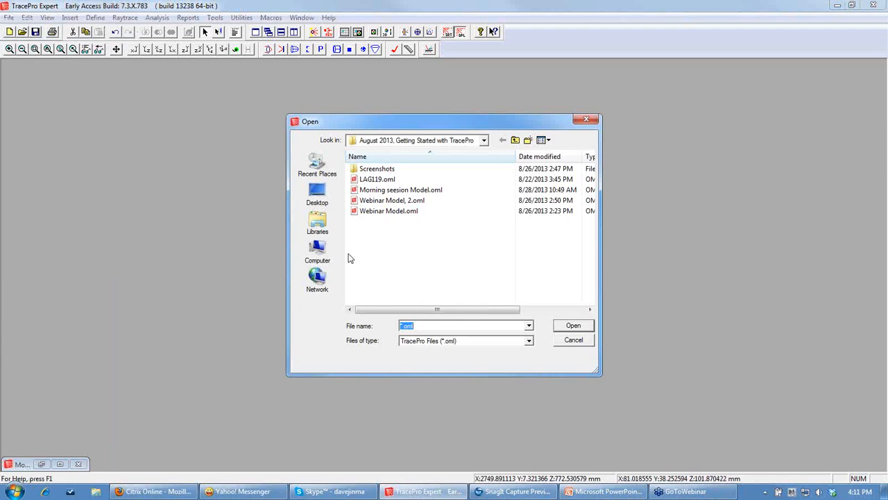
Create a new empty model, enlarge its window and narrow the model tree beside the view.
click(583, 340)
click(9, 17)
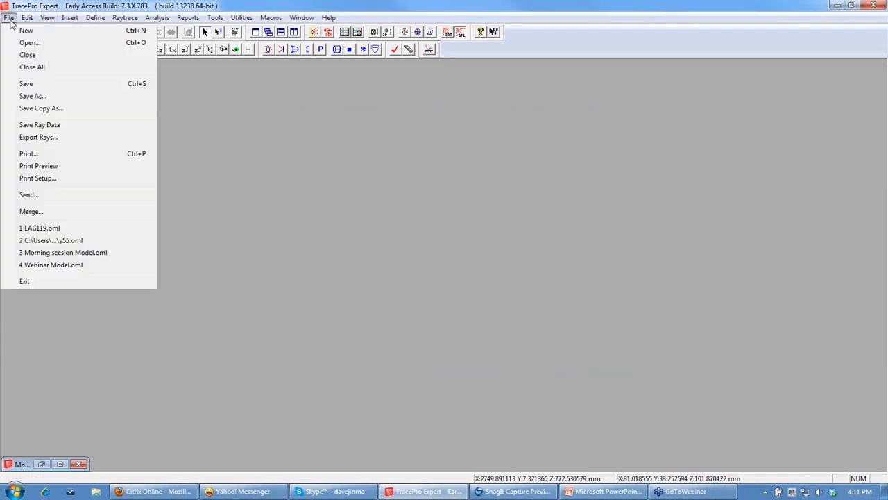
click(28, 29)
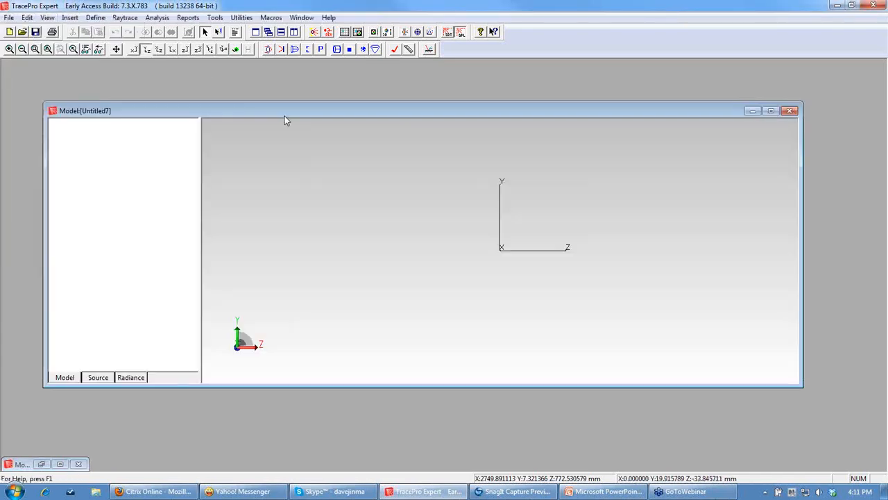
drag(284, 113, 268, 90)
drag(171, 140, 148, 142)
drag(784, 363, 756, 460)
drag(511, 84, 527, 79)
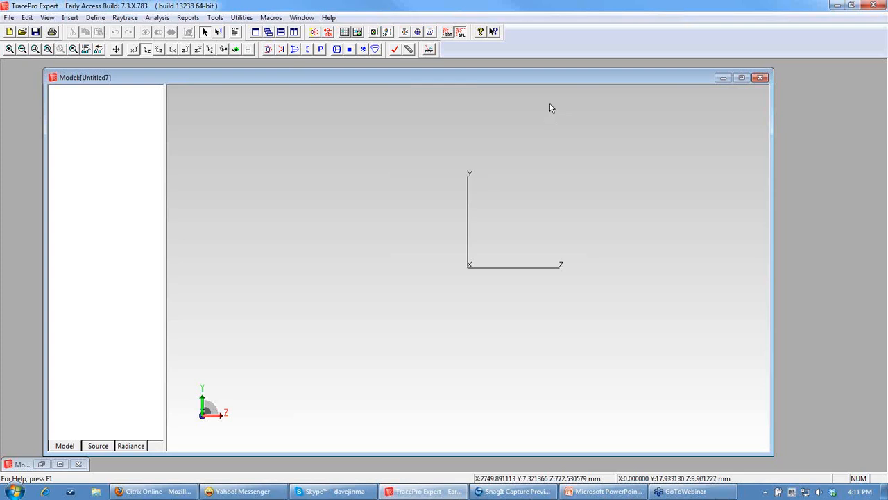
Open the lens model file LAG119.oml from the August 2013 webinar folder.
click(8, 17)
click(21, 42)
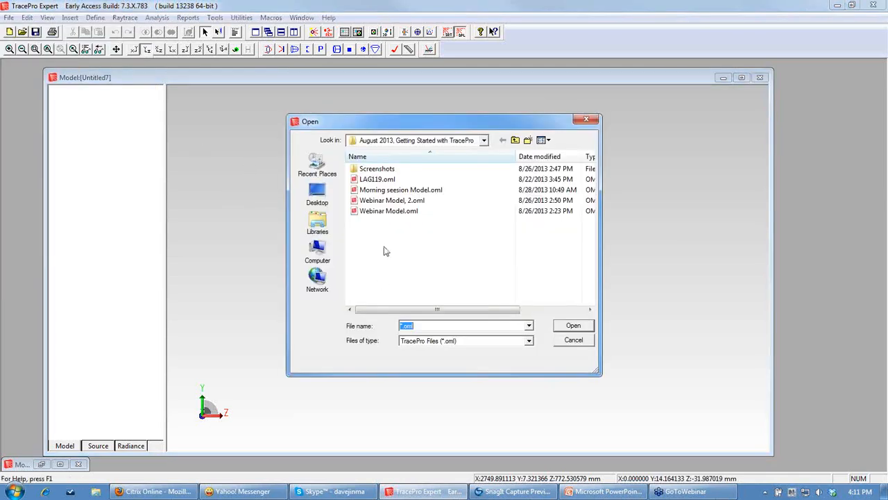
click(377, 179)
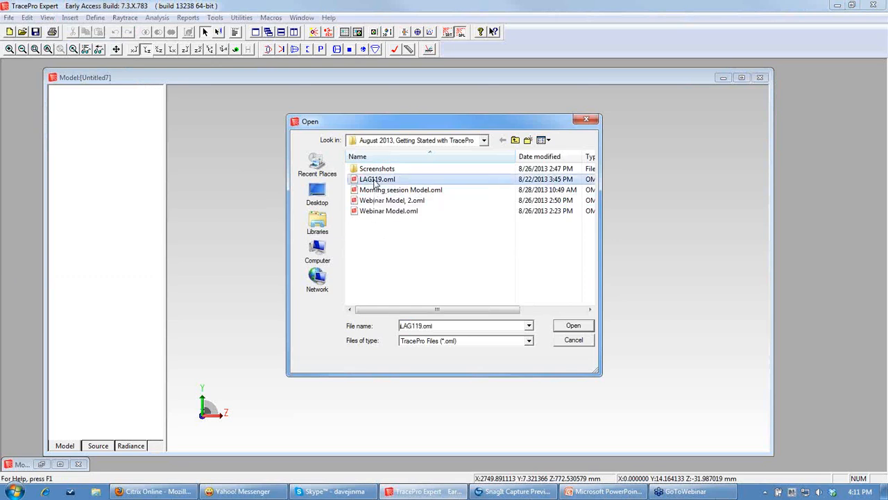
click(573, 326)
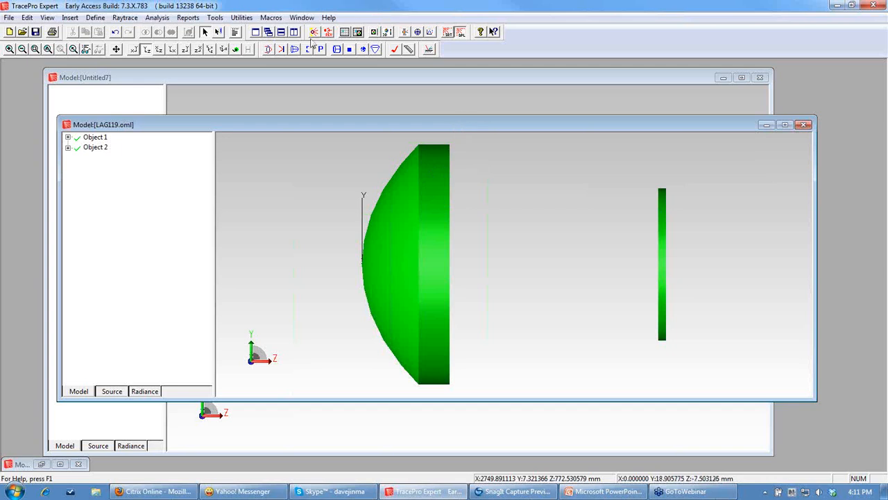
Examine the two LAG119 objects from several angles and in YZ view, and review Object 1's surfaces and material in the tree.
click(236, 48)
drag(534, 246, 513, 243)
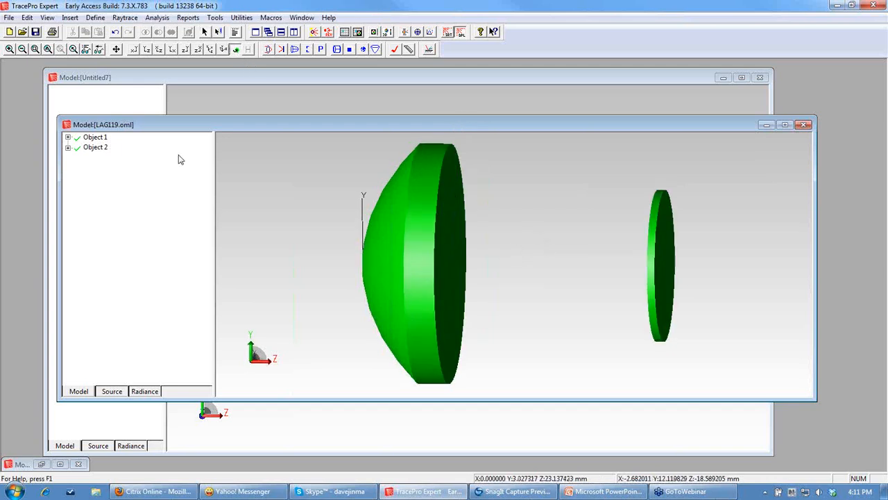
click(95, 138)
mouse_move(452, 243)
mouse_down()
mouse_move(470, 254)
mouse_move(496, 252)
mouse_up()
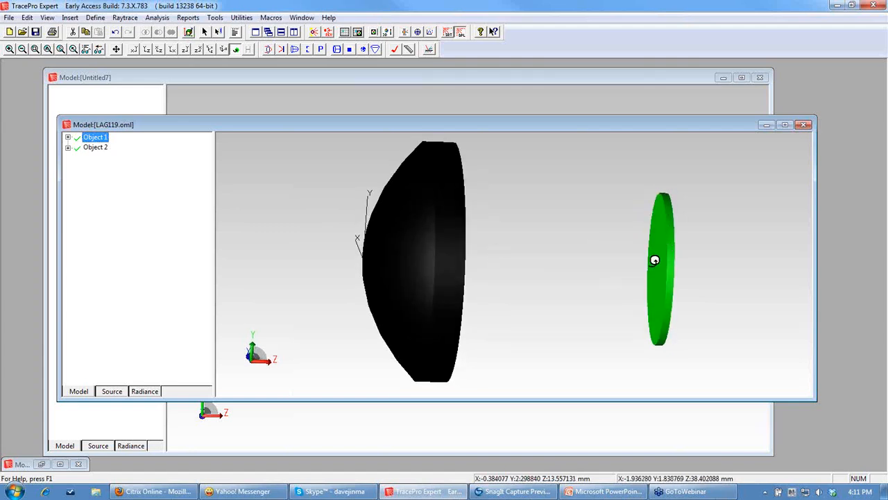
mouse_move(575, 277)
mouse_down()
mouse_move(555, 279)
mouse_move(551, 268)
mouse_up()
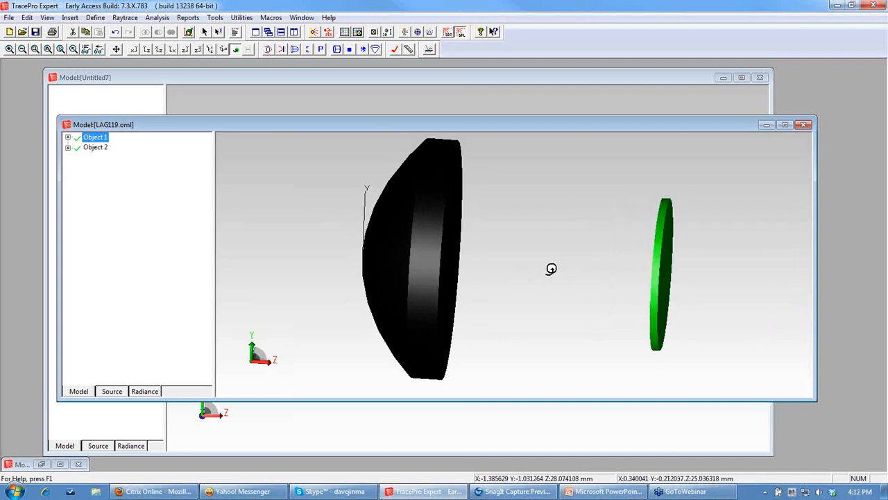
click(146, 50)
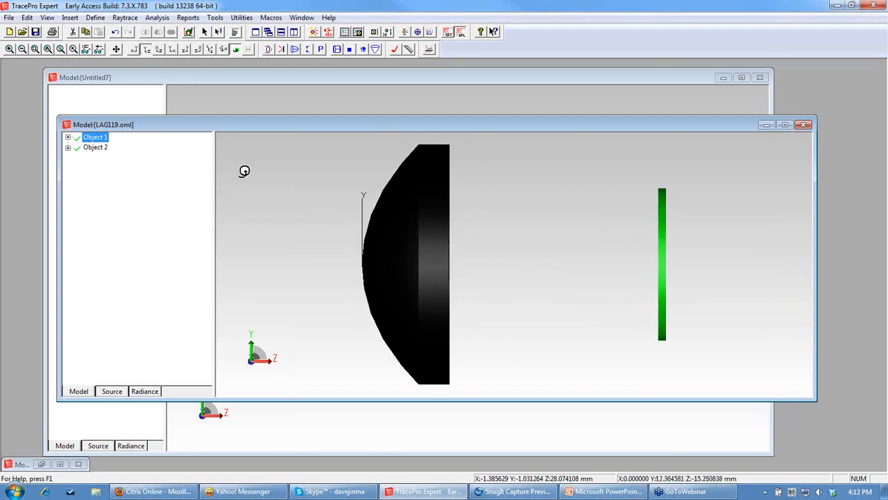
click(141, 198)
click(68, 138)
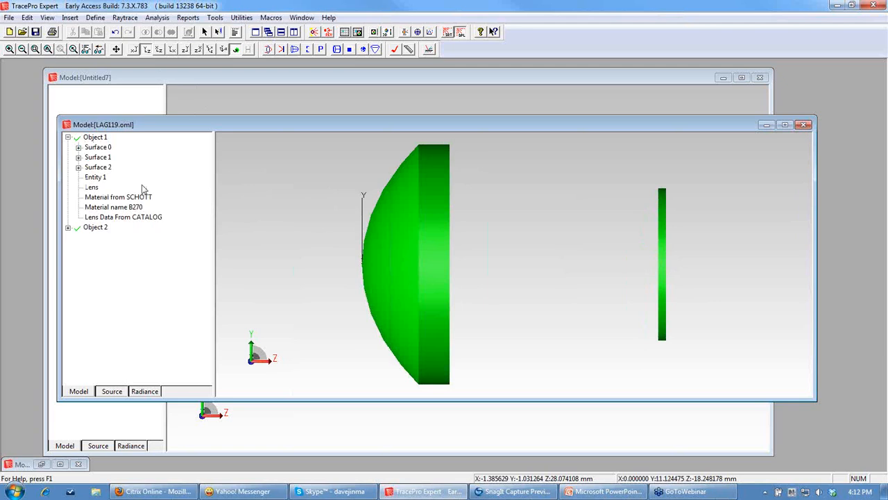
click(68, 138)
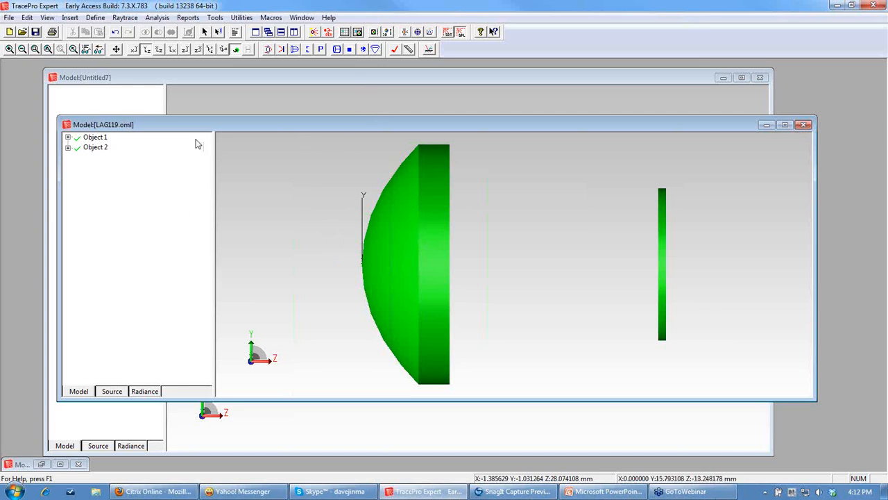
Copy the lens Object 1 from LAG119.oml into the new untitled model and close LAG119.oml.
click(102, 139)
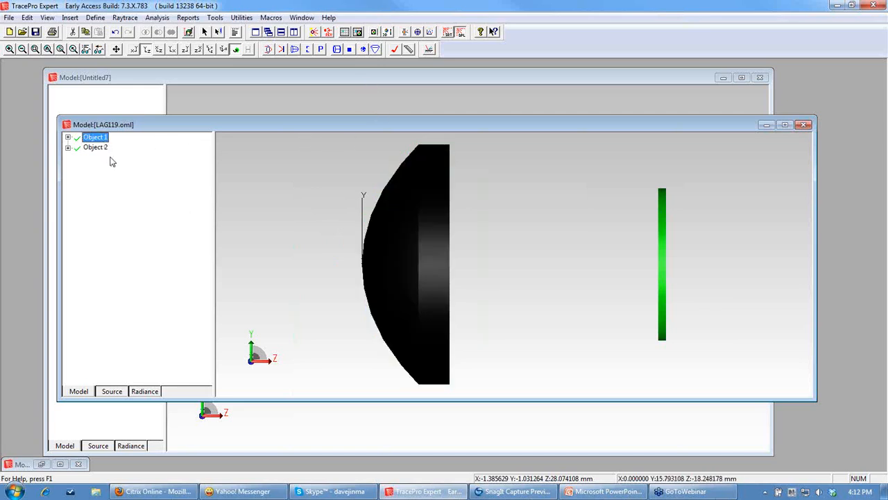
click(182, 78)
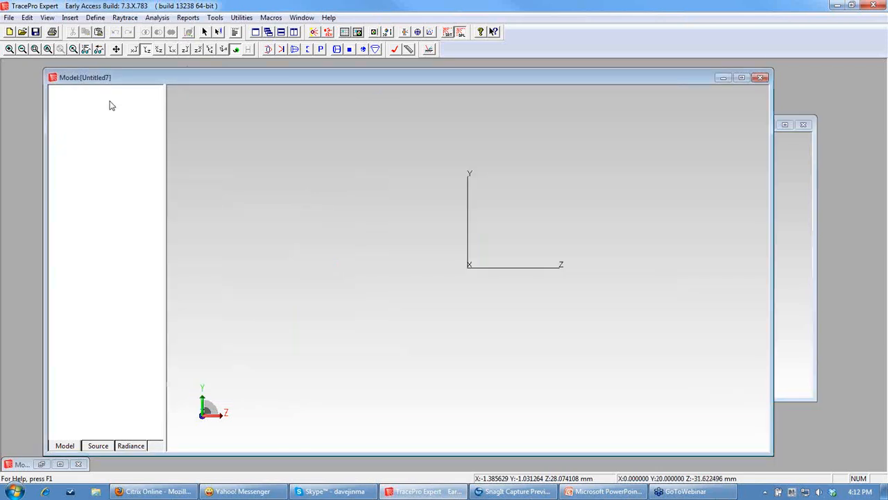
key(ctrl+v)
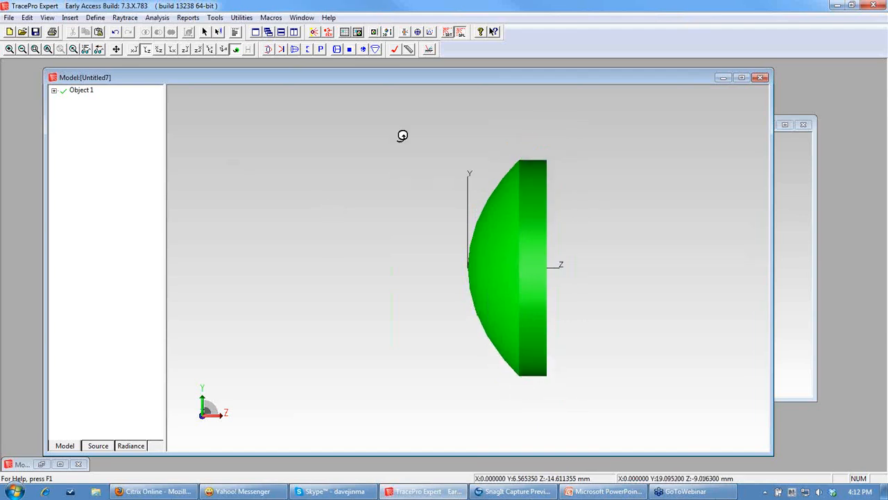
click(53, 90)
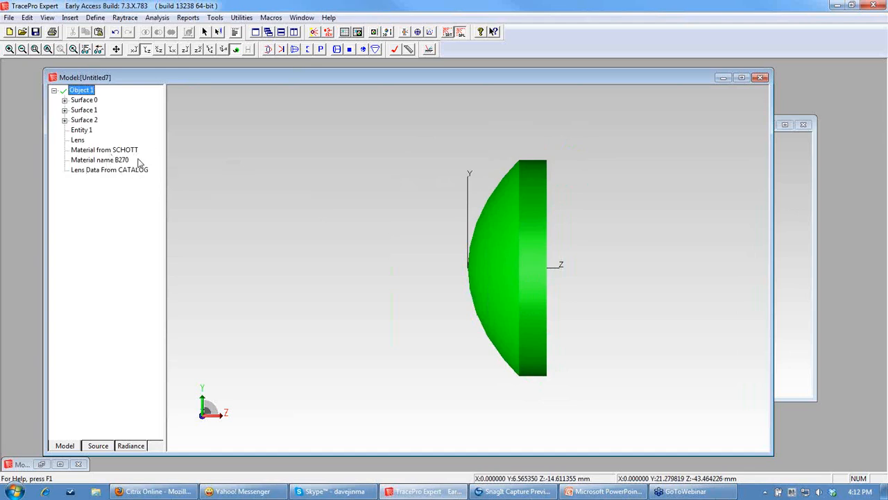
click(795, 162)
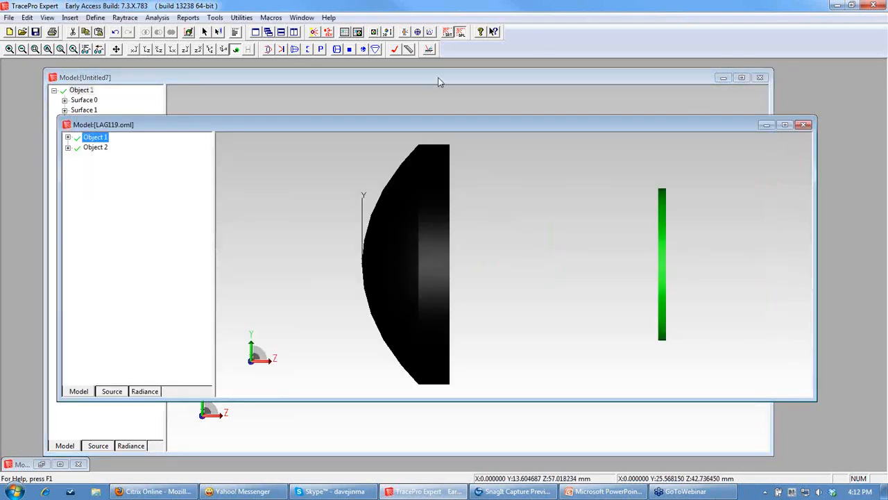
click(805, 126)
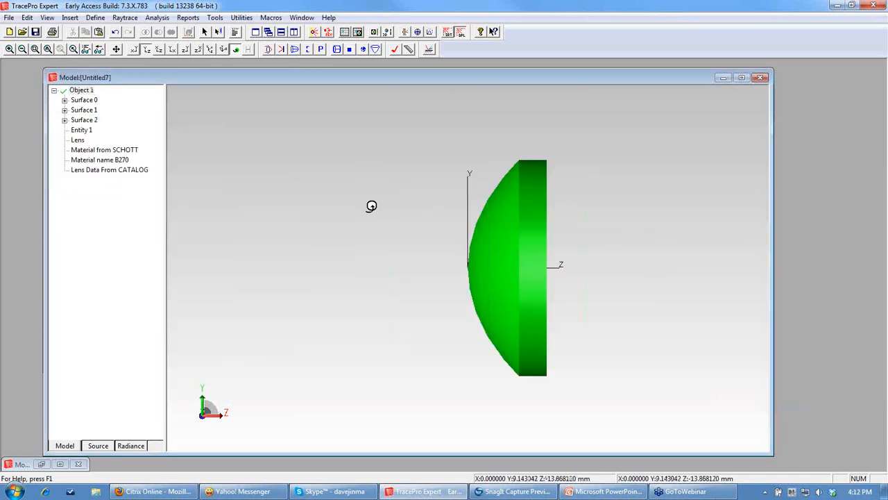
Review the lens arrangement in Webinar Model.oml in YZ view with the rays hidden, and minimize that model again.
click(42, 463)
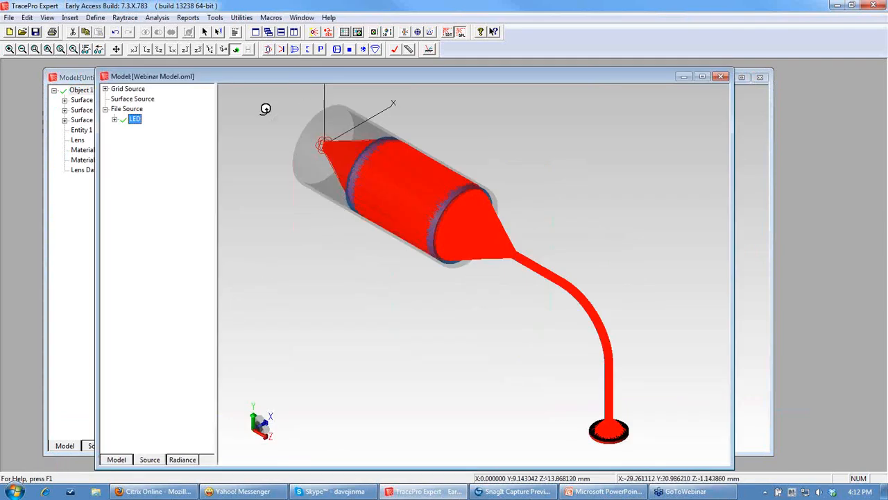
click(146, 49)
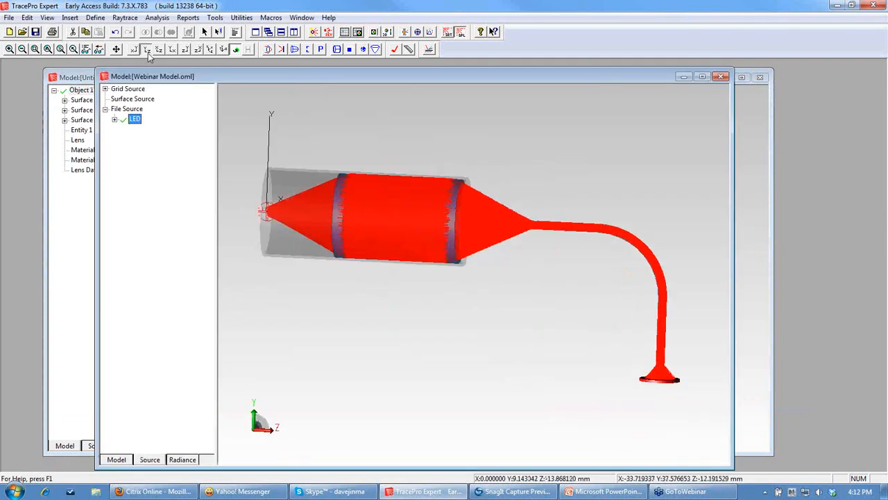
click(461, 32)
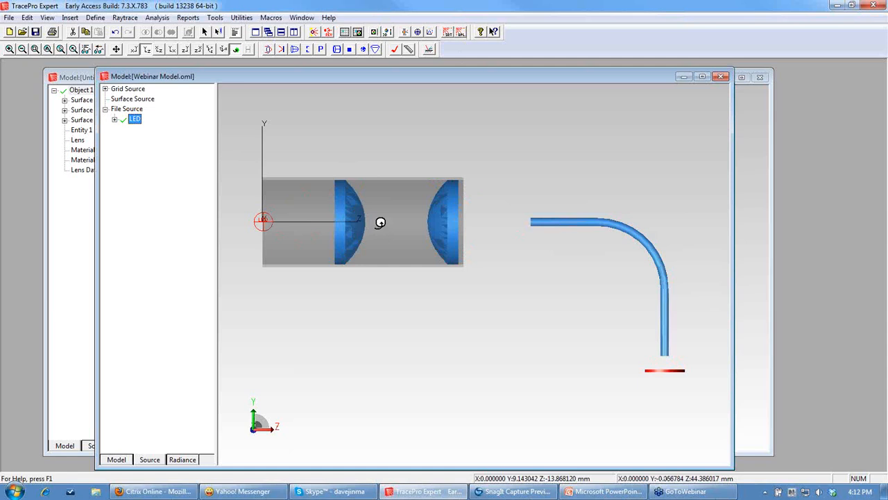
click(685, 77)
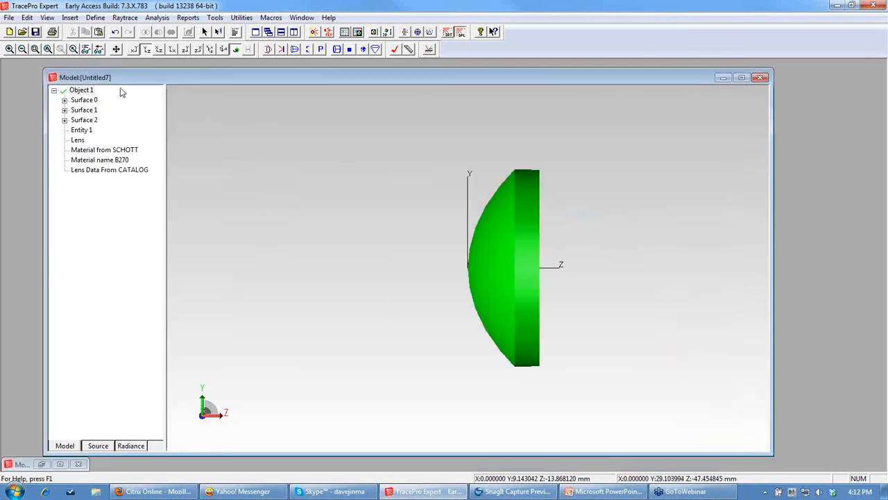
click(84, 101)
click(84, 91)
right_click(85, 92)
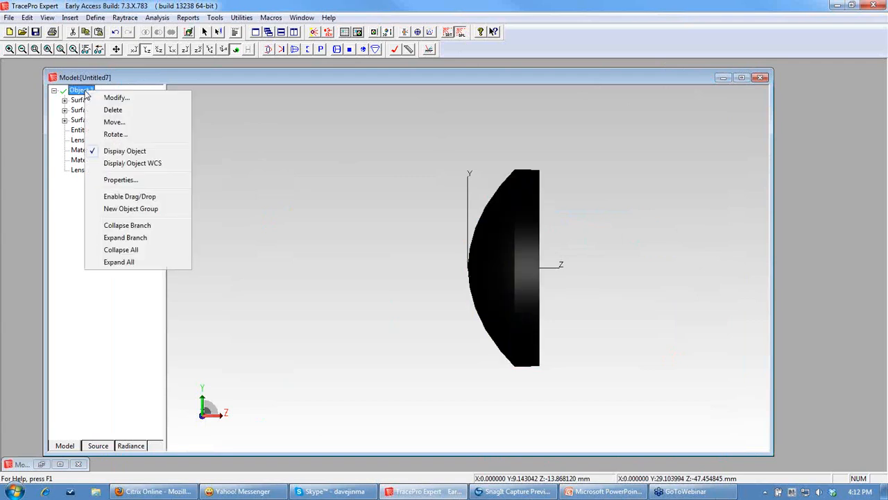
click(128, 182)
drag(642, 166, 462, 138)
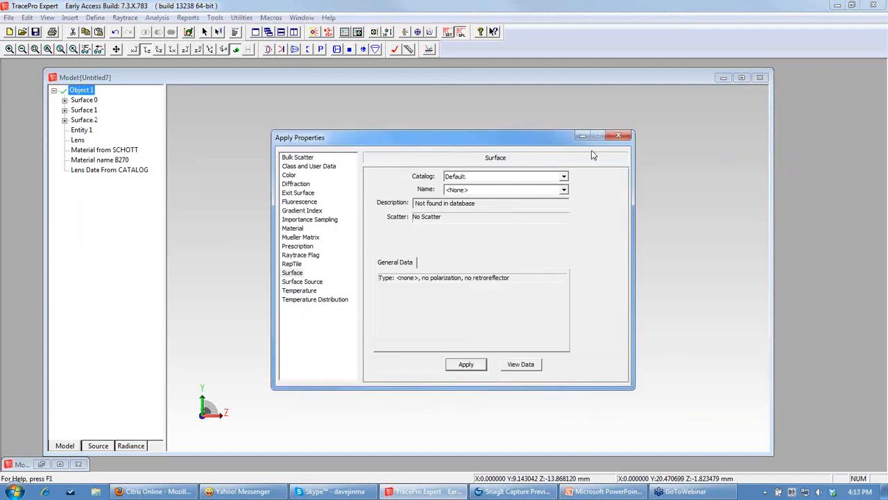
click(618, 136)
Modify the lens position in the new model to a first surface center Z of 38.4 and a first surface X tilt of 180 degrees.
right_click(87, 93)
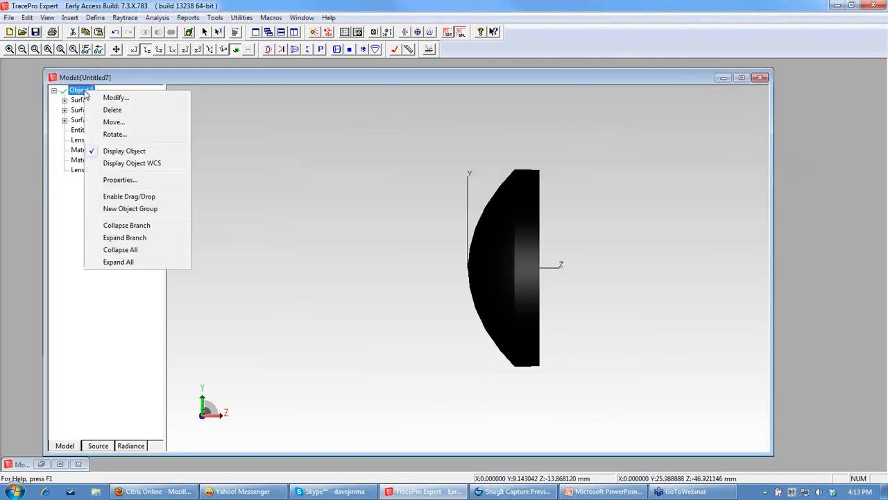
click(116, 97)
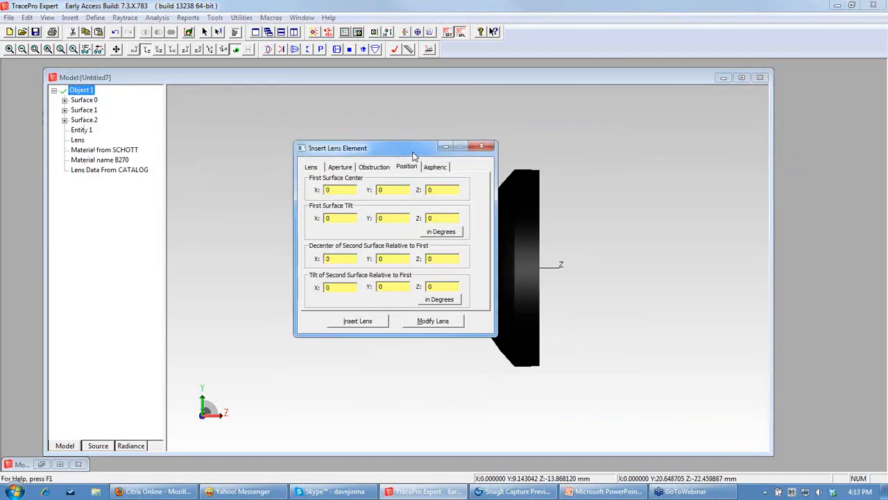
drag(413, 152, 382, 129)
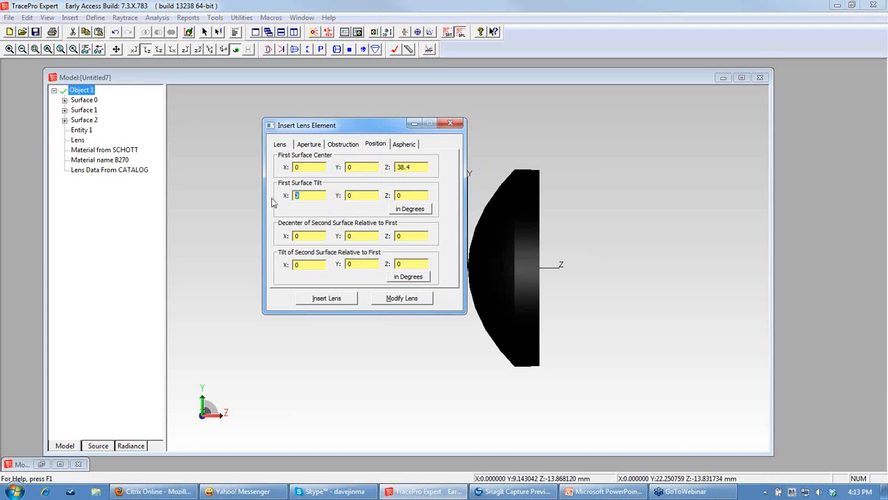
click(411, 304)
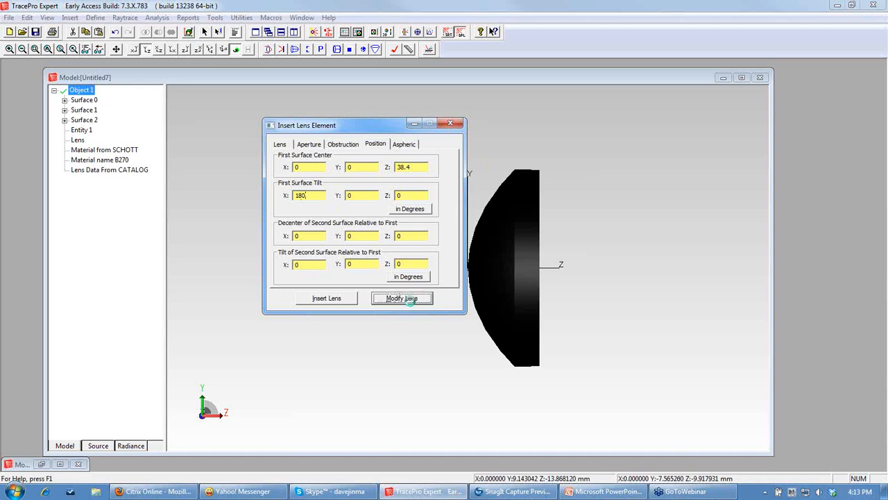
click(467, 249)
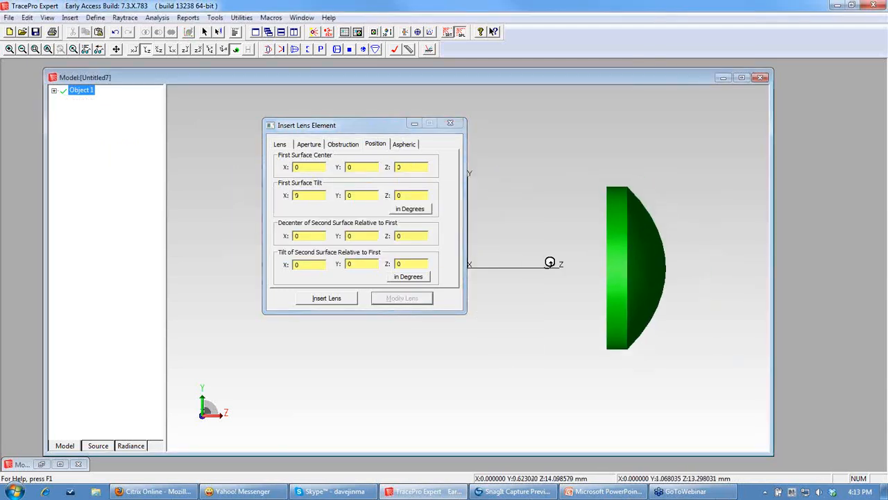
click(451, 125)
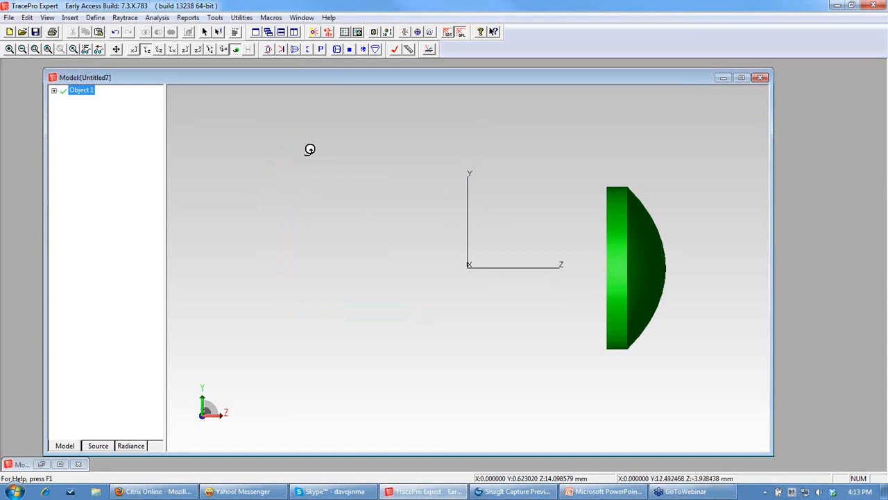
Duplicate the repositioned lens in place using a relative move copy with X, Y and Z offsets of 0.
right_click(82, 93)
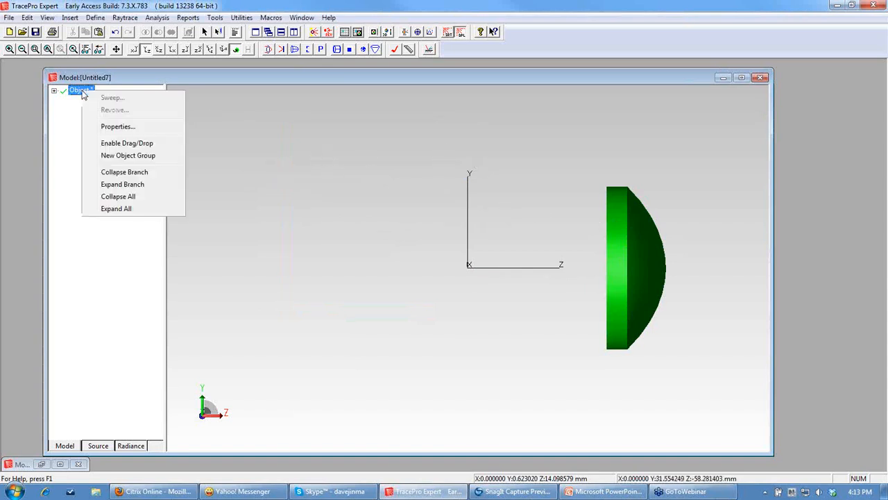
click(68, 119)
click(82, 92)
right_click(83, 93)
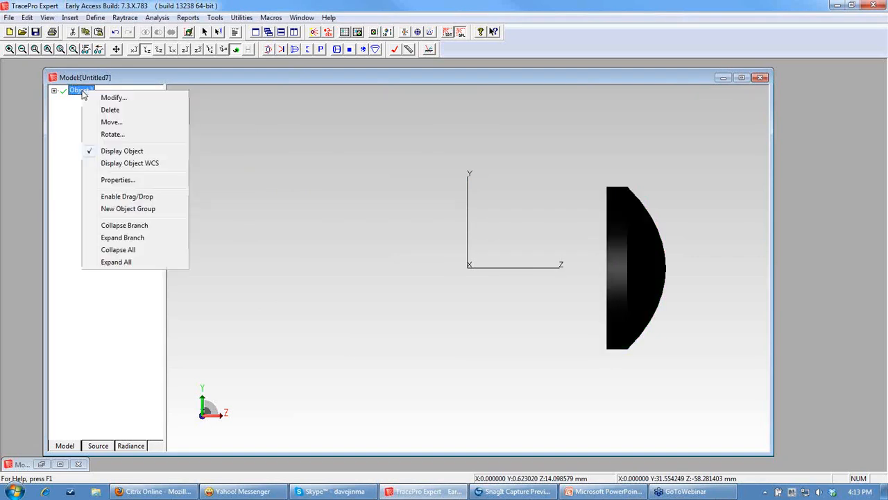
click(109, 125)
drag(424, 173, 338, 163)
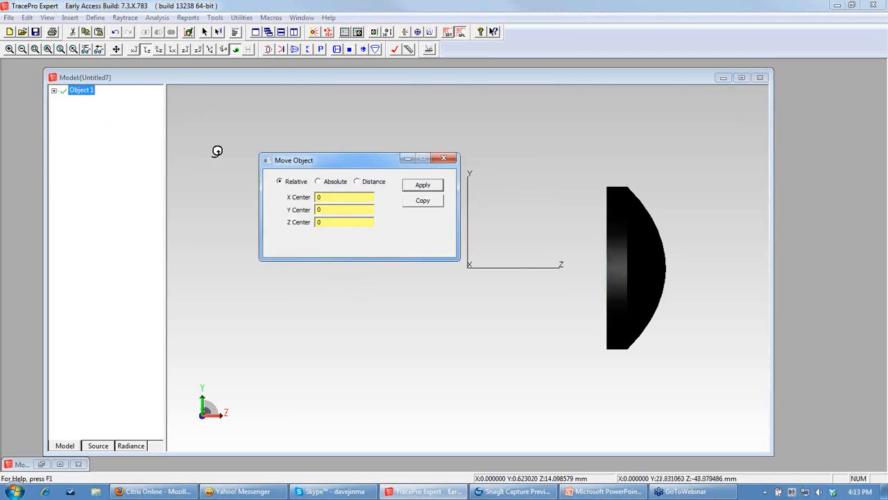
click(424, 202)
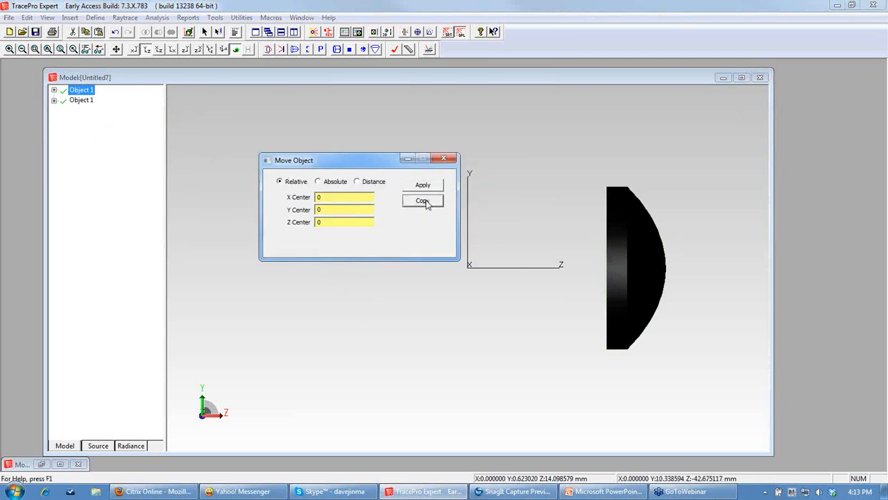
click(444, 159)
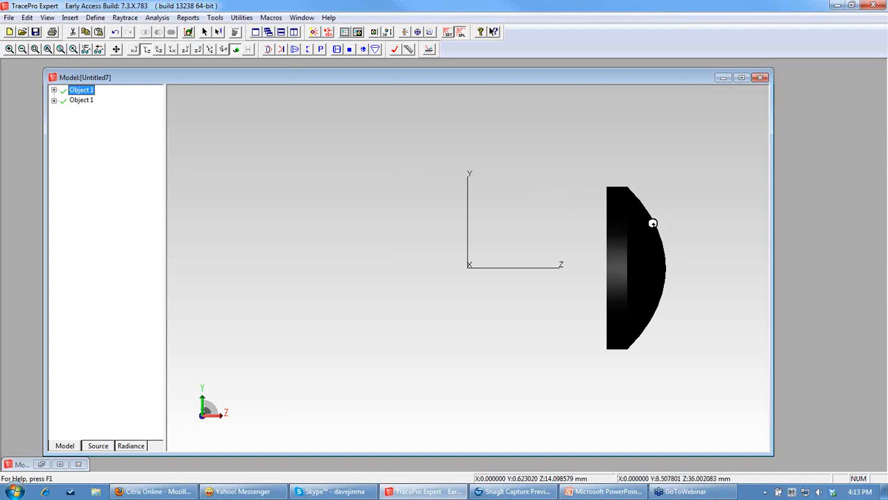
Modify the duplicated lens to a first surface center Z of 61.6 and a first surface X tilt of 0.
click(82, 101)
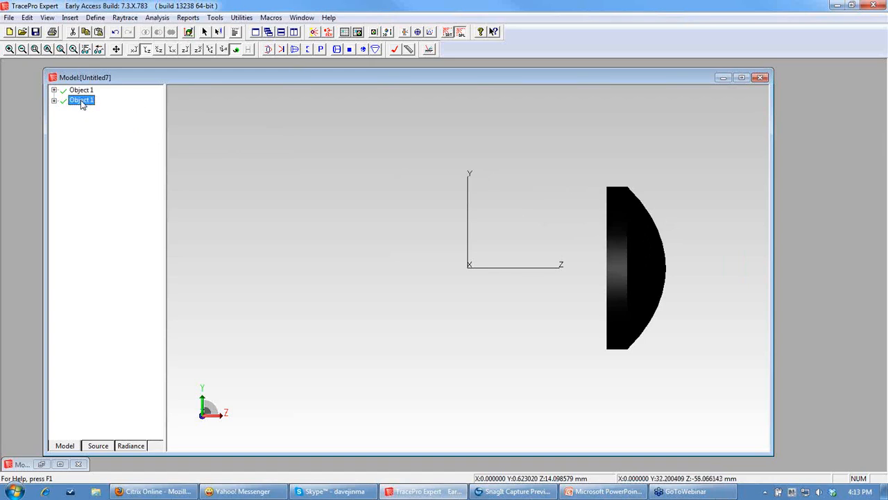
right_click(82, 103)
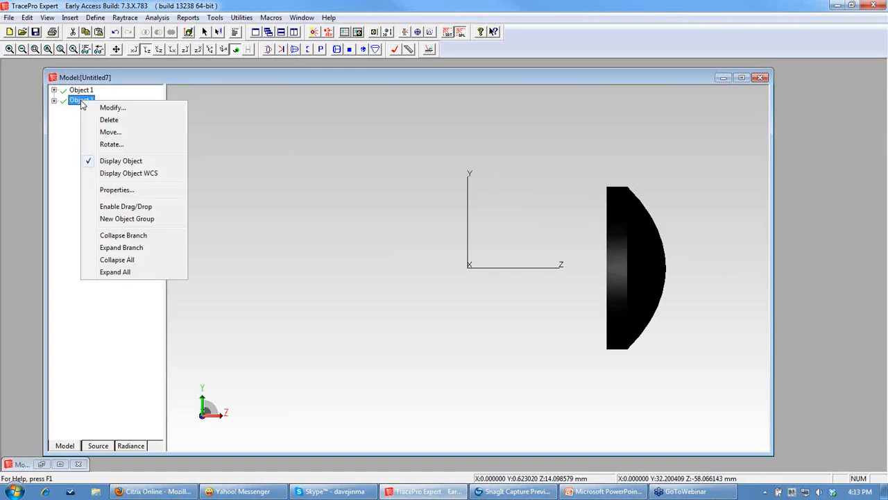
click(118, 110)
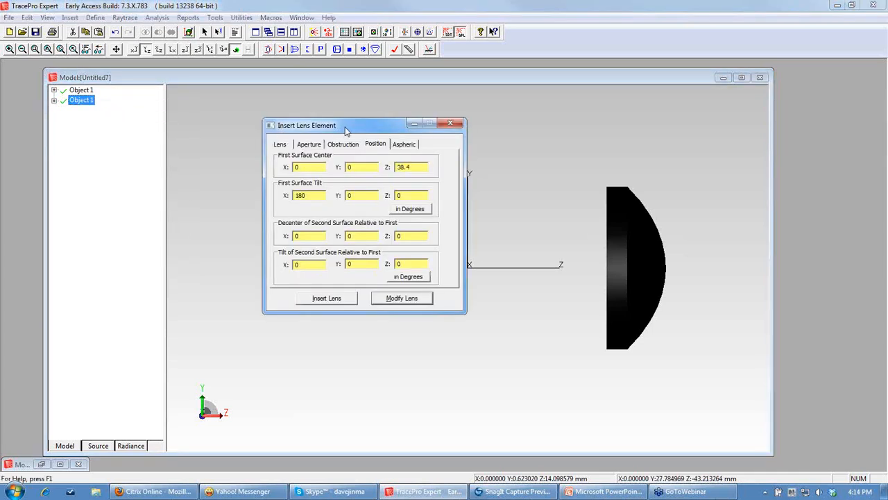
drag(346, 129, 353, 128)
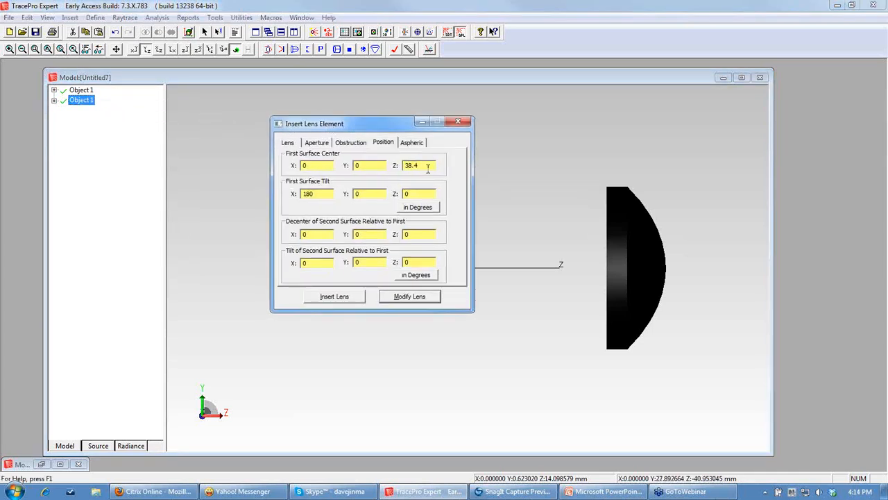
drag(429, 166, 385, 167)
drag(320, 195, 285, 193)
text(0)
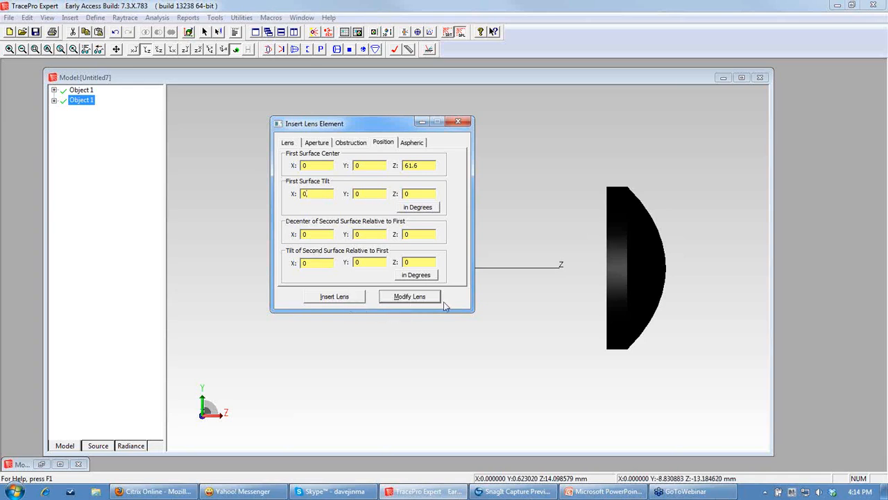
click(420, 299)
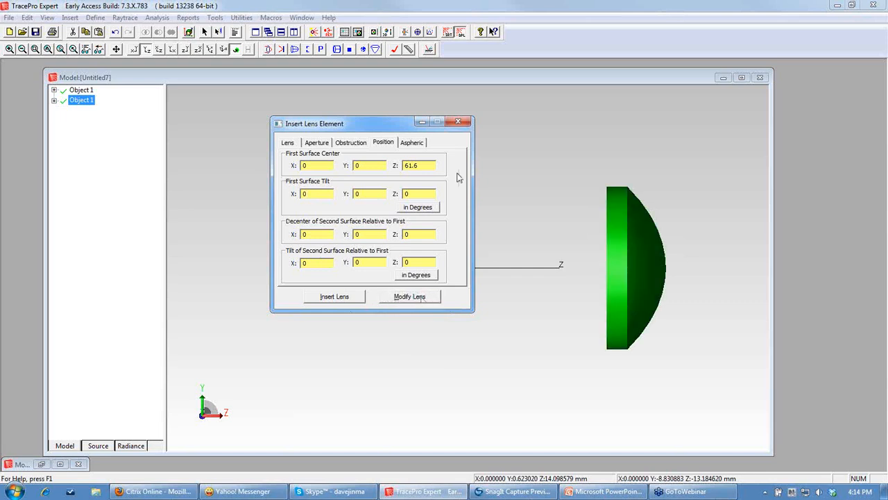
click(458, 122)
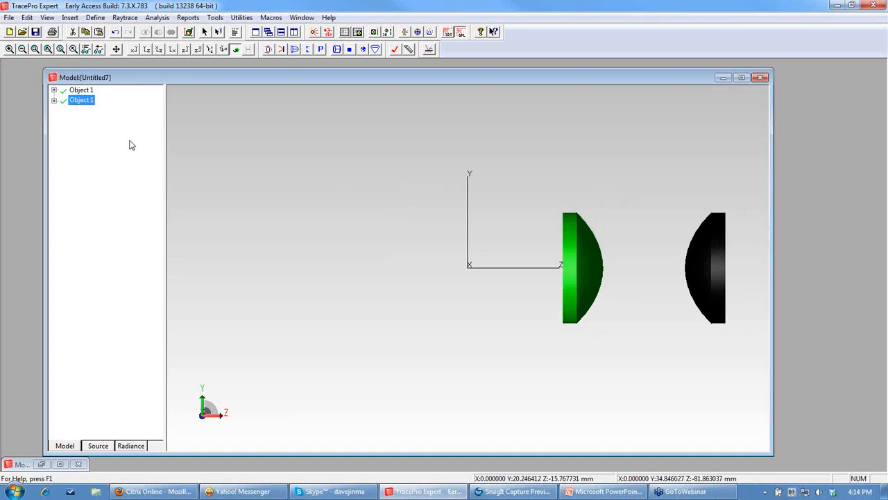
Rename the two lens objects as Lens 1 and Lens 2, and review their surface and material entries.
click(74, 93)
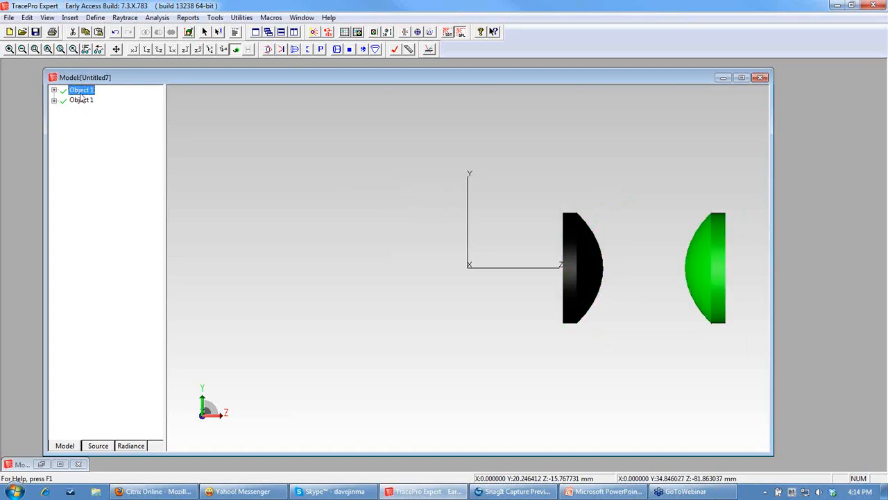
click(82, 92)
text(Lens)
key(Return)
click(81, 101)
click(81, 101)
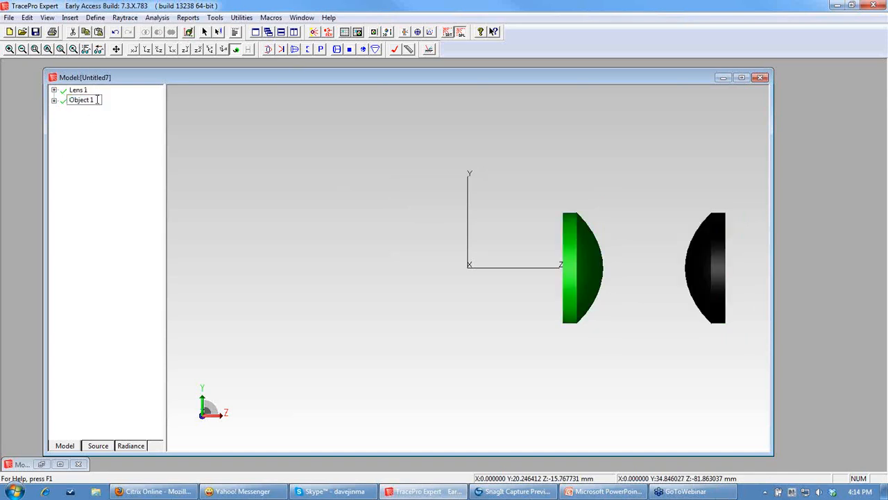
text(Lens 2)
key(Return)
click(54, 100)
click(54, 90)
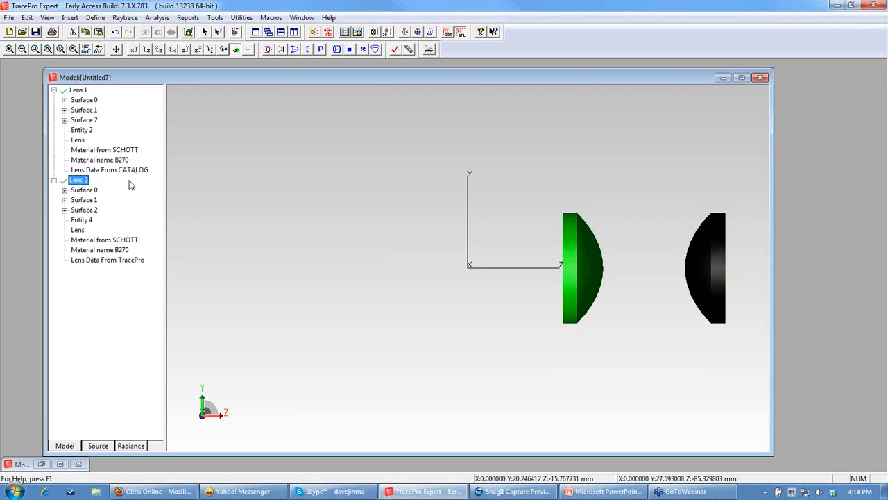
click(54, 91)
click(54, 101)
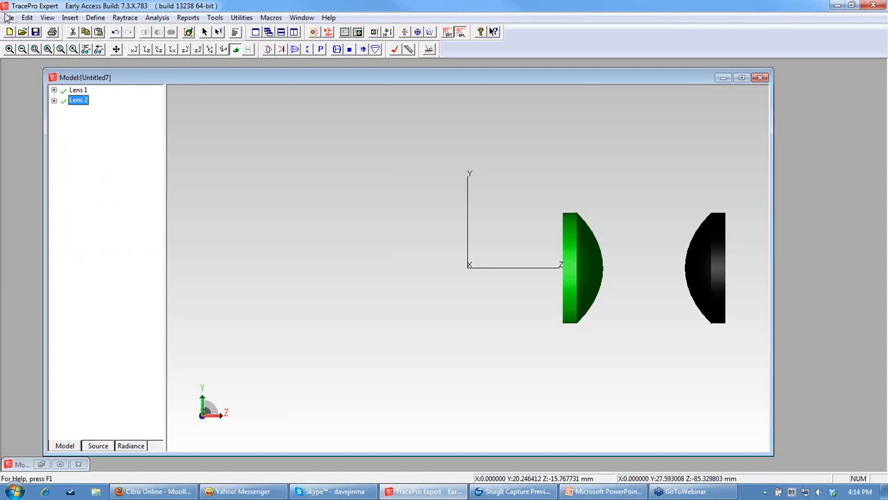
Save the new model under the file name Afternoon Session Model.
click(8, 18)
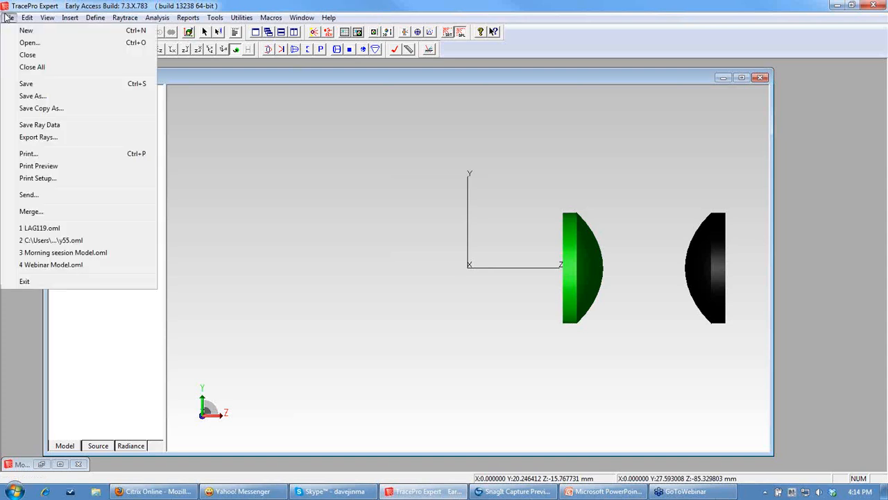
click(29, 97)
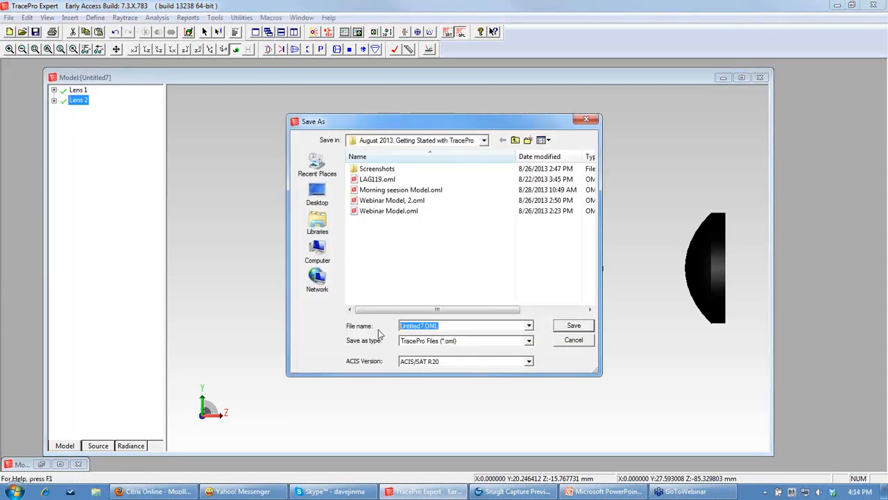
text(Afterno)
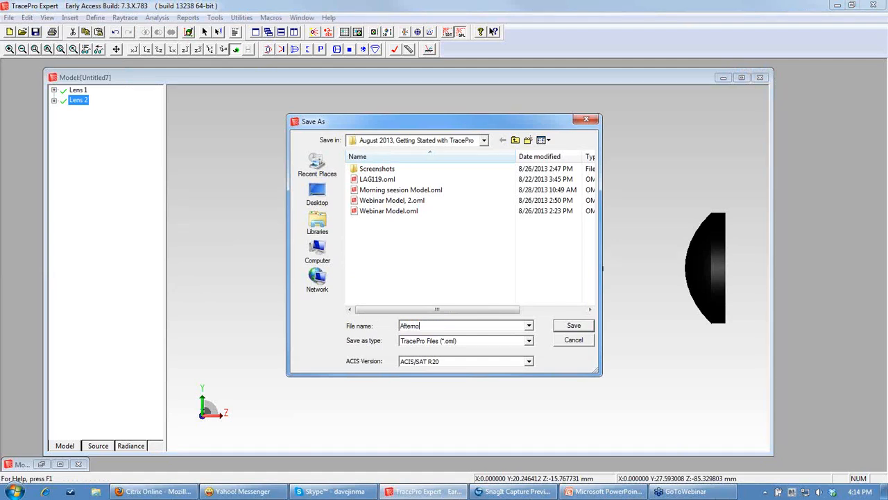
text(on Session Model)
click(581, 328)
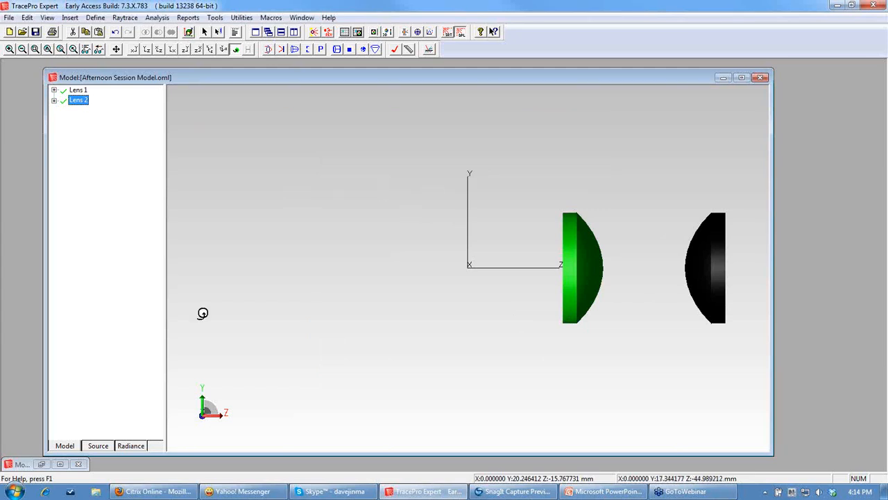
Check the tube in Webinar Model.oml, and insert a cylindrical tube named Baffle Tube with length 75 and inside major radius 15.75 in the new model.
click(41, 463)
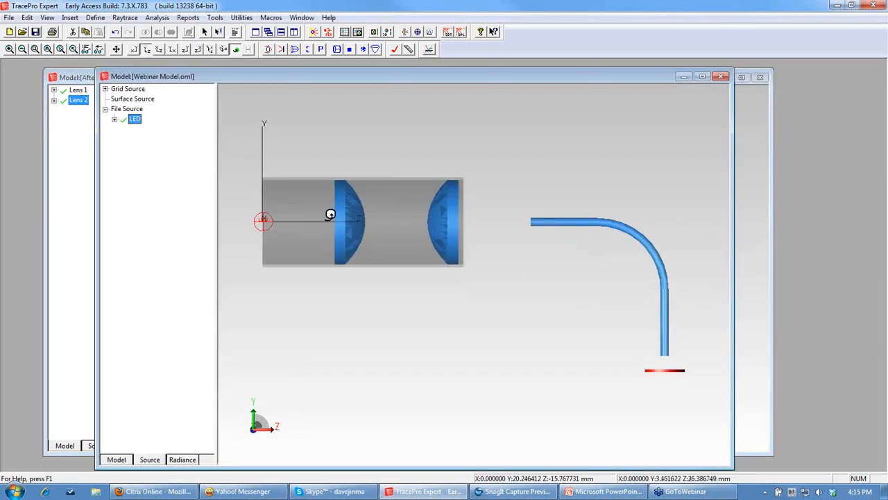
click(685, 78)
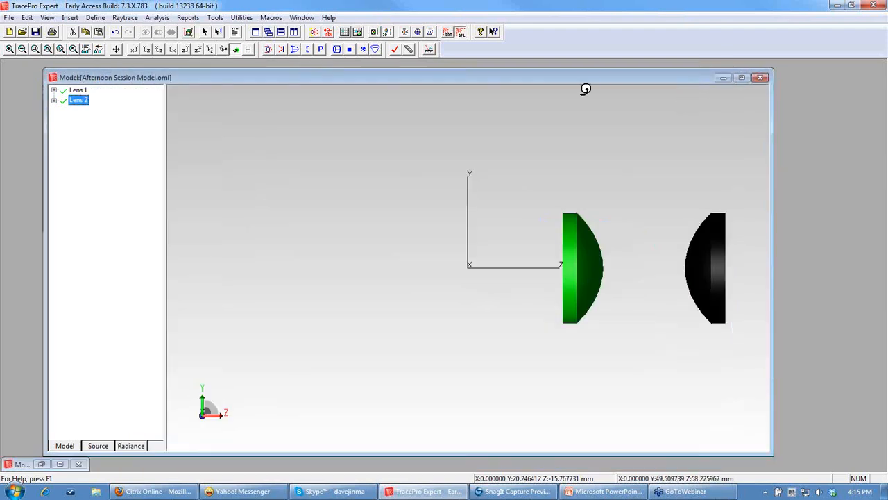
click(69, 19)
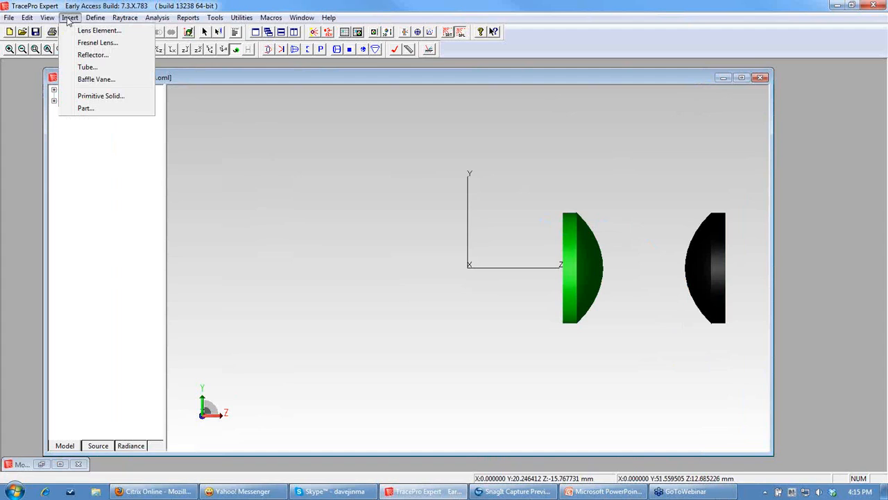
click(87, 68)
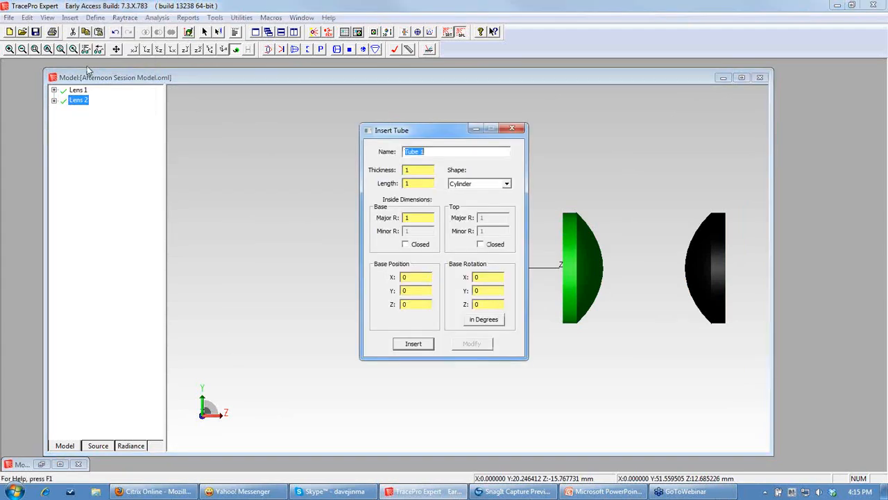
drag(429, 132, 374, 128)
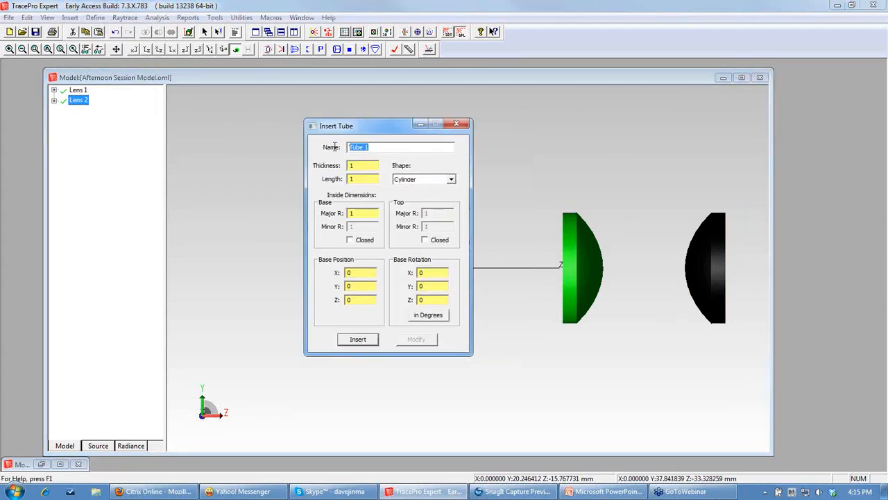
text(Baffle Tu)
drag(355, 180, 322, 179)
text(75)
drag(371, 214, 343, 215)
text(15)
click(358, 340)
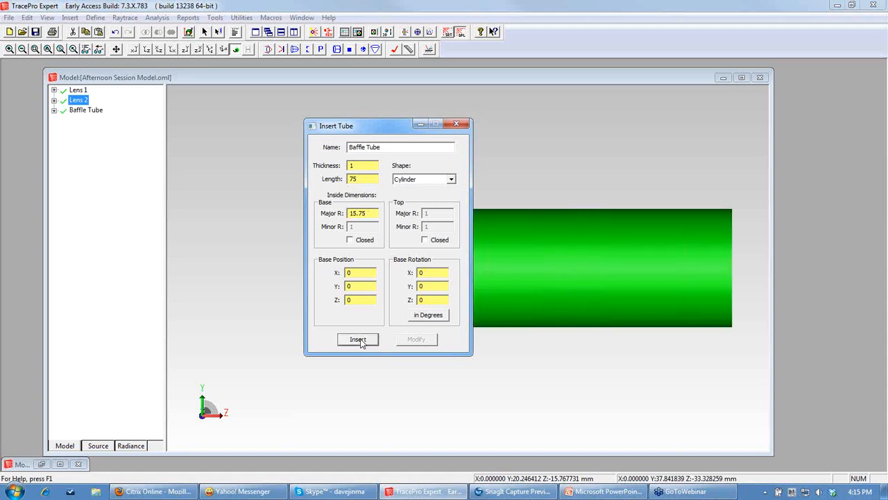
click(457, 123)
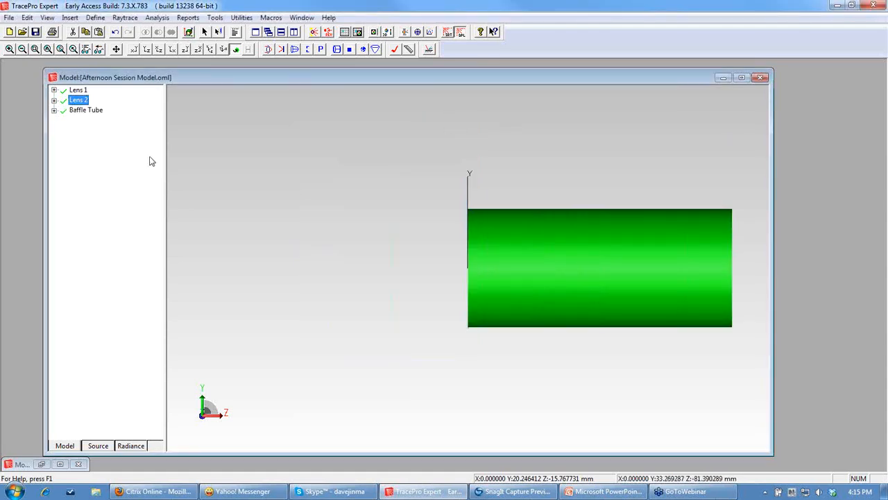
Inspect the Baffle Tube from an oblique angle and in YZ view, and review its dimensions without changing them.
drag(344, 139, 459, 263)
click(146, 50)
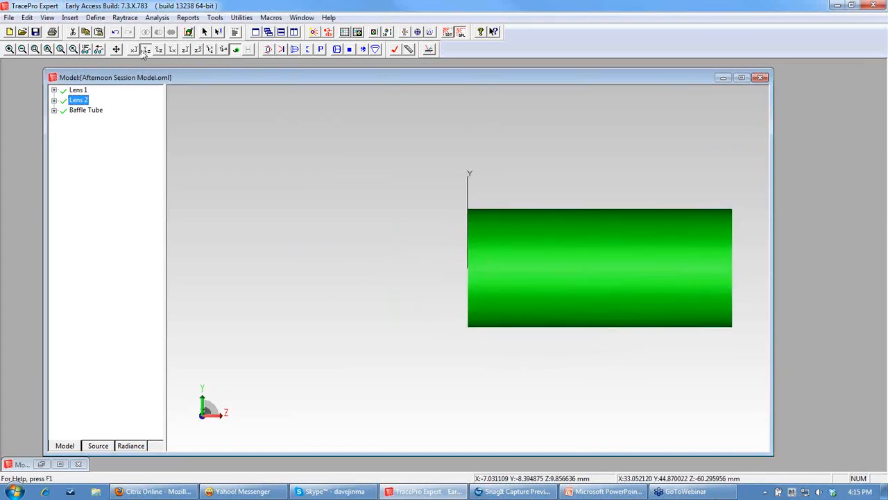
click(87, 110)
right_click(87, 111)
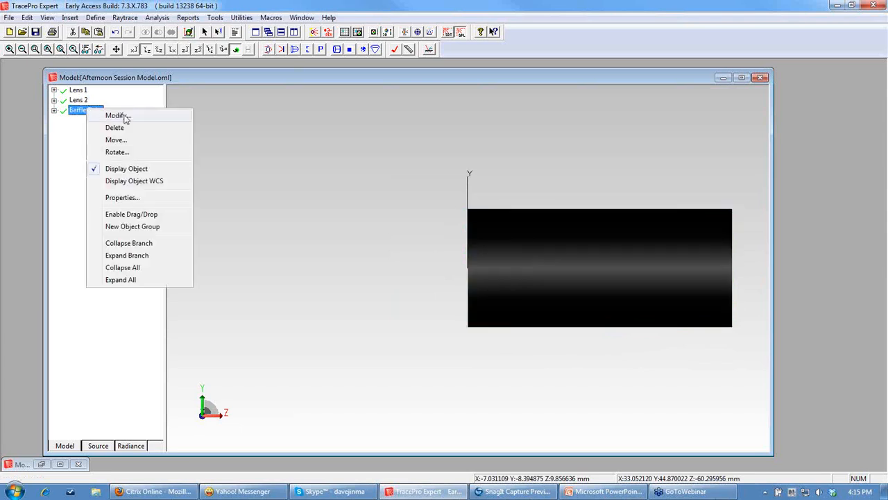
click(114, 116)
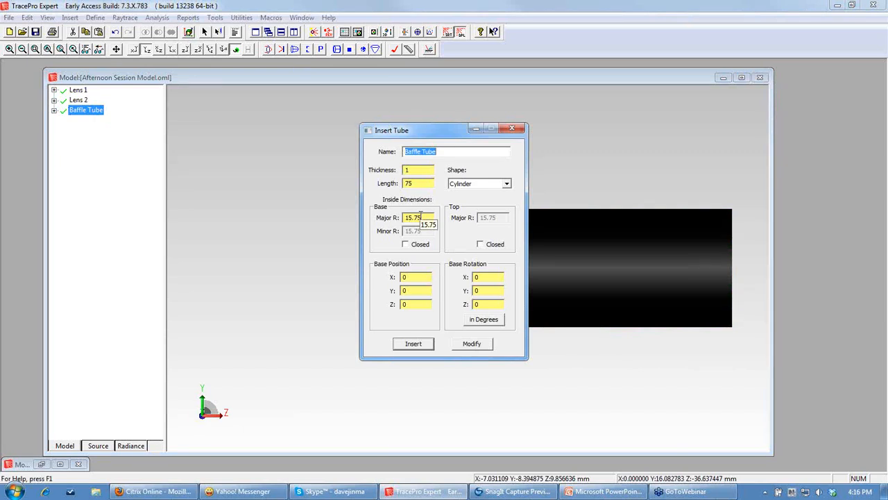
click(512, 128)
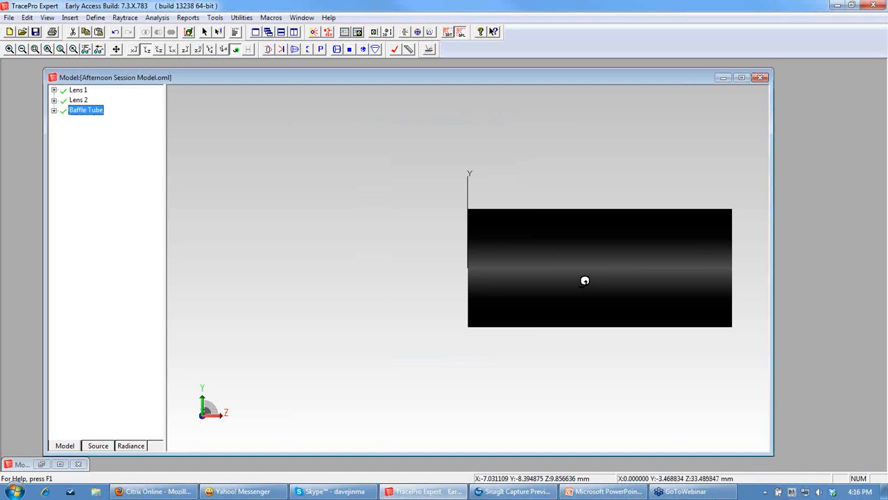
Define a new cylinder primitive solid with a base major radius of 1.5 and a length of 25.
click(606, 250)
scroll(607, 251, down, 4)
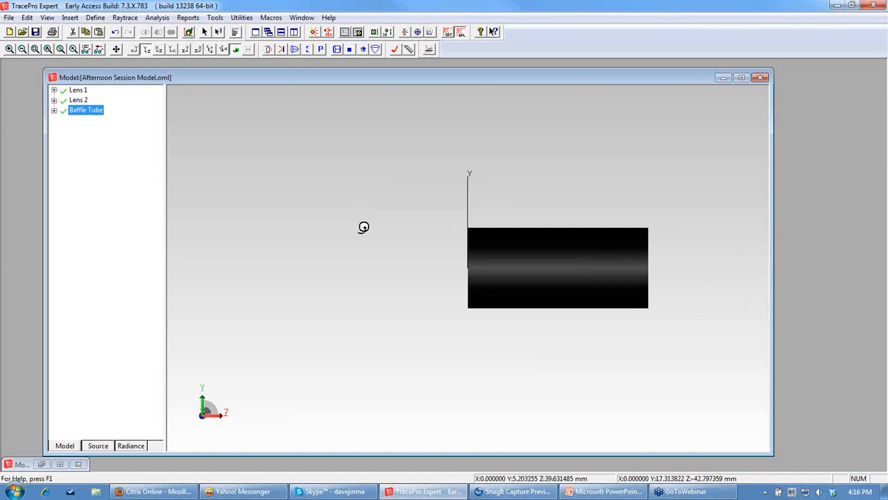
click(69, 20)
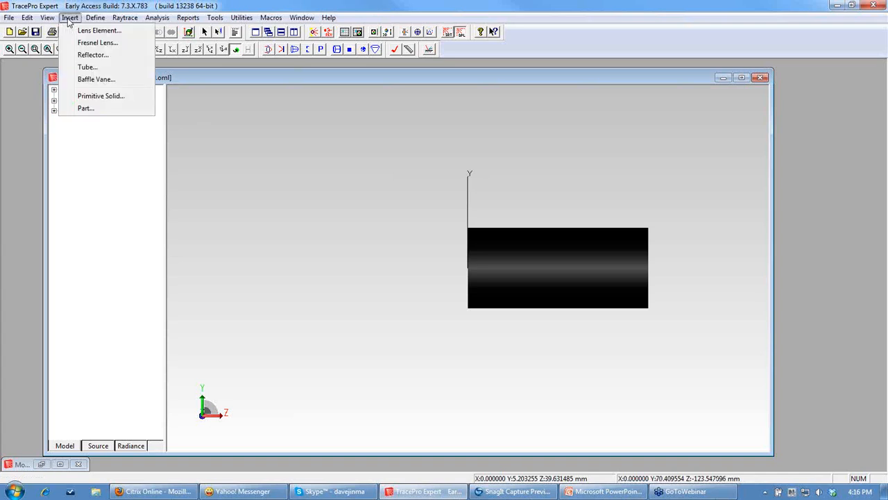
click(101, 96)
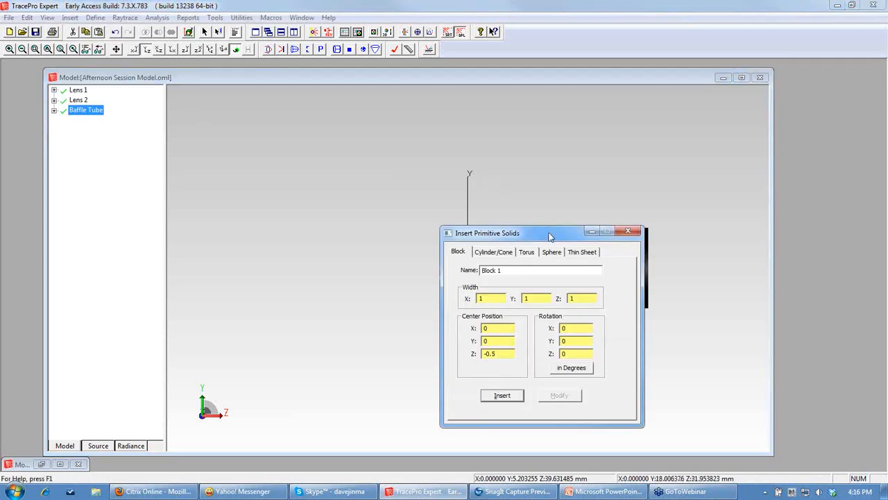
drag(550, 236, 380, 132)
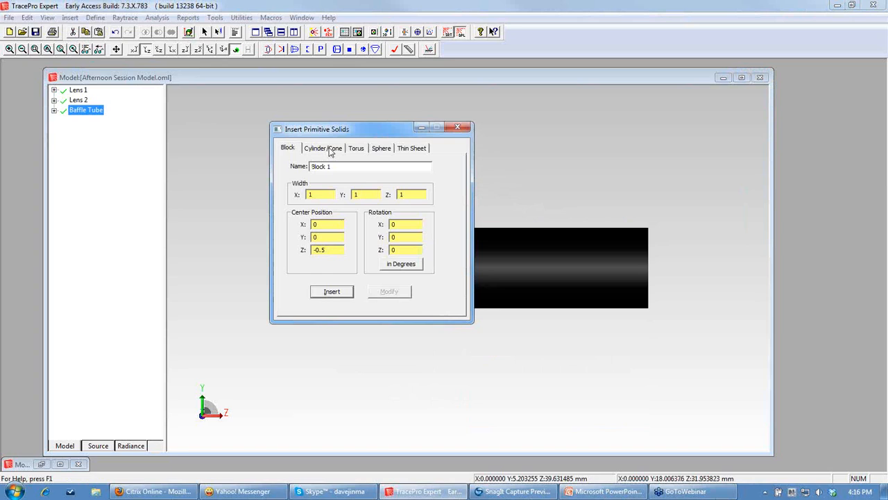
click(330, 150)
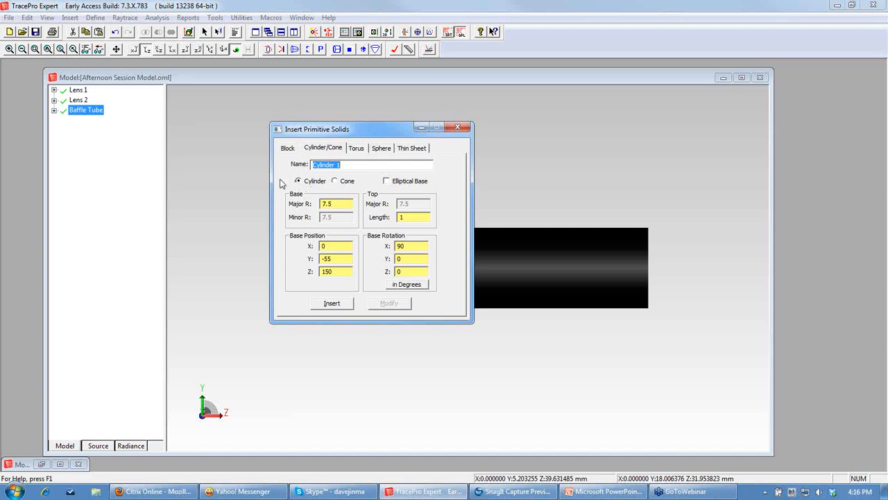
double_click(339, 203)
text(1)
drag(416, 220, 384, 222)
text(25)
Insert the cylinder with its base position at Y 0 and Z 100 and its base X rotation at 0 degrees.
drag(343, 258, 293, 265)
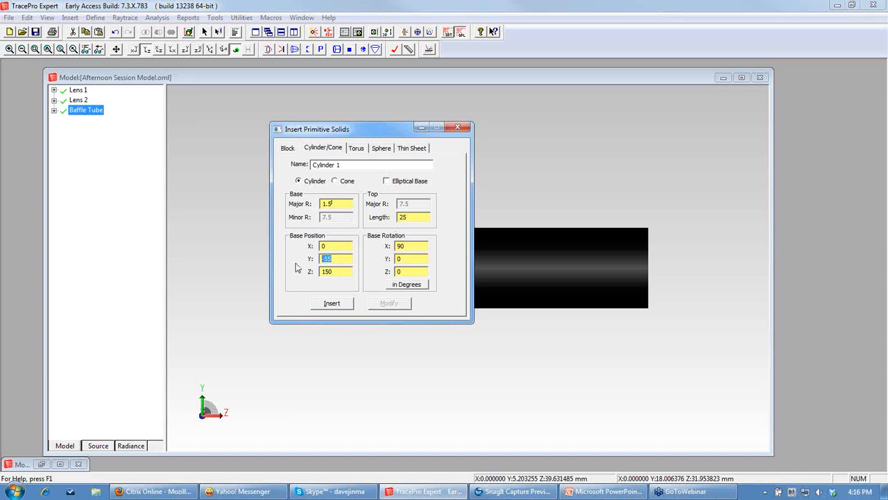
text(0)
drag(348, 272, 304, 281)
text(100)
drag(411, 247, 382, 249)
click(331, 304)
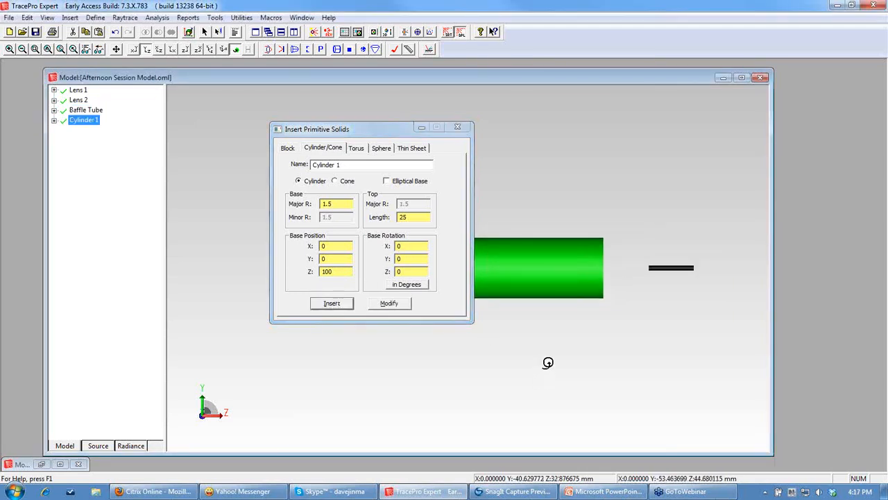
click(458, 128)
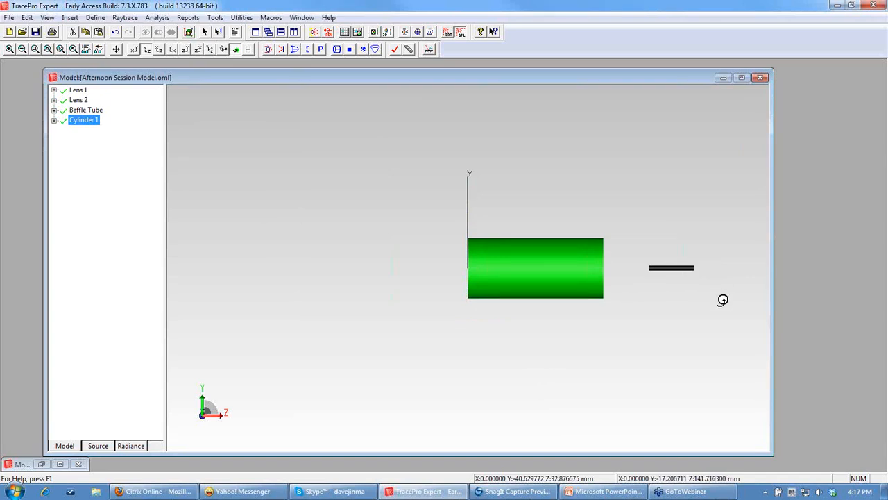
scroll(723, 300, down, 1)
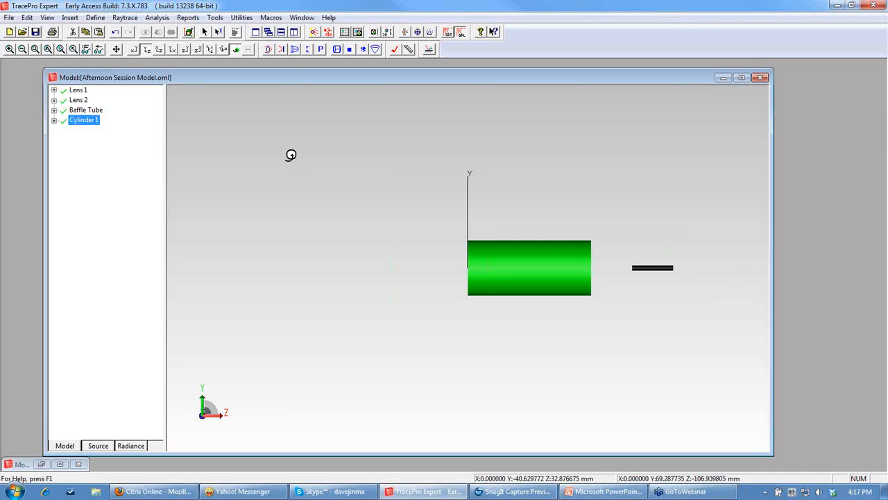
Expand the new cylinder in the model tree and rename it Light Guide.
click(54, 120)
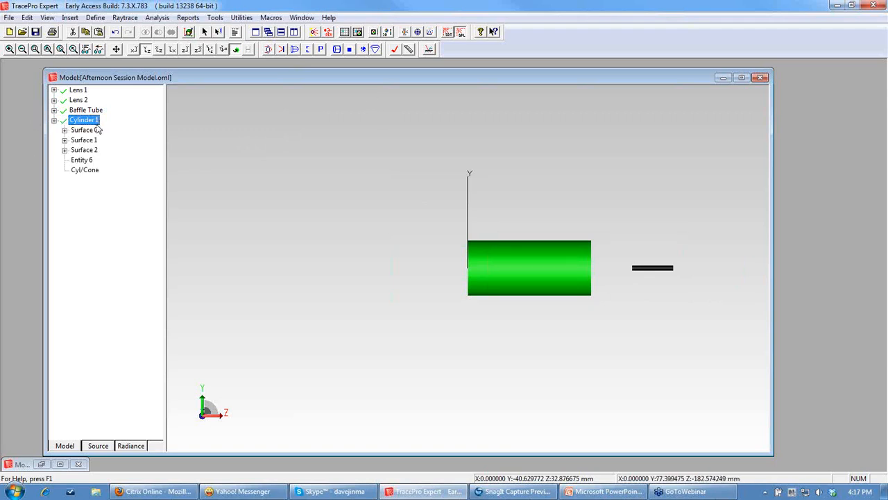
click(92, 120)
text(Light Guide)
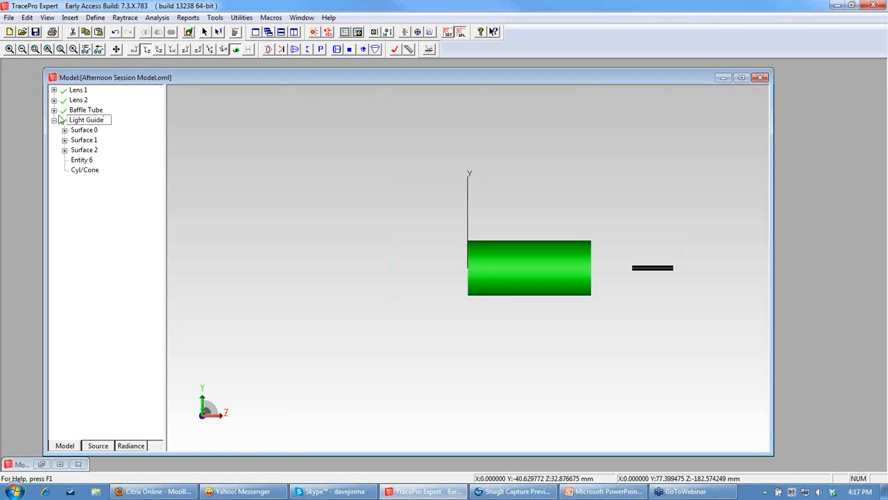
key(Return)
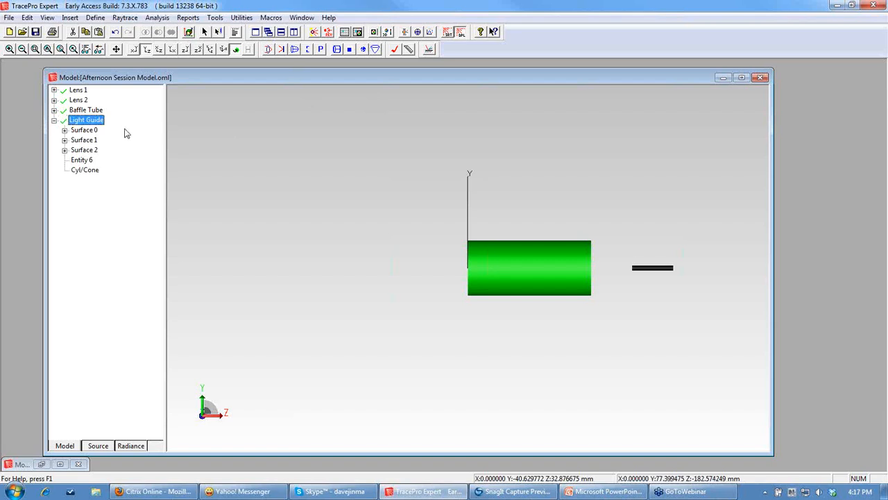
Highlight the Light Guide's surfaces one by one from an oblique angle to identify its far end face.
click(89, 150)
drag(658, 294, 532, 298)
drag(373, 170, 531, 312)
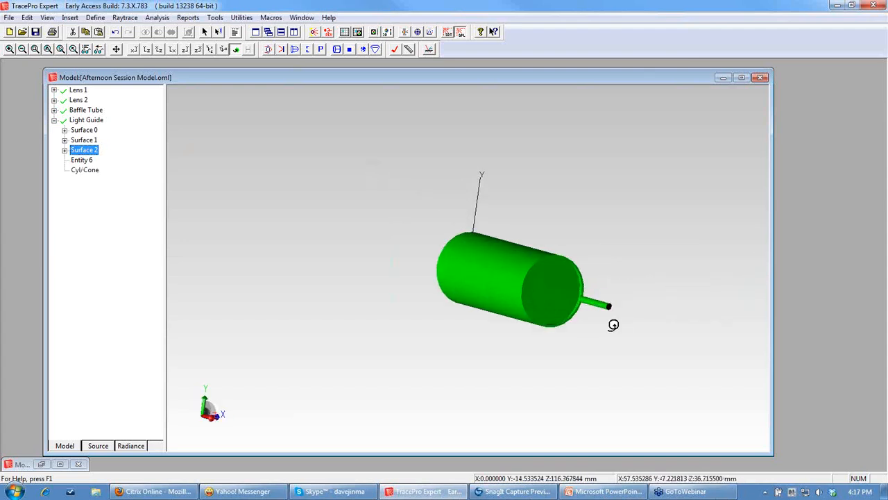
click(86, 141)
click(83, 130)
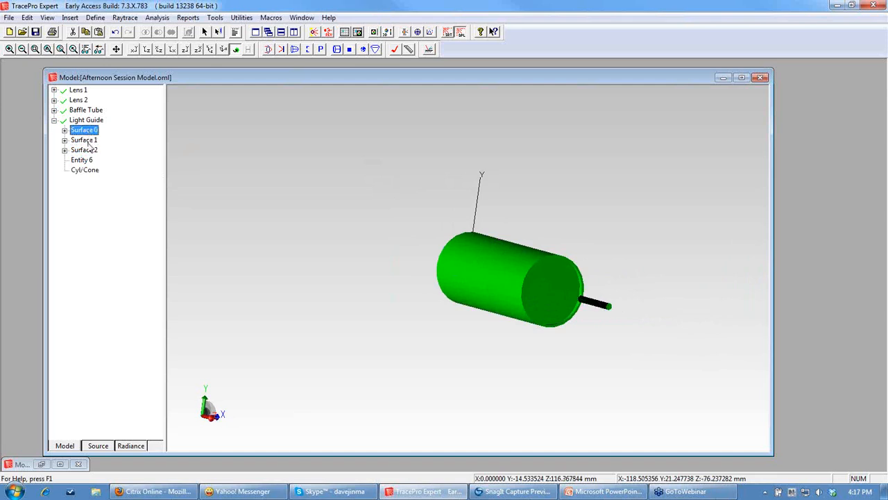
click(84, 150)
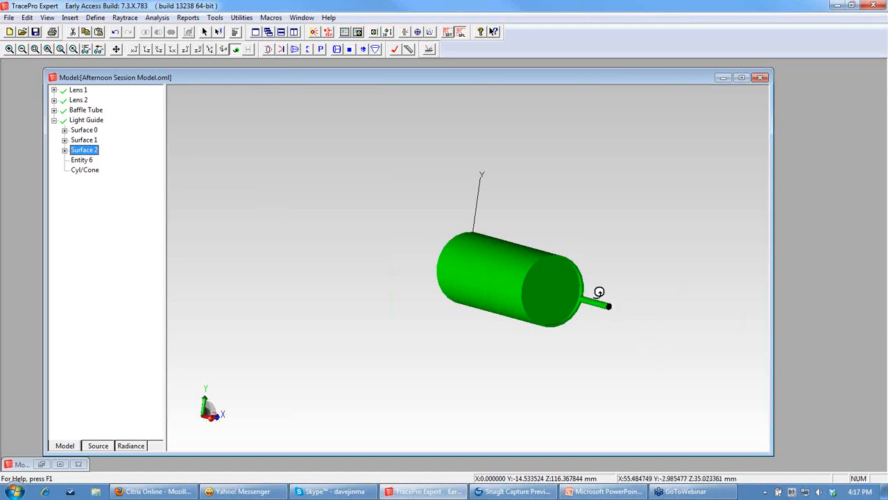
Revolve the Light Guide's Surface 2 by 90 degrees with radius 25, calculating the axis position from the selected surface.
click(147, 49)
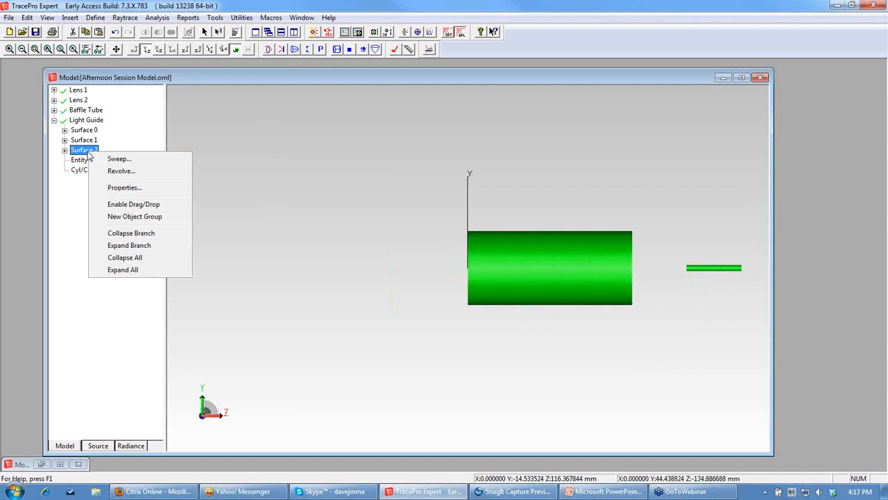
click(121, 170)
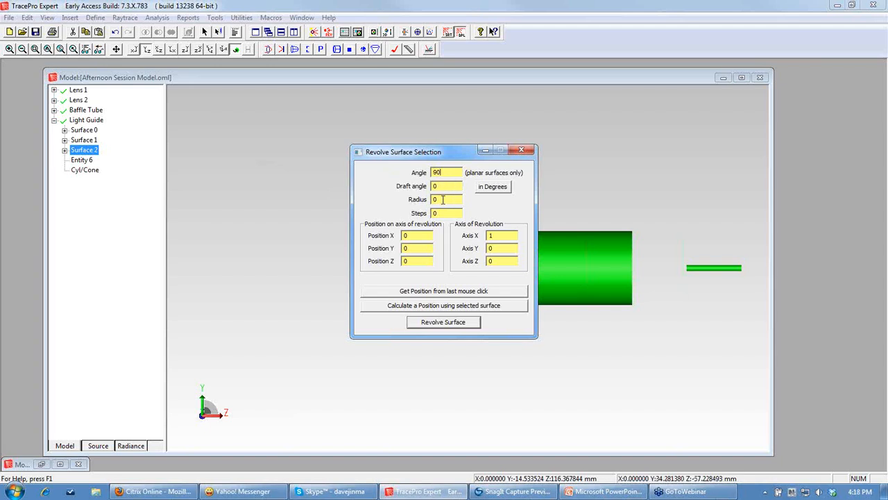
drag(444, 199, 429, 199)
text(215)
drag(441, 151, 318, 140)
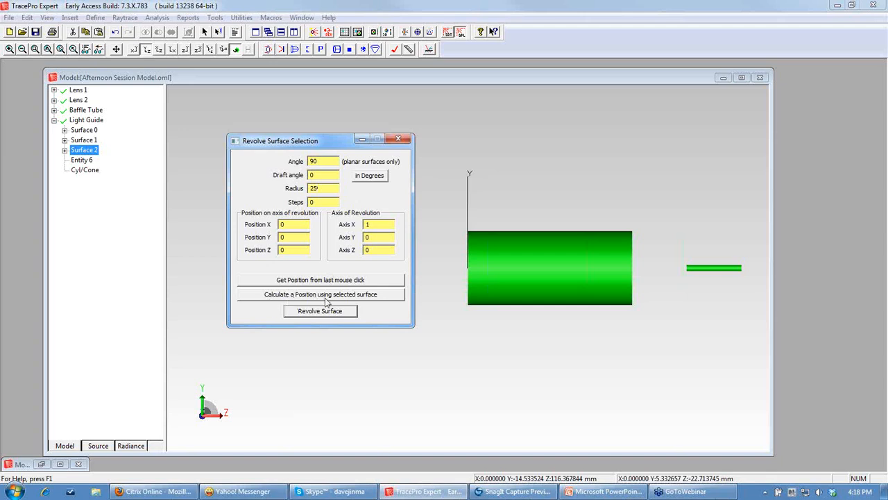
click(350, 296)
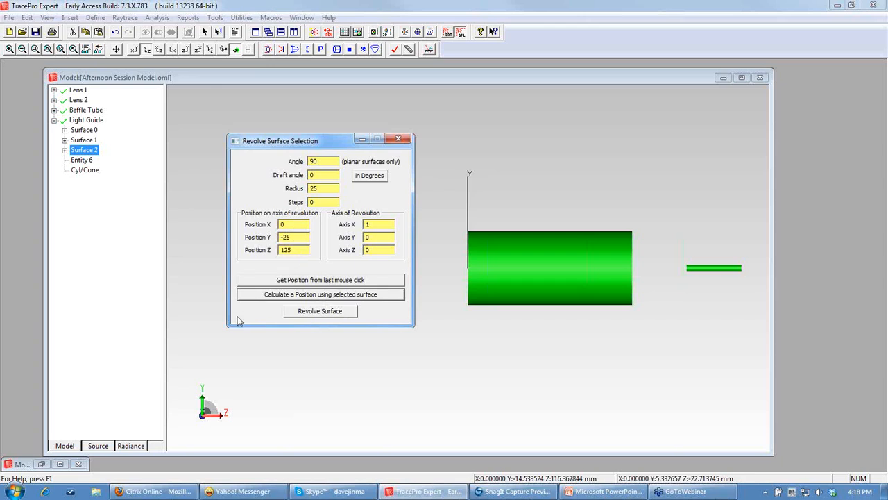
click(321, 313)
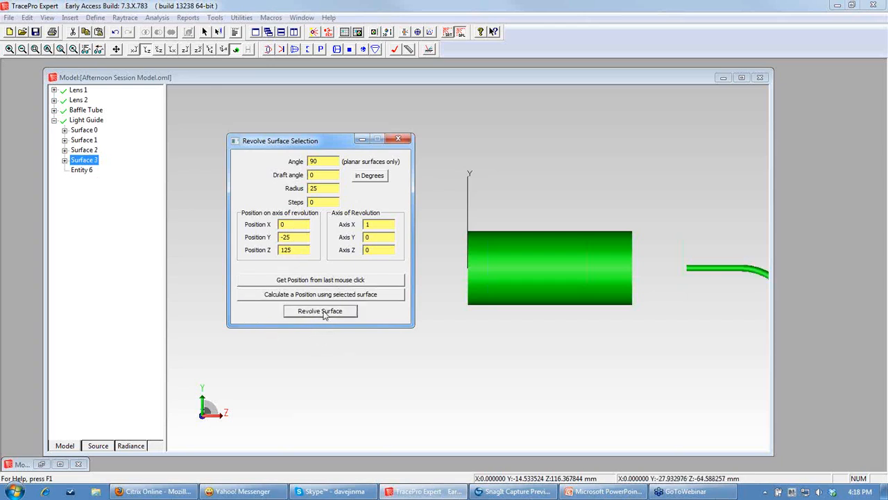
click(48, 50)
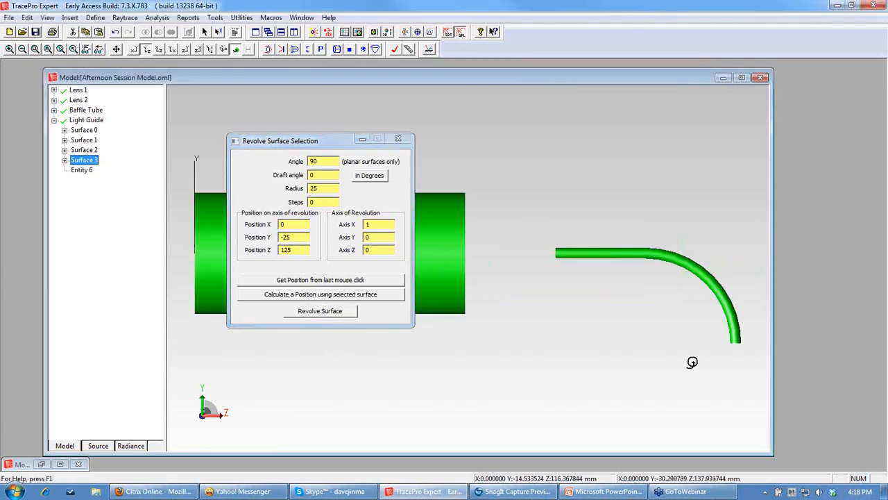
drag(694, 290, 629, 301)
click(146, 49)
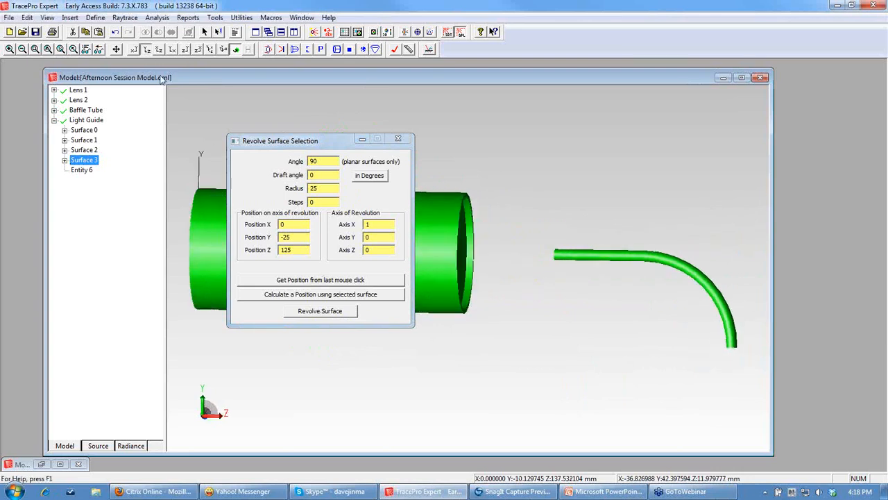
click(398, 138)
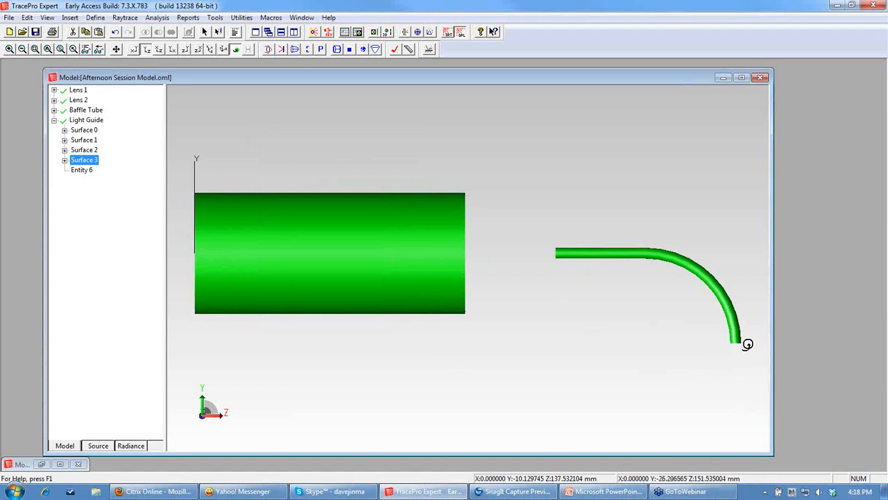
Sweep the end face of the Light Guide's bend, Surface 3, along its surface normal by a distance of 25.
drag(544, 387, 521, 363)
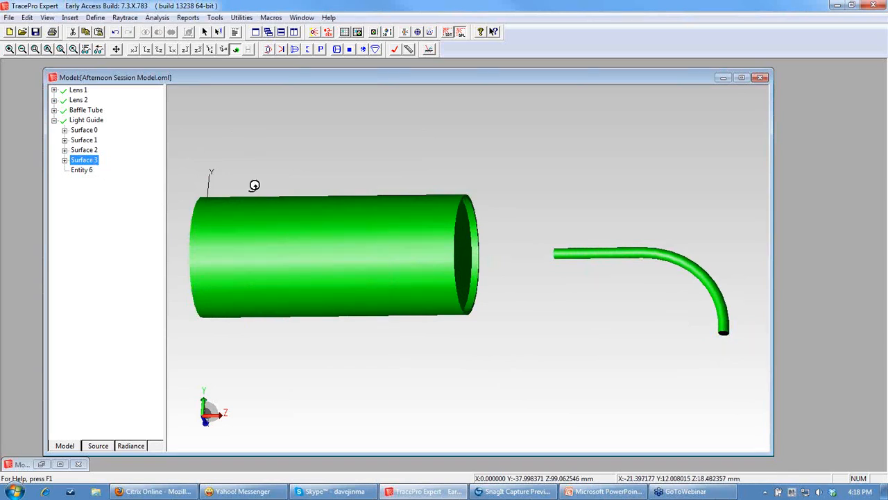
right_click(88, 163)
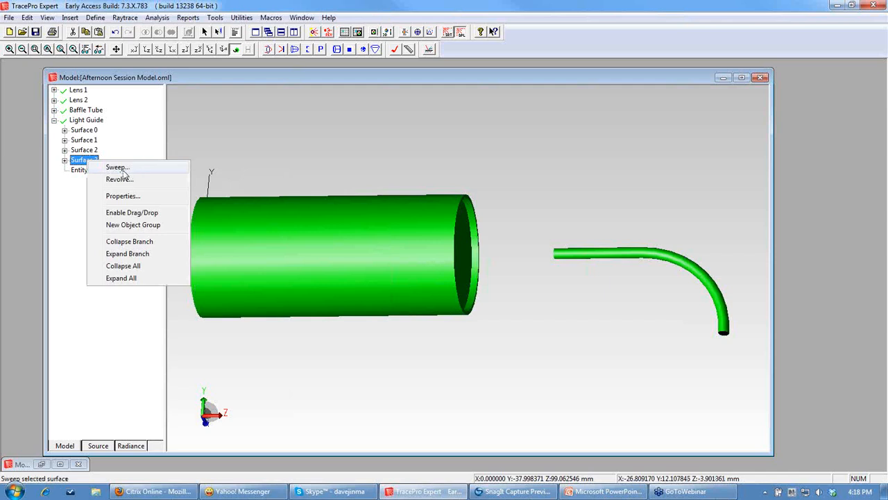
click(117, 168)
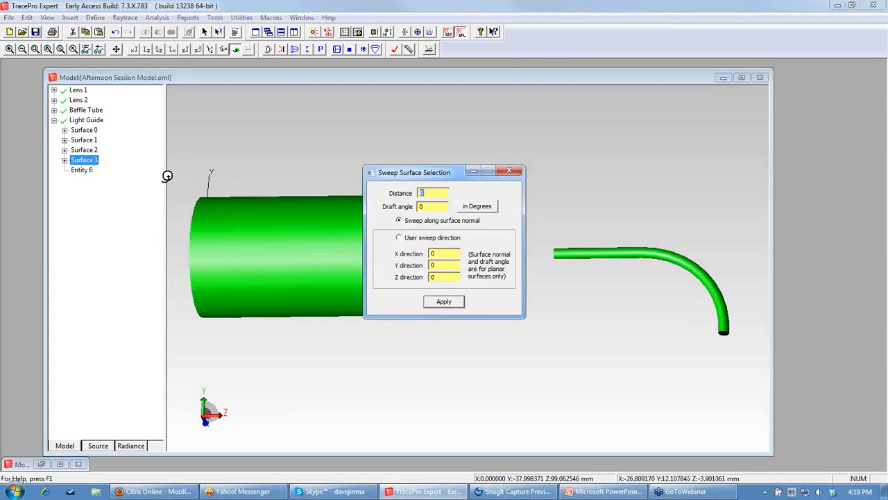
drag(448, 171, 438, 144)
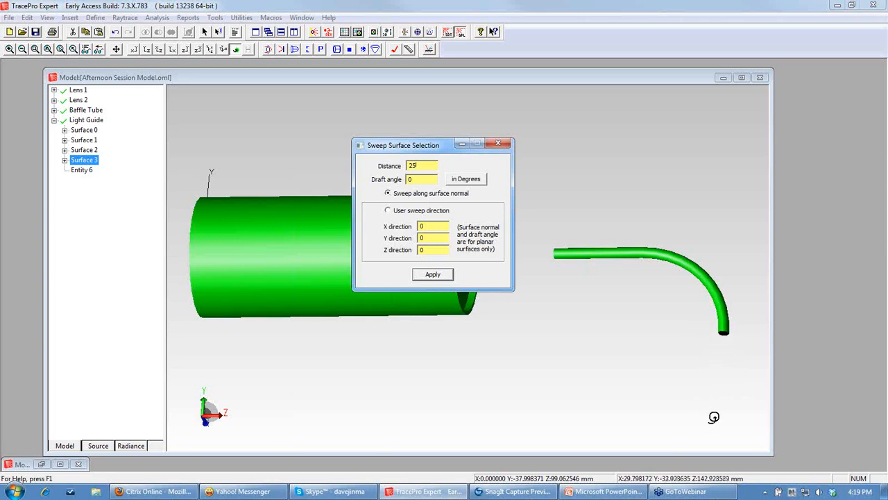
click(432, 275)
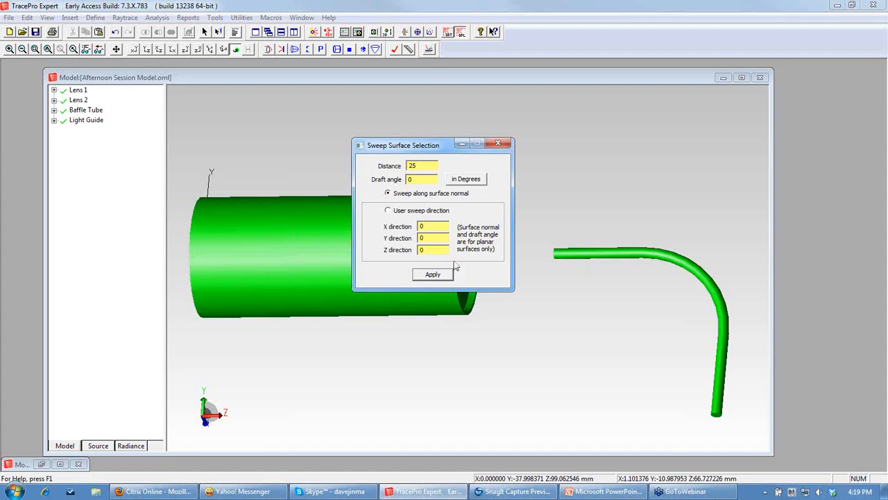
click(498, 144)
drag(557, 311, 576, 331)
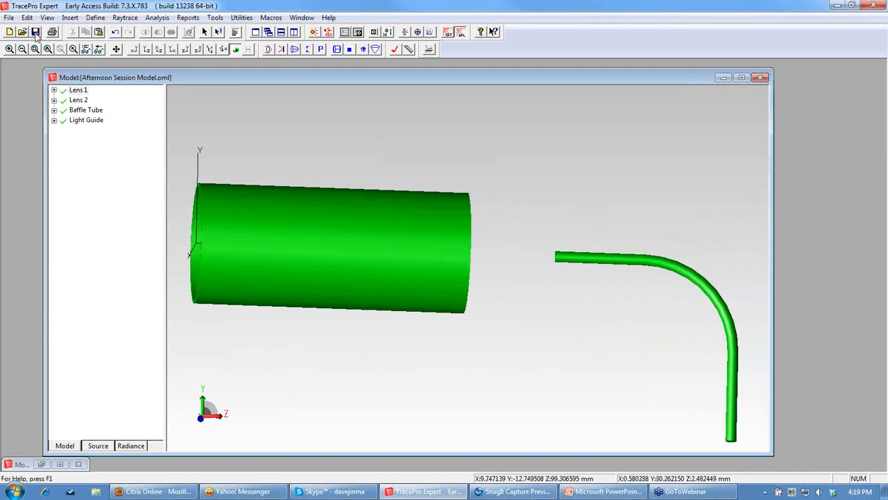
click(146, 50)
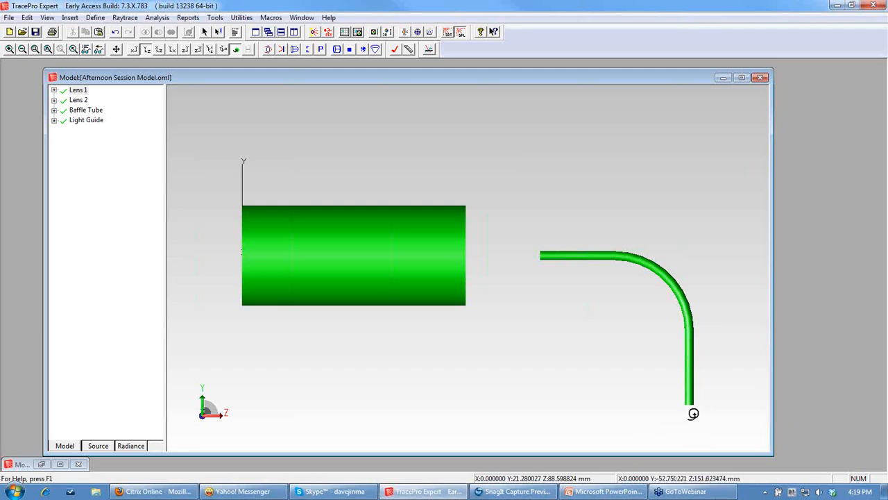
Define a new cylinder primitive solid named Target with a base major radius of 7.5 and a length of 1.
click(70, 18)
click(114, 98)
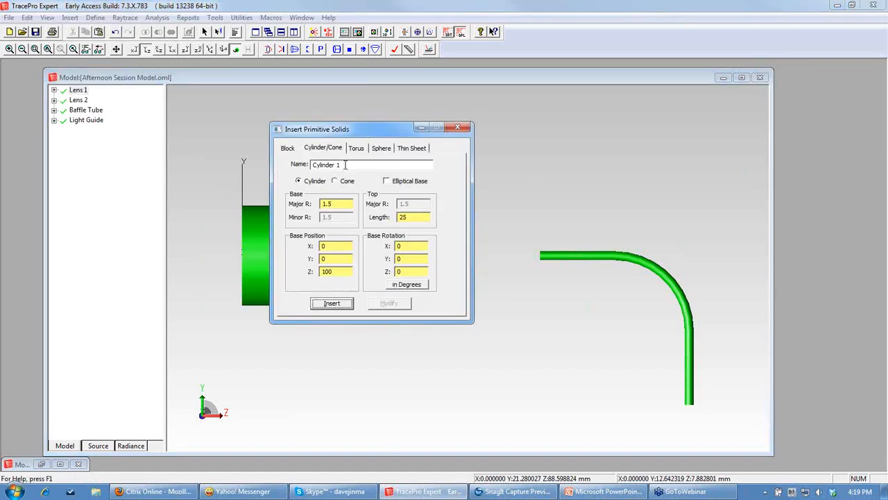
drag(345, 166, 283, 168)
text(Target)
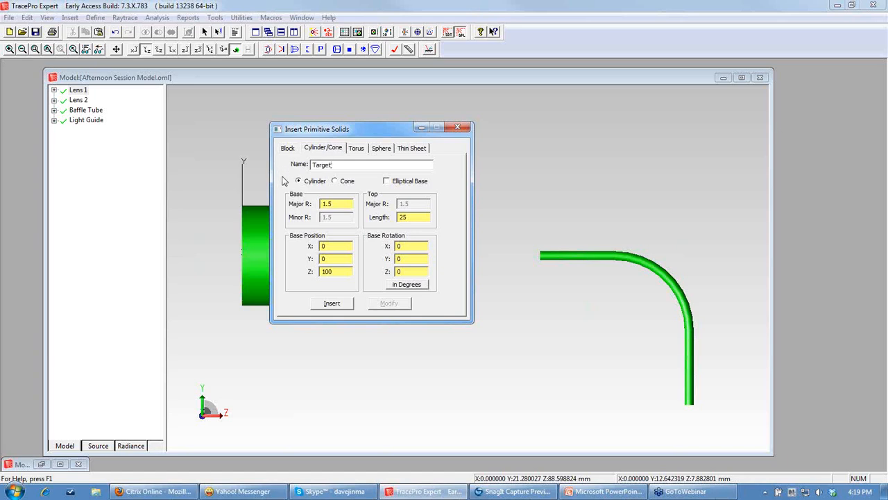
drag(340, 204, 320, 203)
drag(419, 217, 392, 229)
text(1)
Insert the Target cylinder with its base position at Y -55 and Z 150 and its base X rotation at 90 degrees.
drag(347, 275, 306, 280)
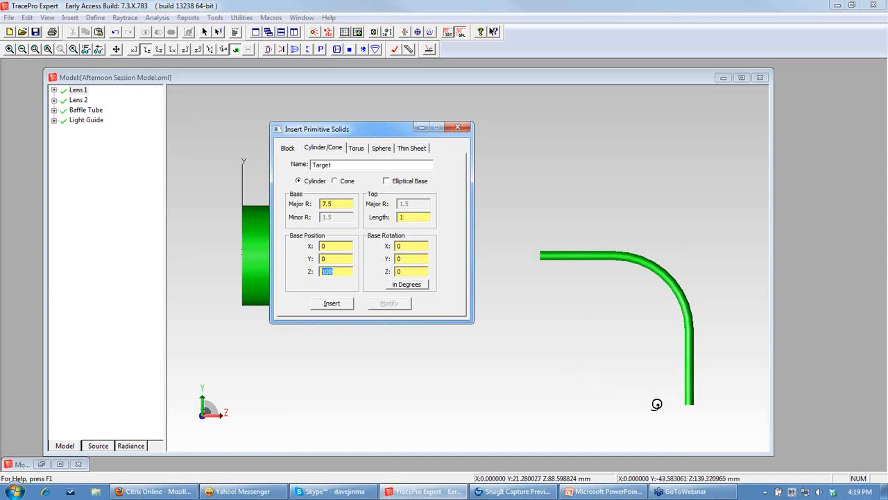
double_click(338, 259)
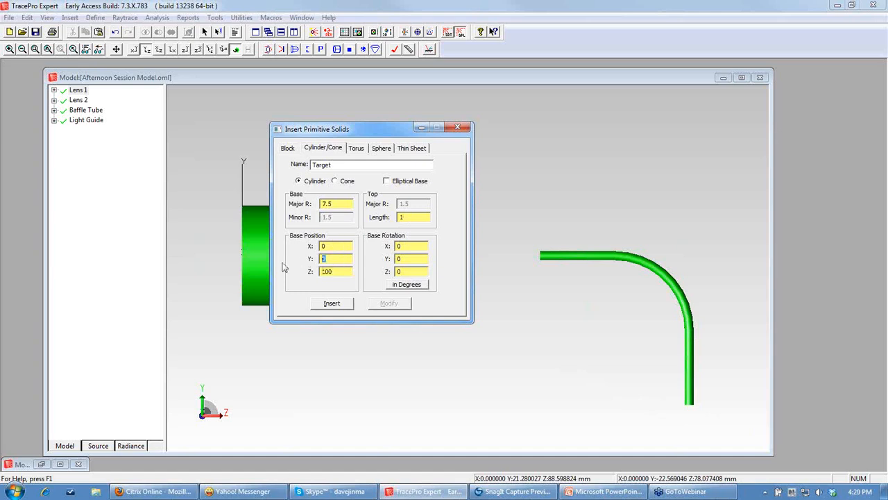
text(-566)
double_click(349, 271)
text(150)
double_click(398, 247)
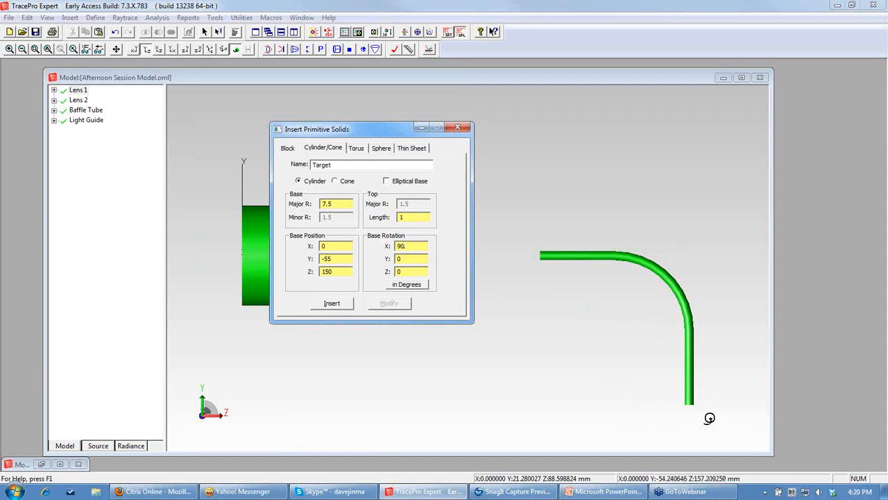
click(332, 305)
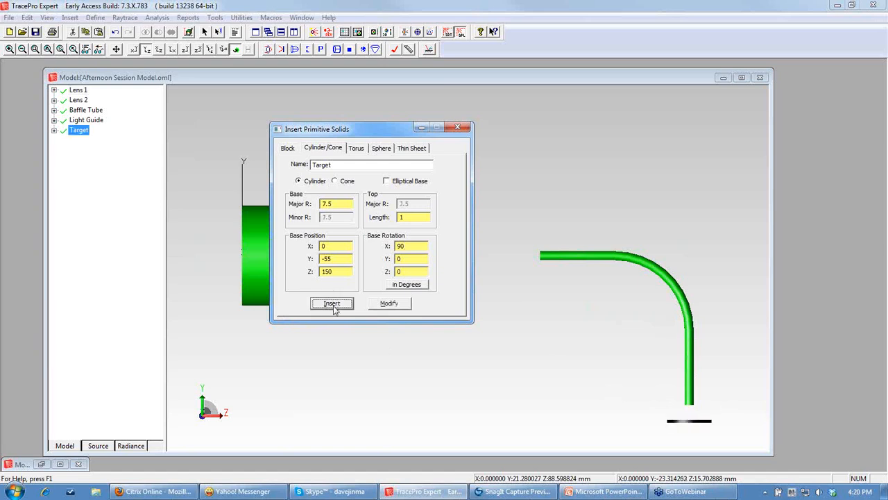
click(463, 129)
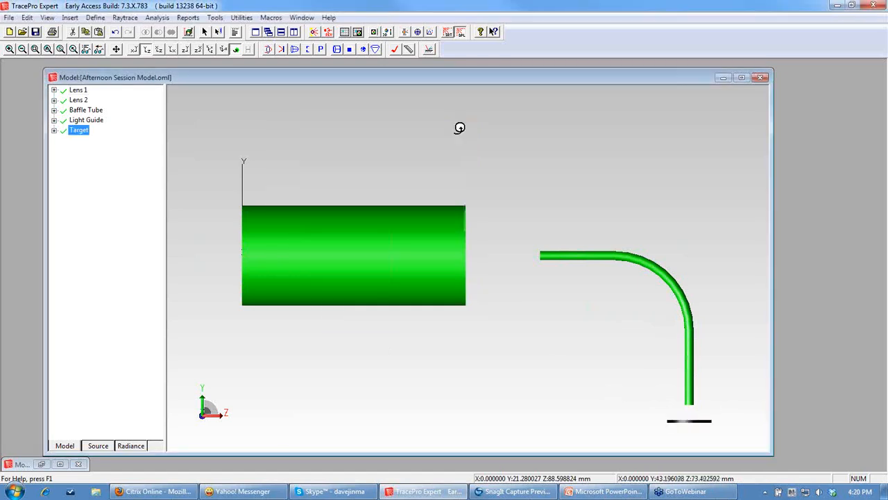
Identify the Target's face towards the light guide, Surface 1, and rename it Receiver.
click(54, 130)
middle_drag(659, 272, 595, 363)
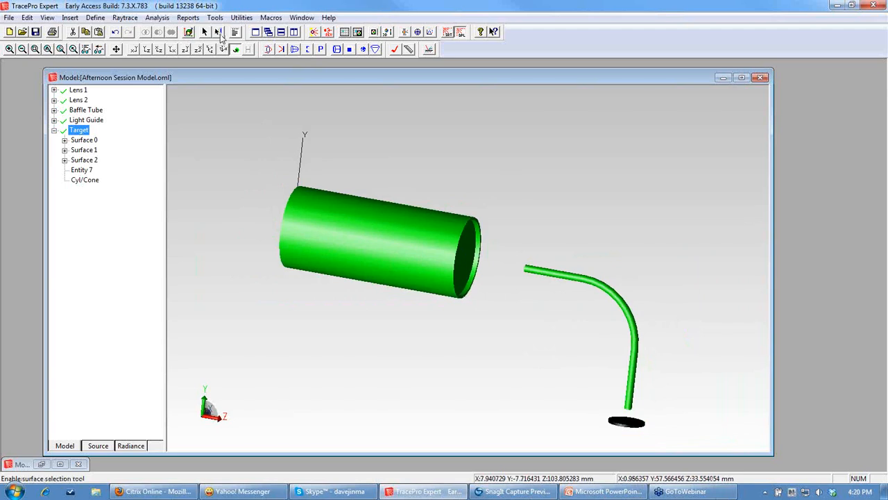
click(219, 32)
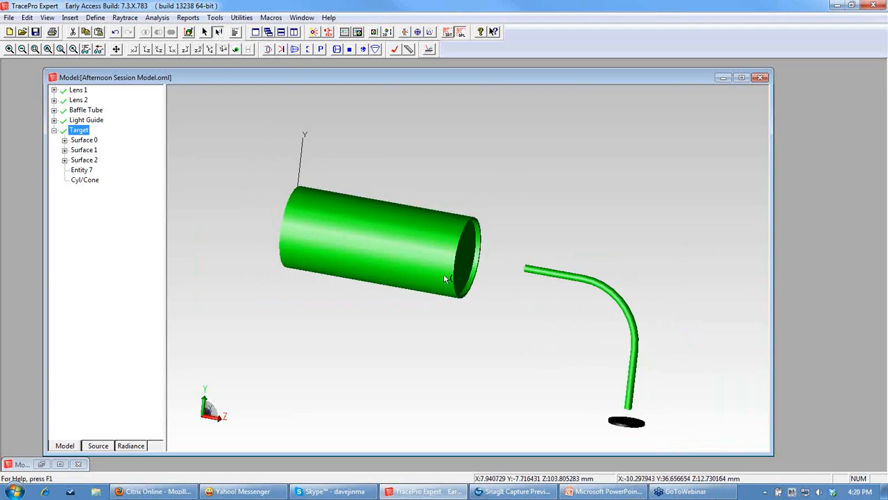
click(633, 424)
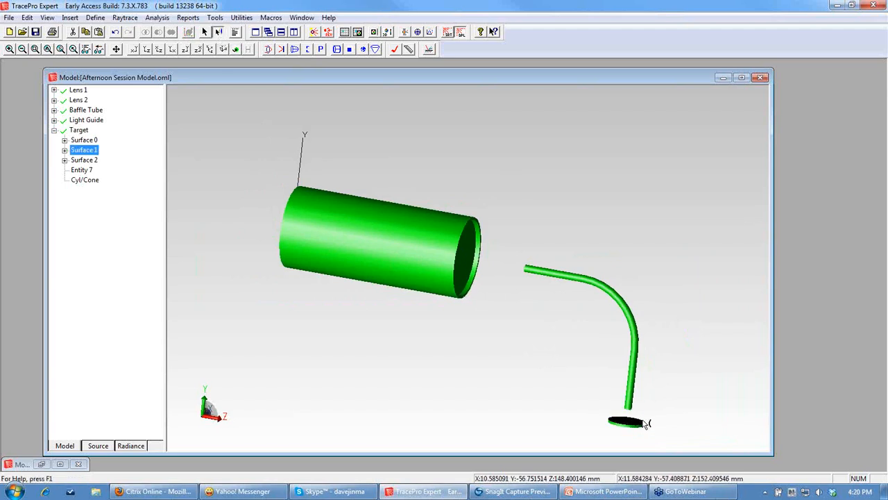
click(35, 49)
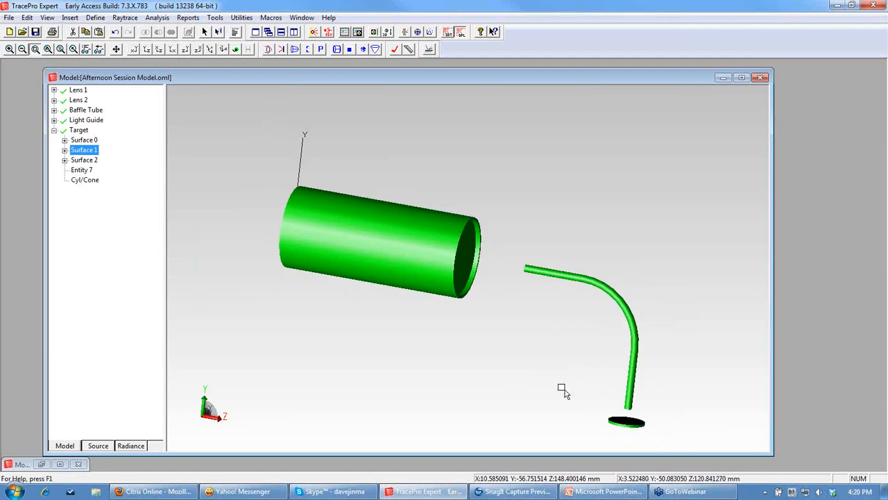
drag(583, 371, 678, 451)
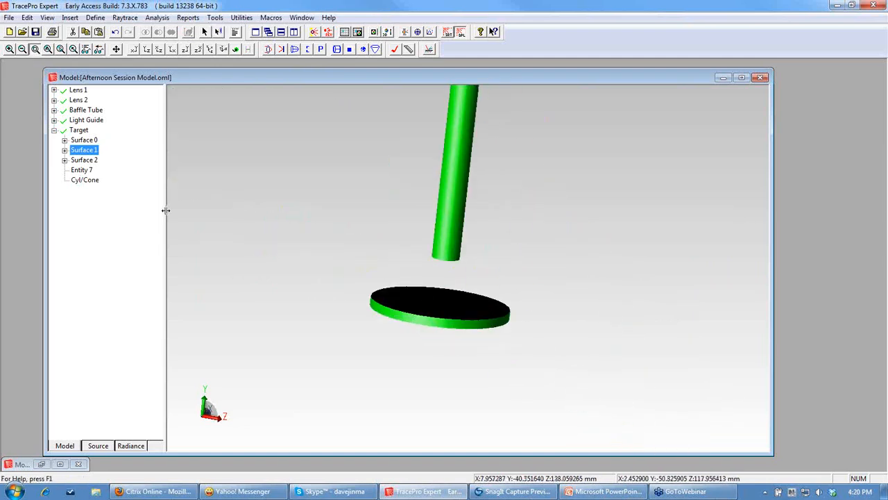
click(93, 151)
text(Receiver)
click(141, 184)
click(146, 49)
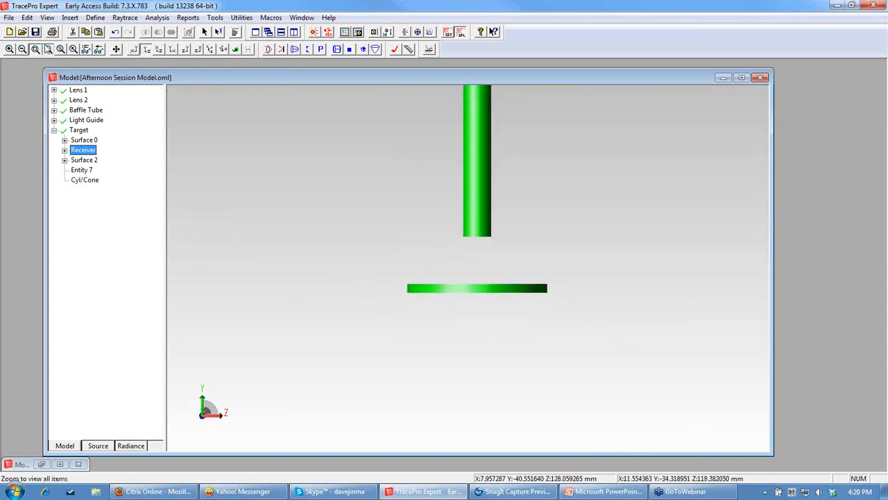
click(48, 49)
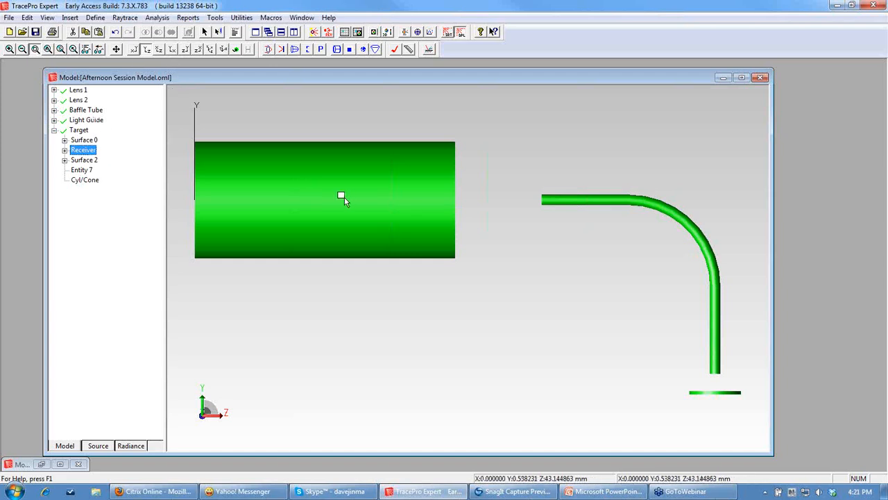
Apply the Black Paint surface property from the Default catalog to the whole Baffle Tube.
click(94, 111)
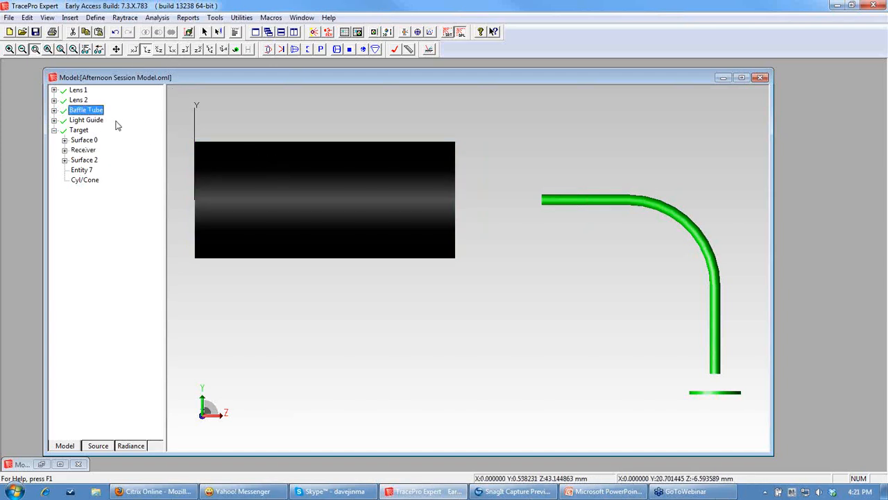
right_click(86, 112)
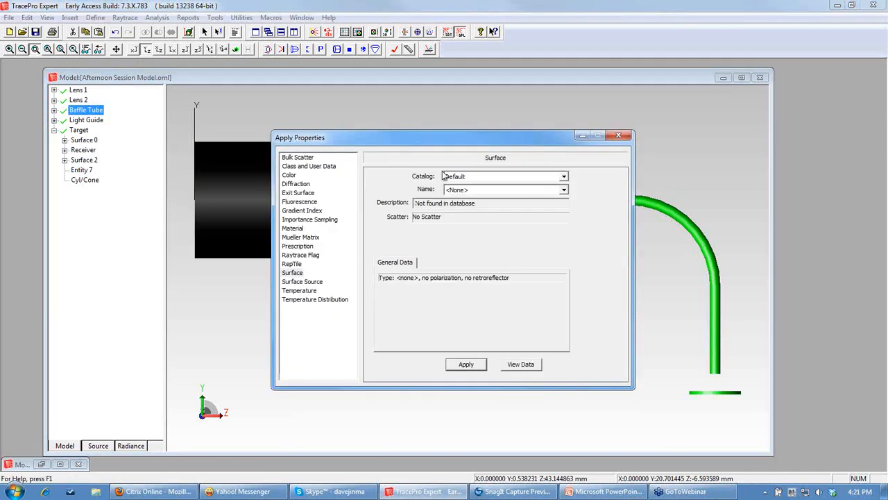
drag(432, 144, 428, 138)
click(561, 184)
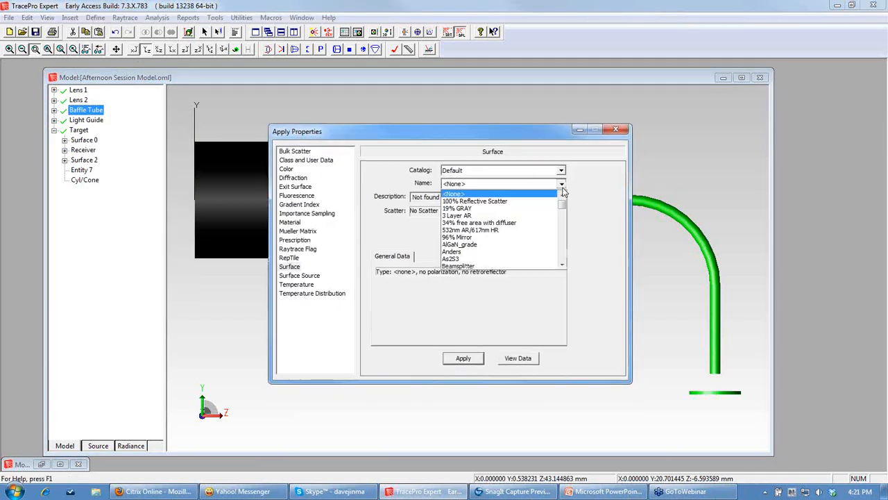
scroll(566, 209, down, 3)
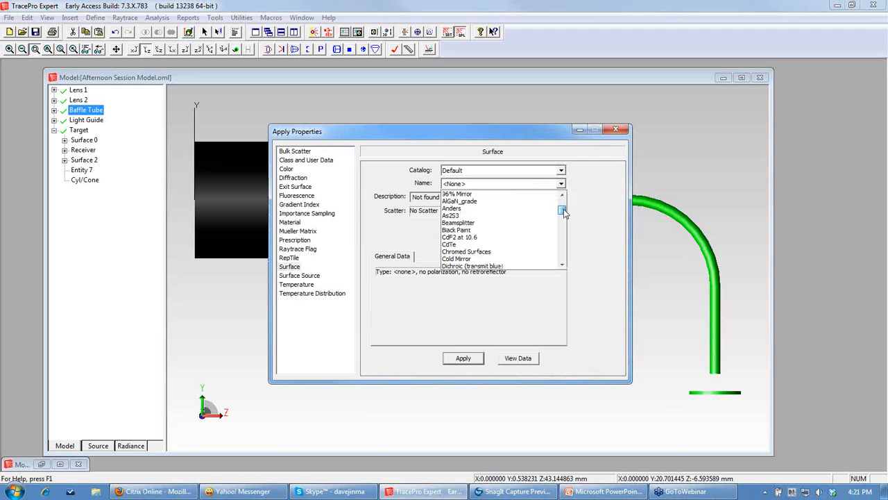
click(497, 232)
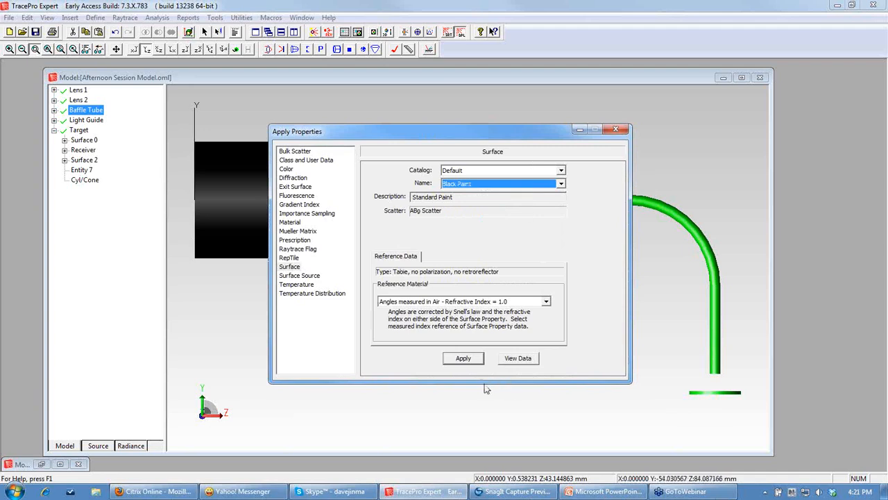
click(463, 359)
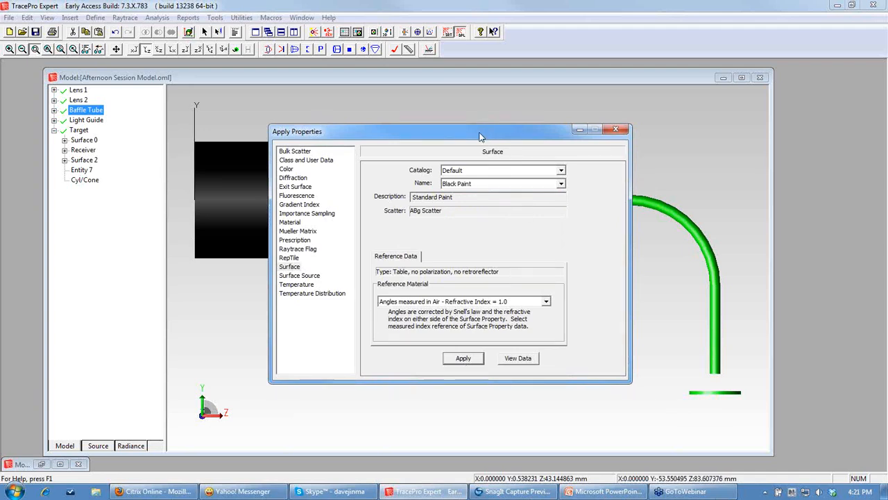
Apply the Perfect Absorber surface property from the Default catalog to the Target's Receiver surface.
drag(479, 135, 441, 146)
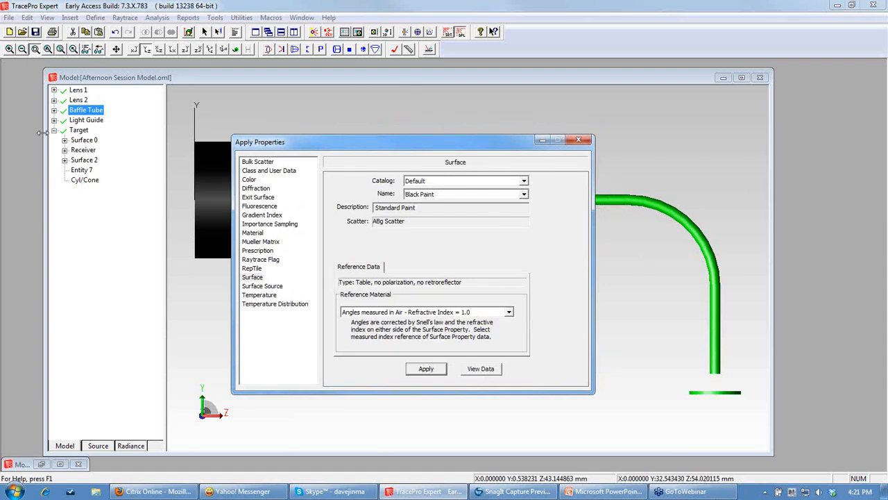
click(82, 151)
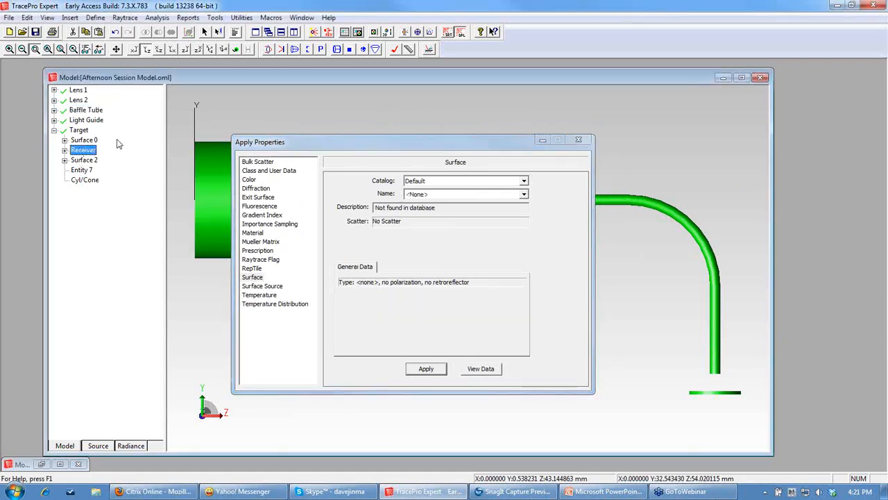
click(524, 195)
drag(528, 219, 527, 256)
click(475, 242)
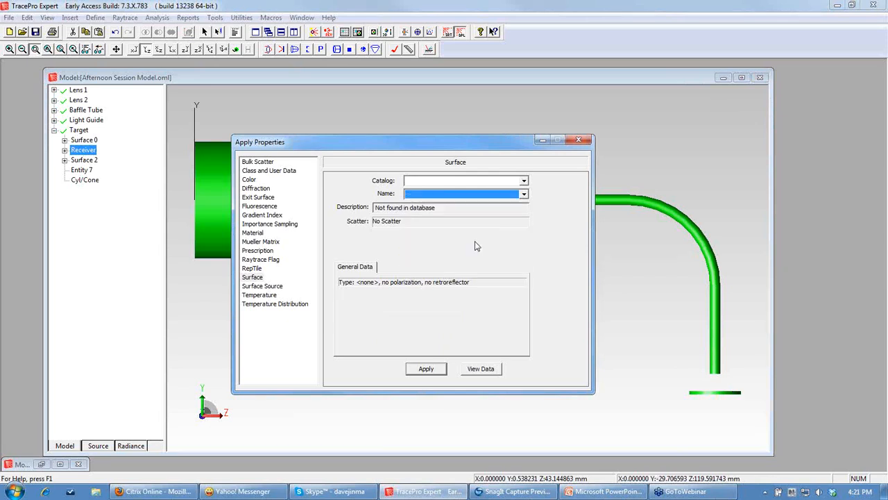
click(427, 369)
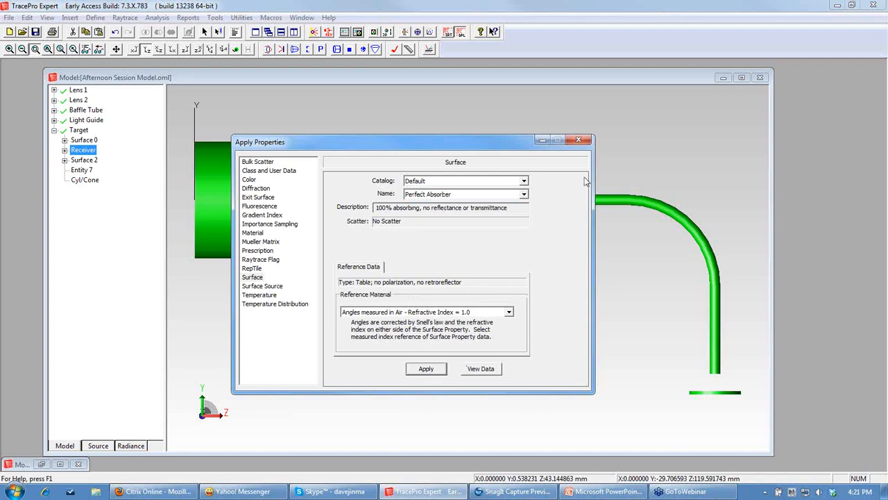
Apply the Fused Silica material from the Glass catalog to the Light Guide and close the properties dialog.
drag(457, 145, 425, 290)
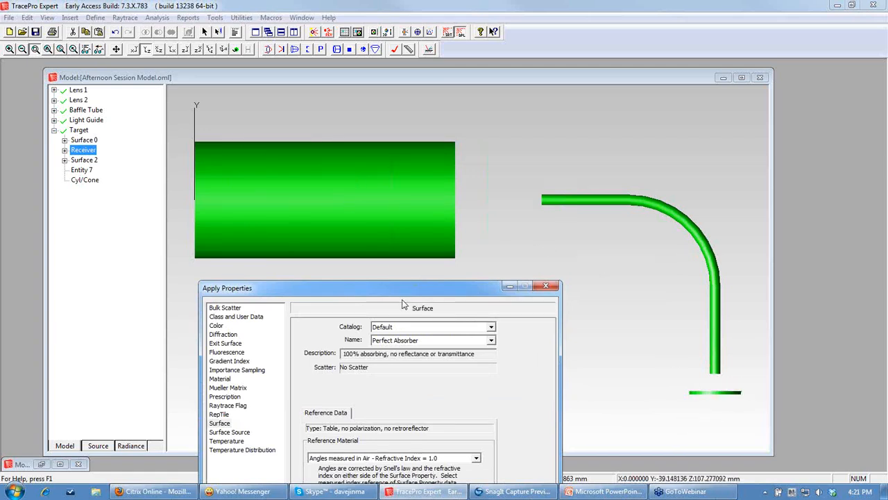
drag(408, 296, 435, 181)
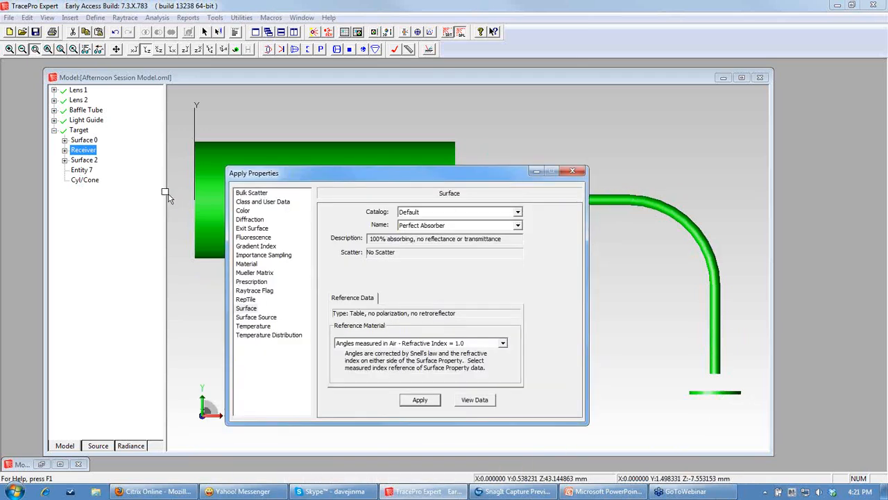
click(88, 120)
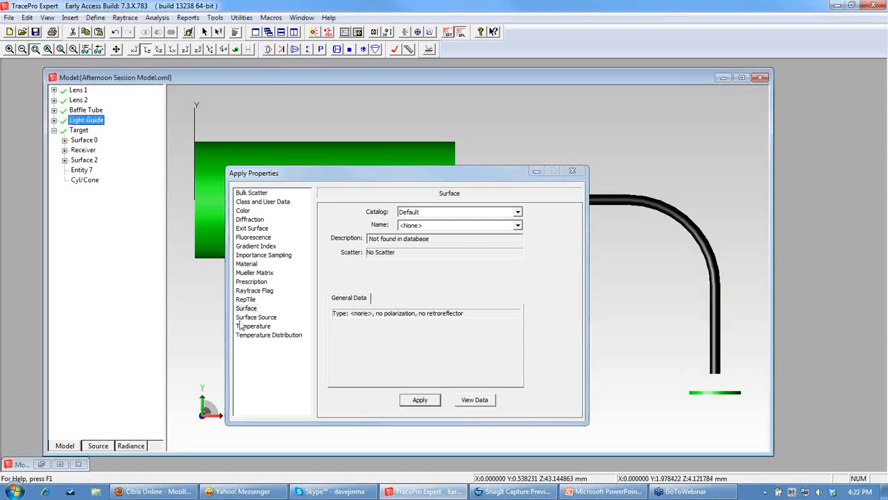
click(247, 265)
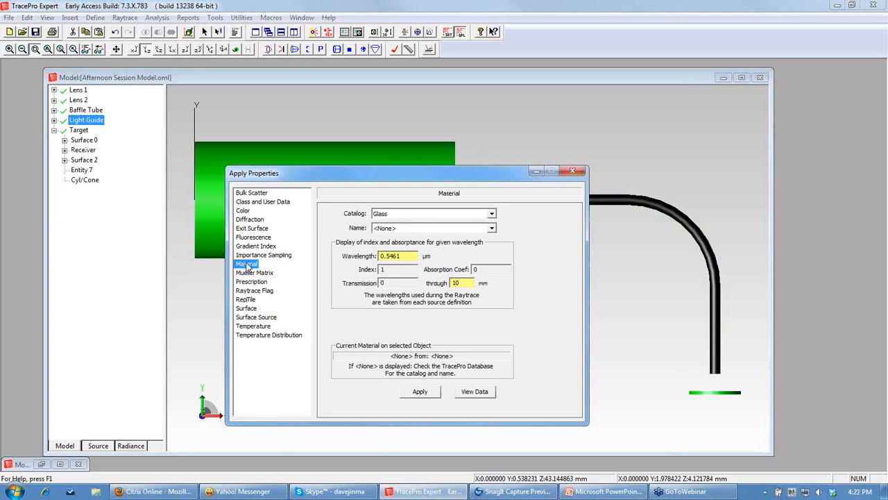
click(492, 215)
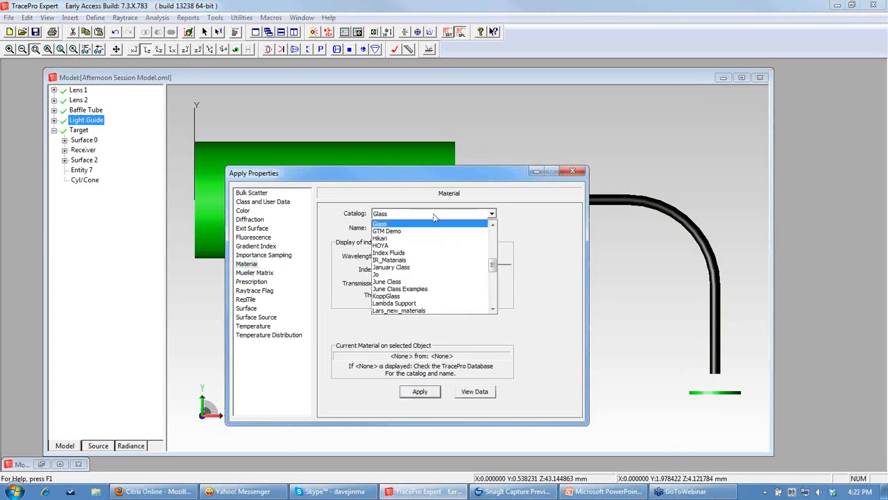
click(395, 225)
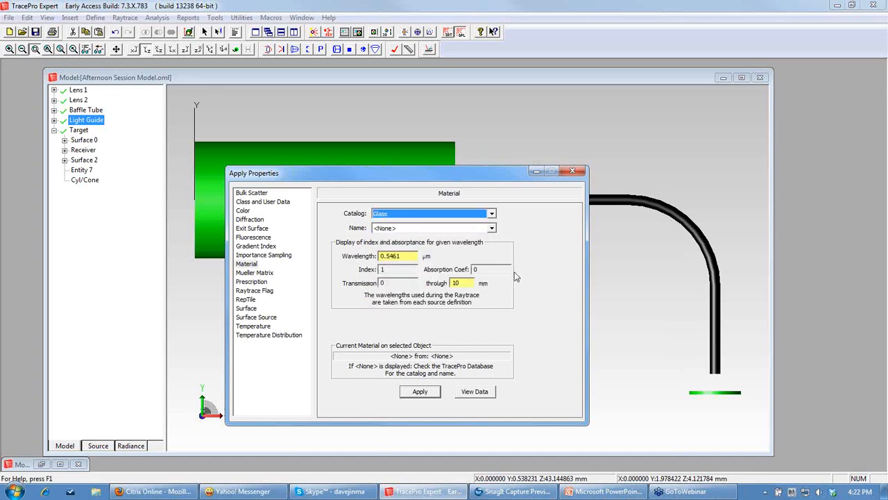
click(492, 229)
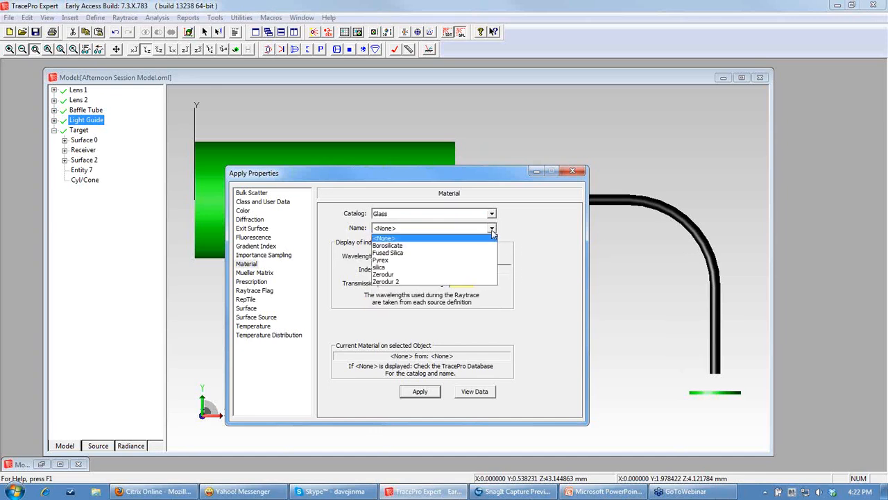
click(436, 253)
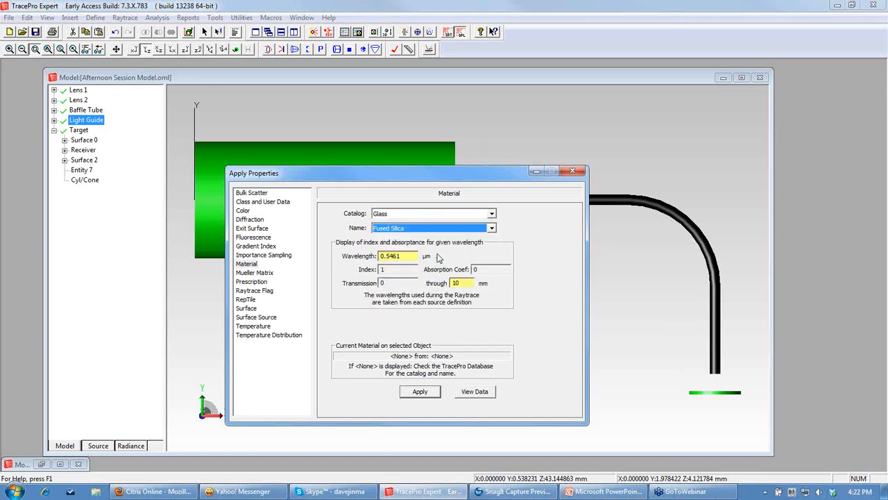
click(422, 394)
click(573, 171)
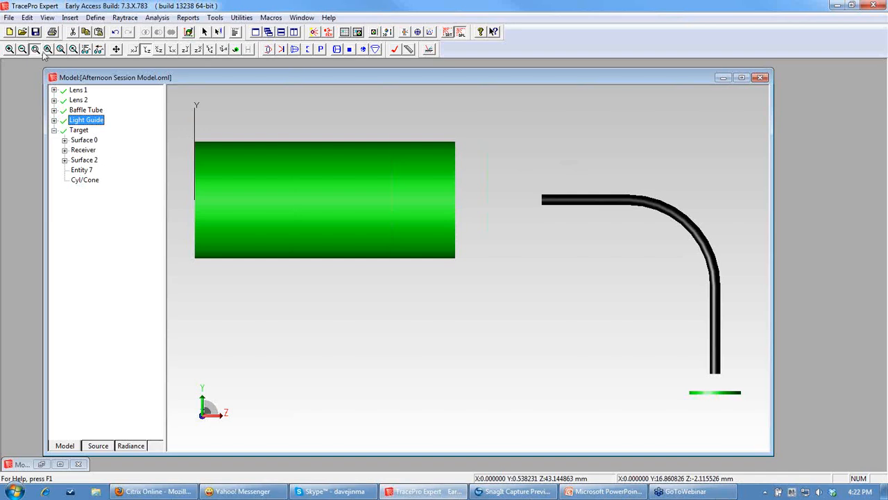
Check the properties listed in the model tree for the Light Guide, the Baffle Tube's Surface 0 and the Target's Receiver surface.
click(54, 120)
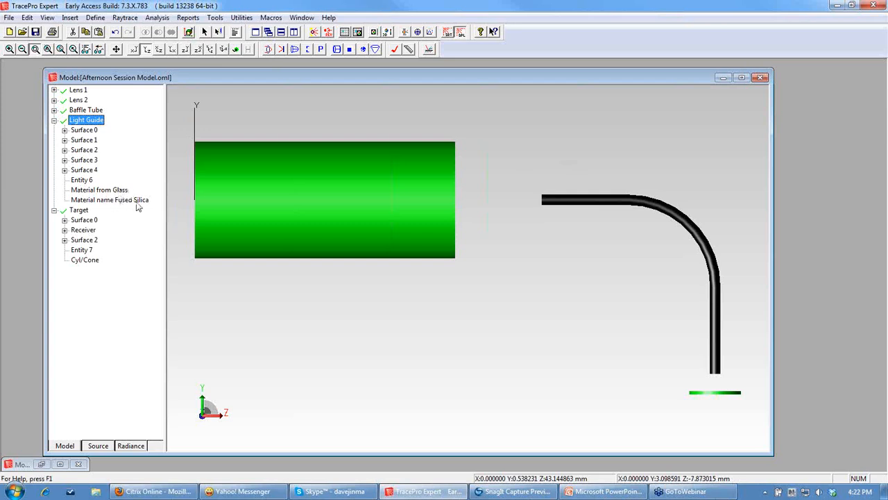
click(54, 120)
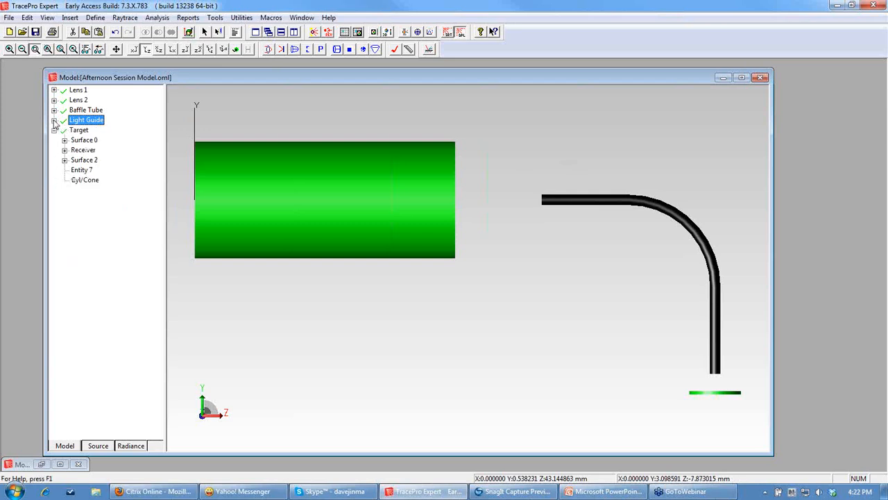
click(54, 110)
click(65, 120)
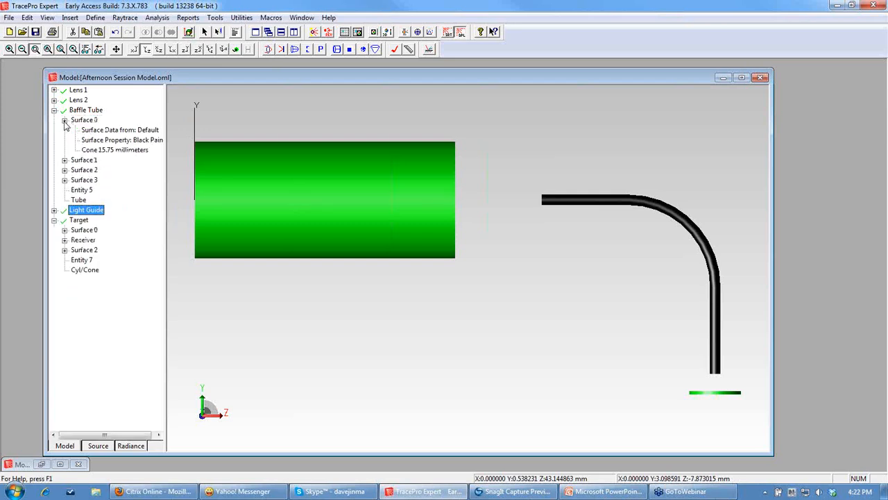
drag(164, 168, 190, 168)
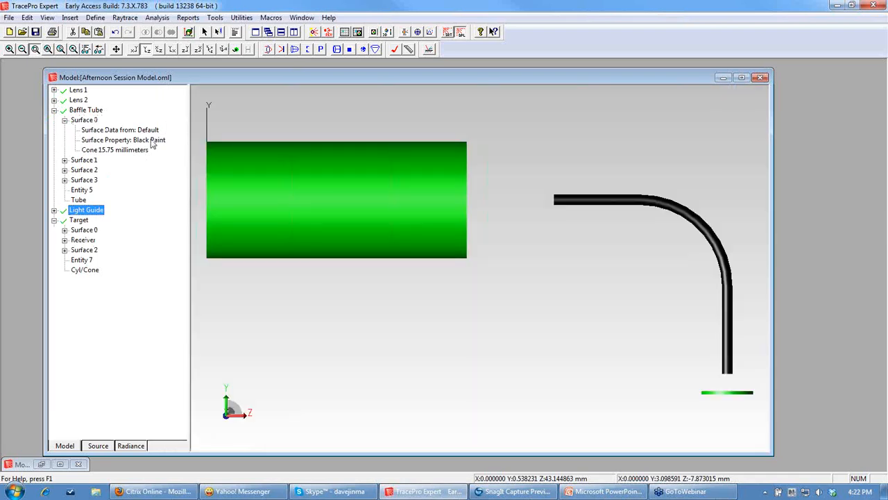
click(54, 111)
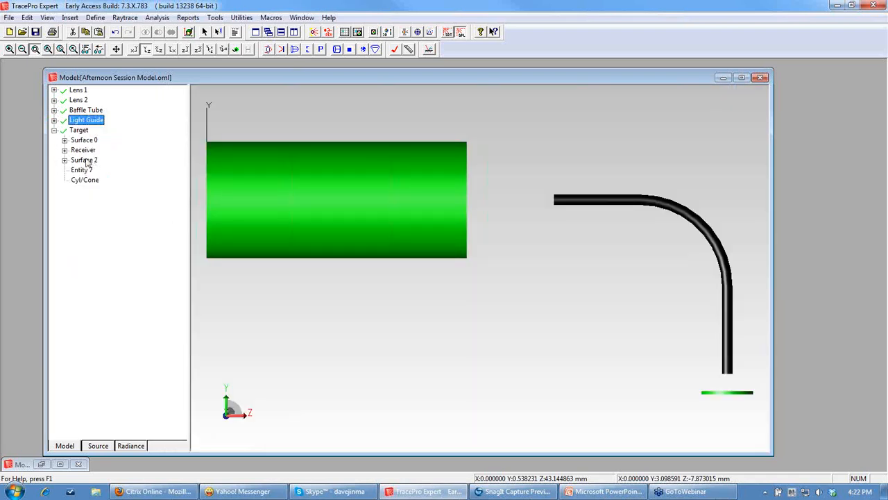
click(65, 150)
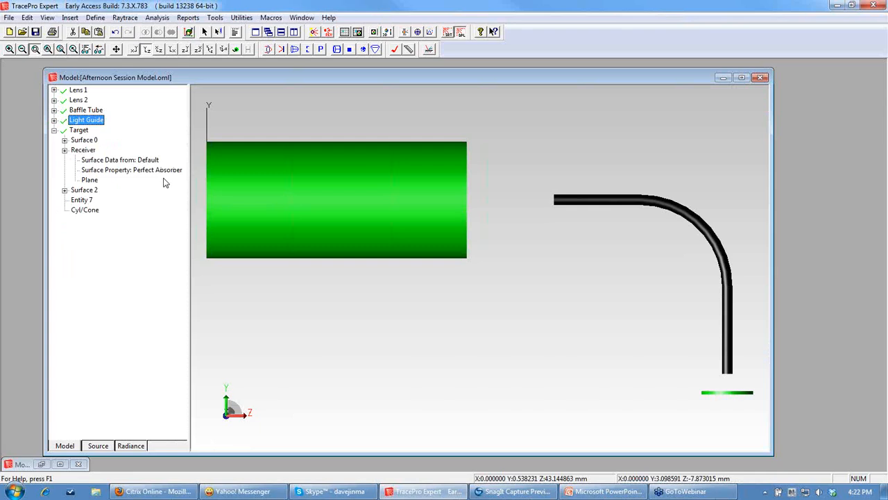
click(54, 131)
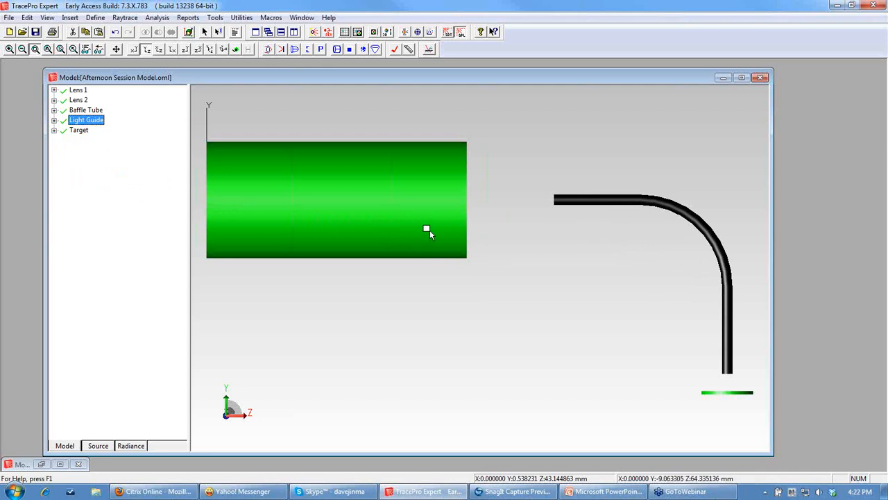
Choose black as the custom color for the Baffle Tube in its color properties.
click(89, 110)
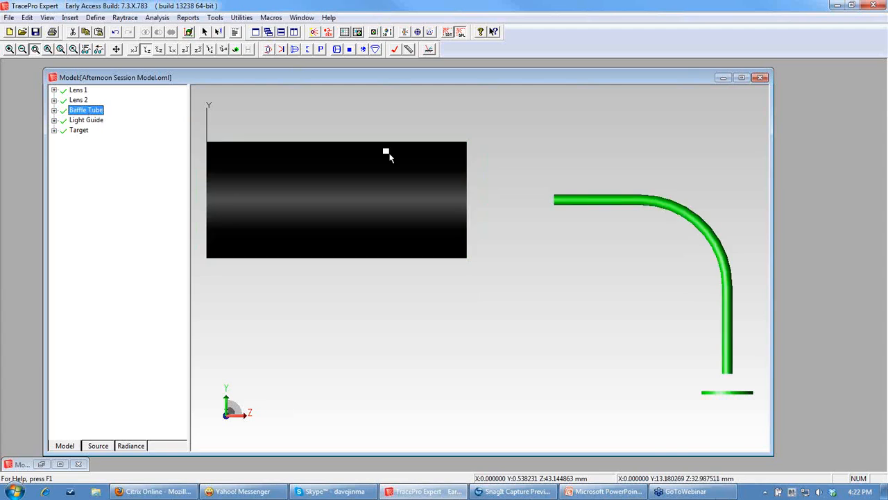
right_click(92, 113)
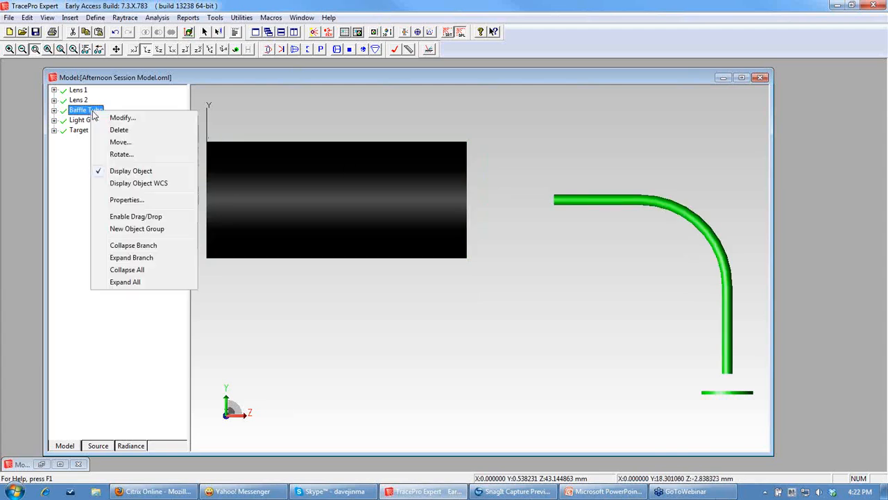
click(136, 199)
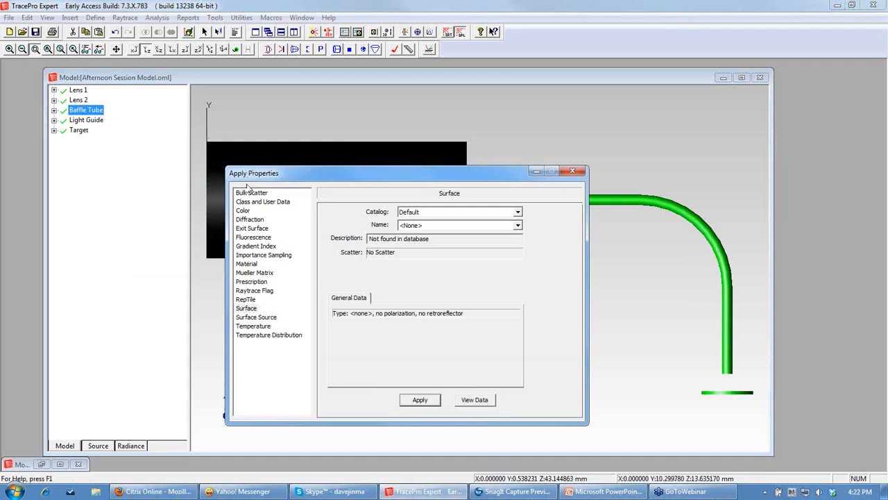
click(243, 210)
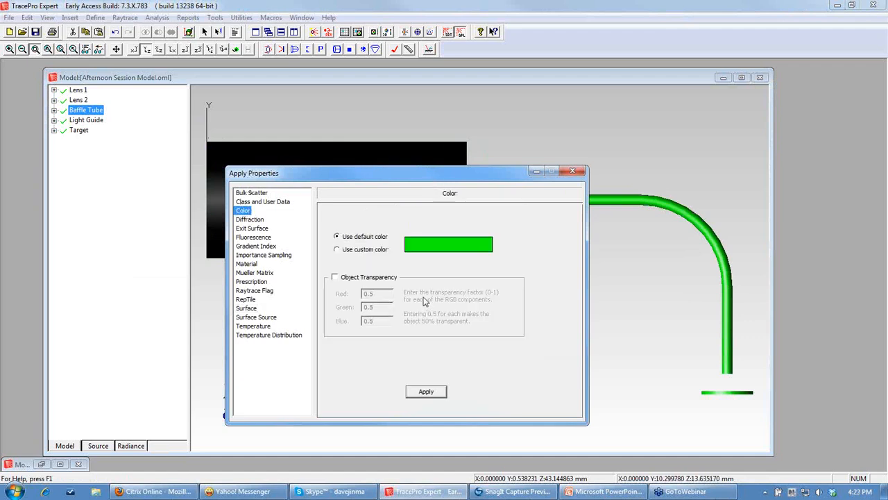
click(337, 251)
click(458, 249)
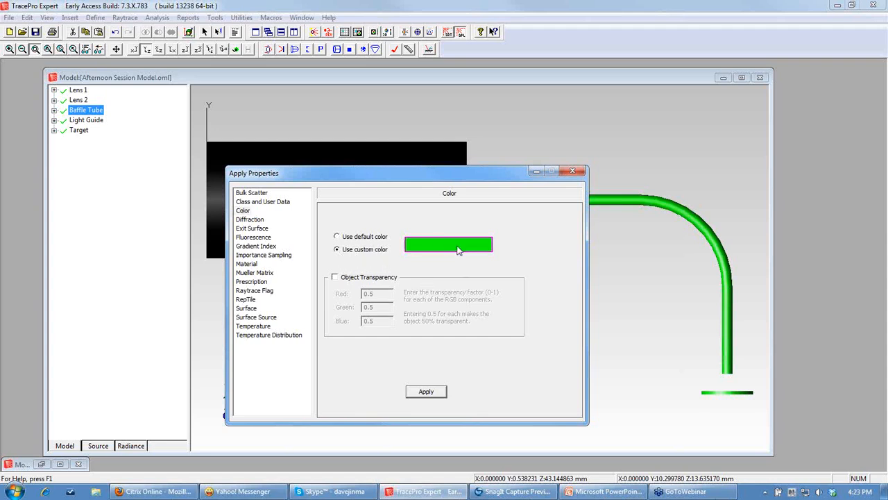
click(356, 331)
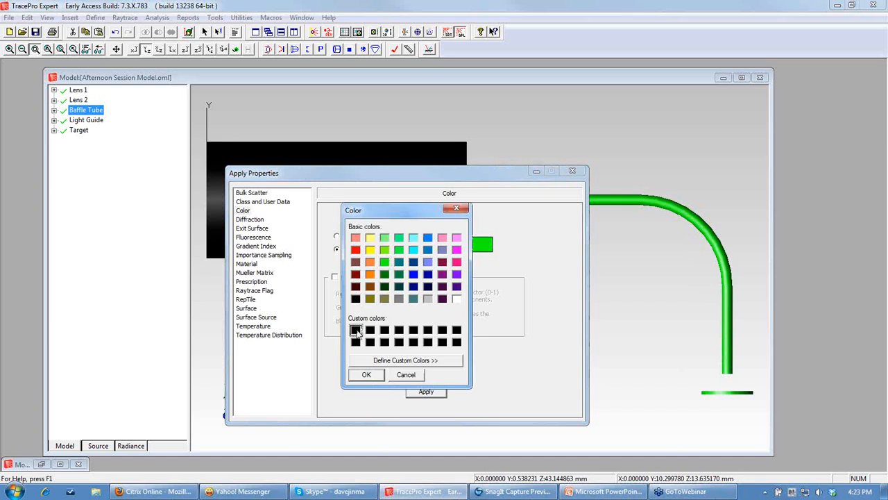
click(367, 375)
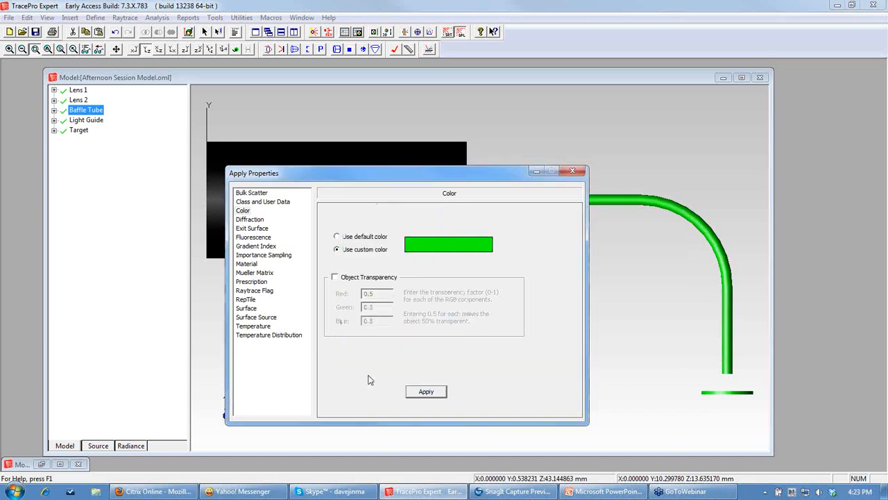
Enable object transparency for the Baffle Tube with red, green and blue factors of .9, and apply the color settings.
click(335, 278)
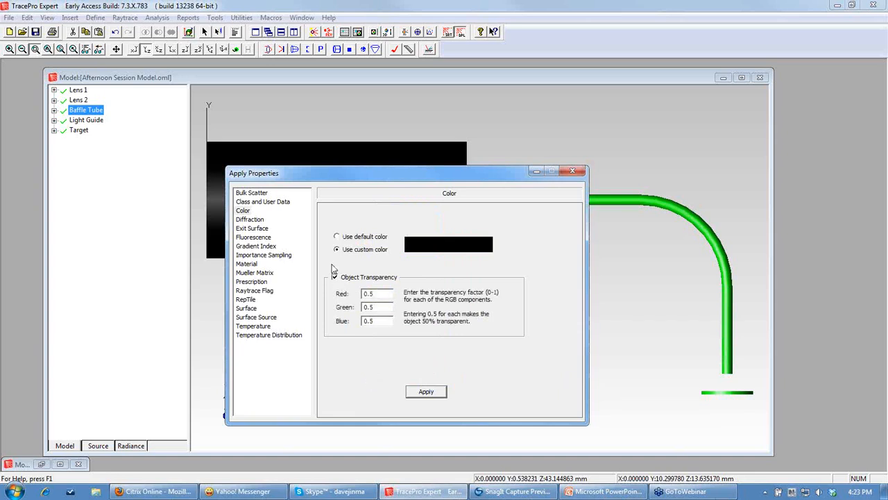
drag(383, 294, 355, 312)
key(BackSpace)
key(BackSpace)
click(426, 392)
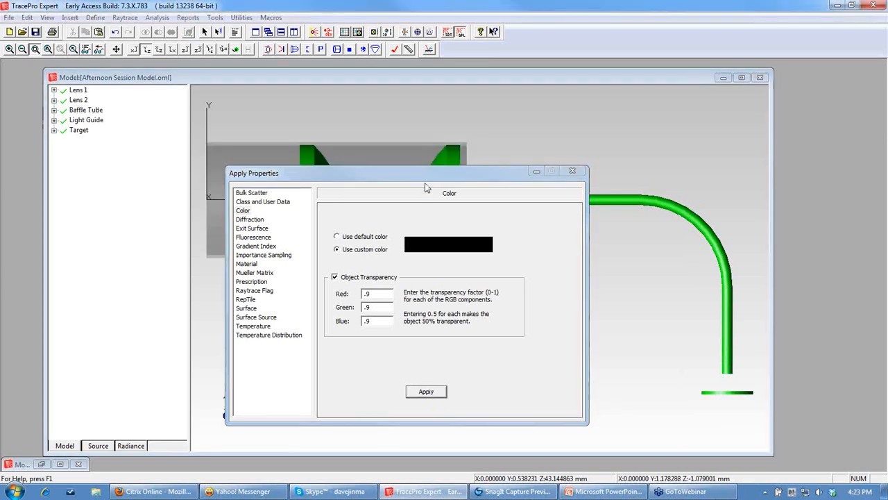
Choose bright blue as the custom color for Lens 1, Lens 2 and the Light Guide together.
drag(422, 174, 324, 330)
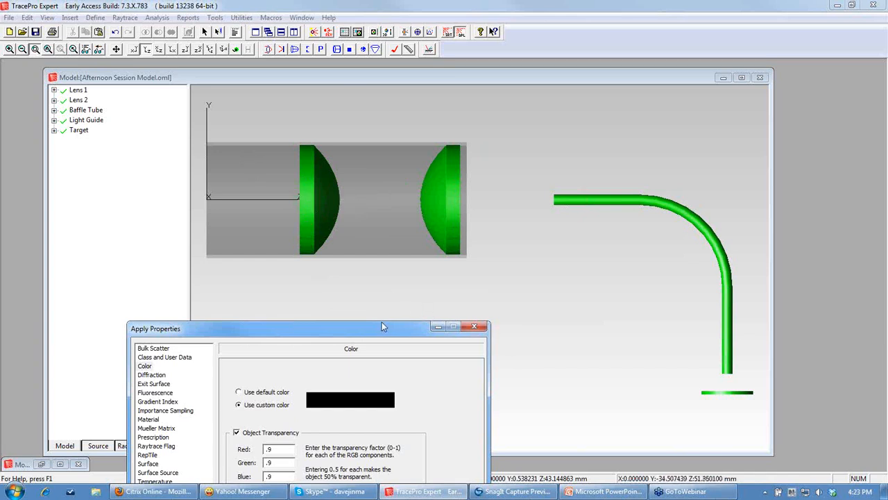
drag(386, 330, 432, 181)
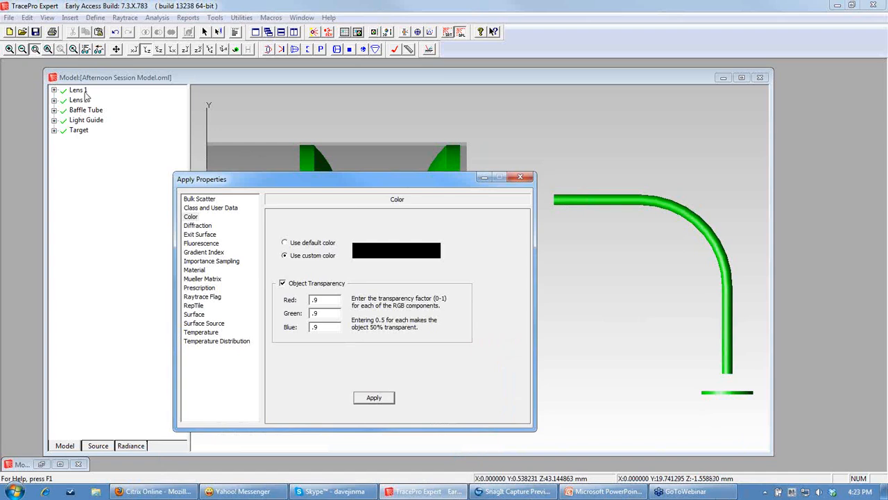
click(84, 92)
ctrl+click(84, 100)
ctrl+click(93, 122)
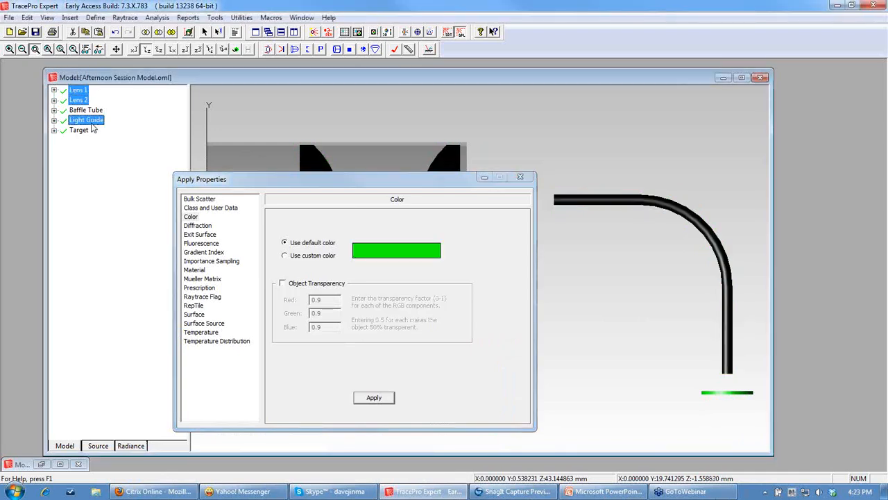
click(284, 256)
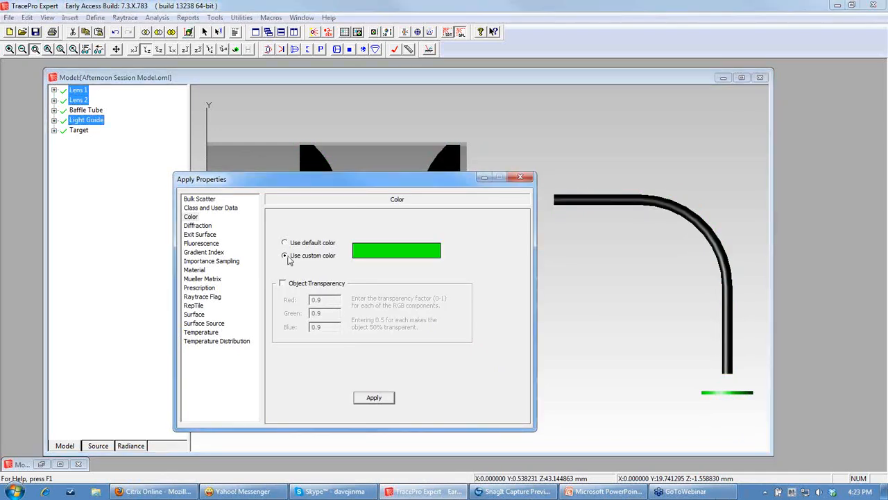
click(376, 254)
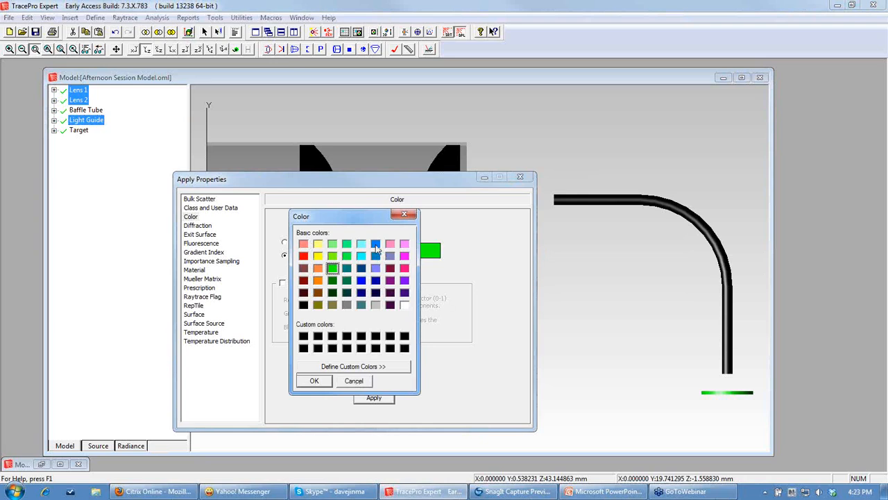
click(376, 246)
click(314, 382)
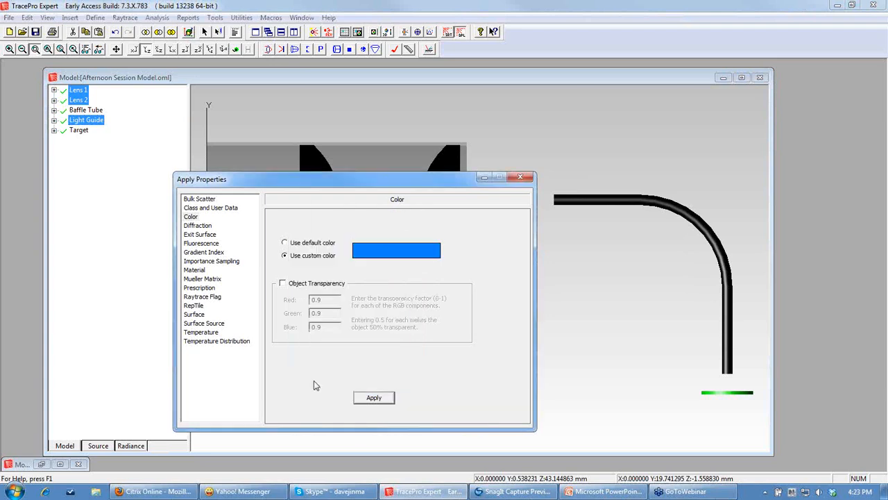
Enable object transparency for both lenses and the Light Guide with red, green and blue factors of .5, and apply the color settings.
click(282, 283)
drag(330, 300, 306, 301)
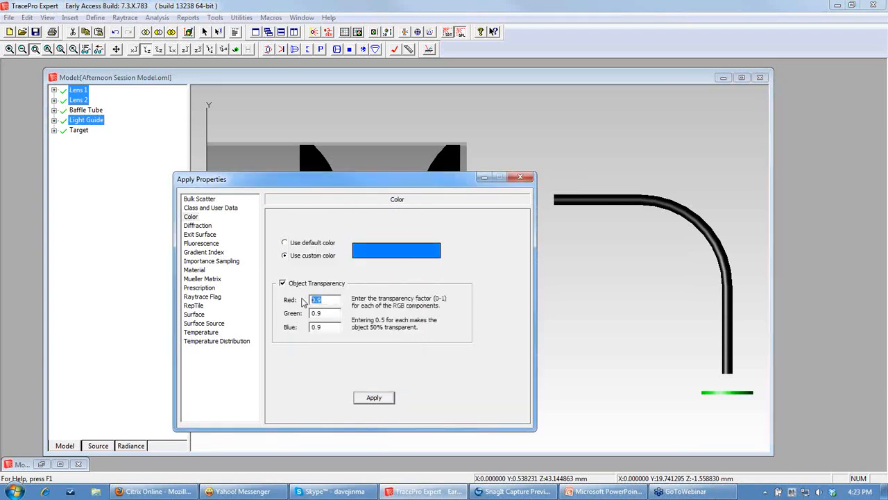
text(.5)
drag(325, 328, 299, 333)
click(375, 398)
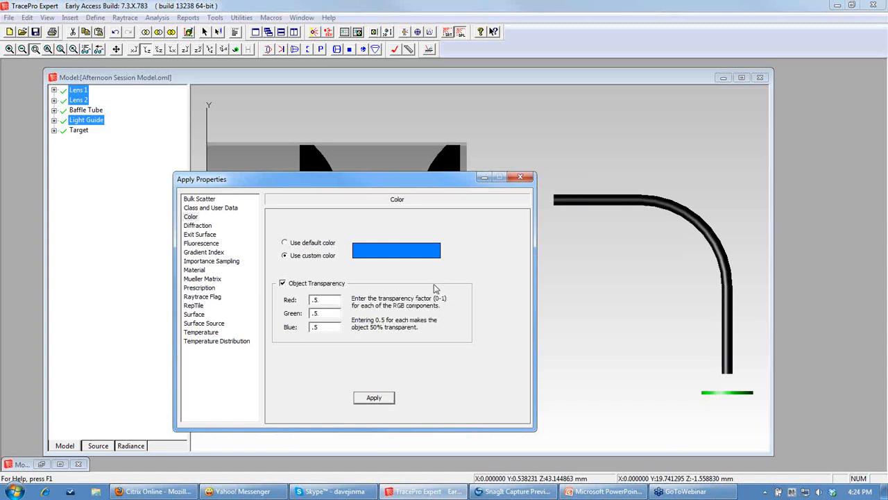
Apply orange as the Target's custom color without transparency and close the properties dialog.
click(79, 132)
click(284, 255)
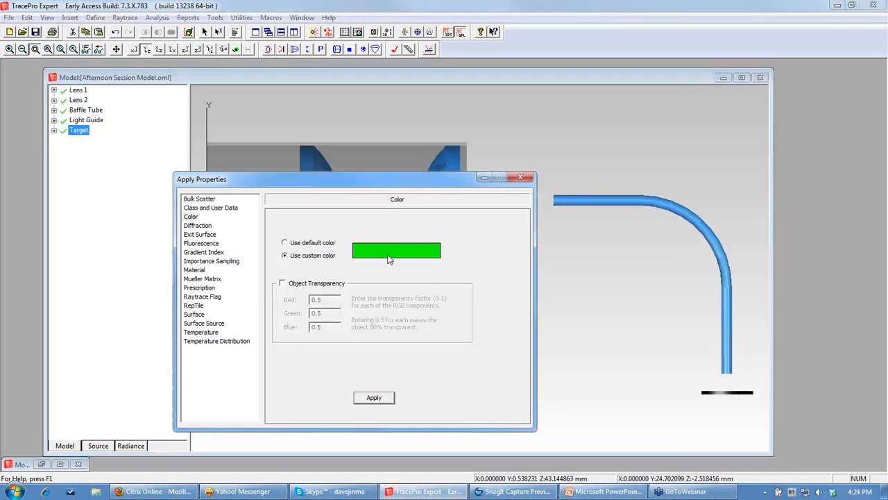
click(397, 251)
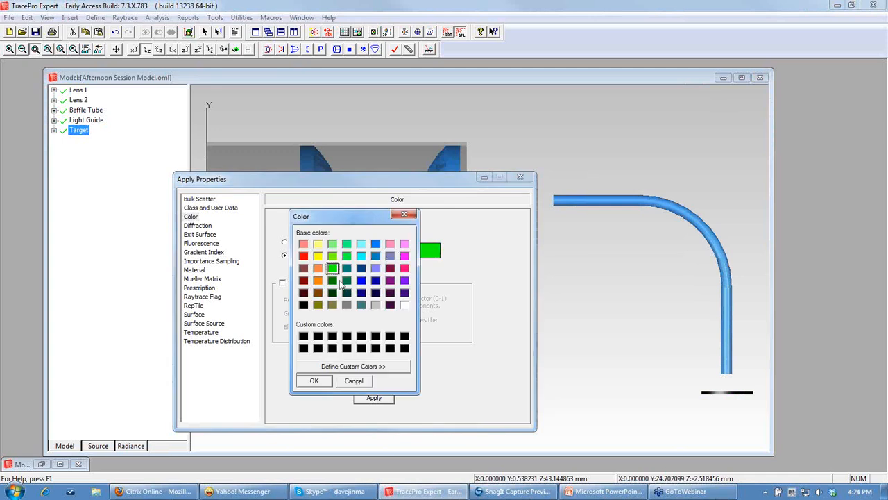
click(309, 382)
click(374, 398)
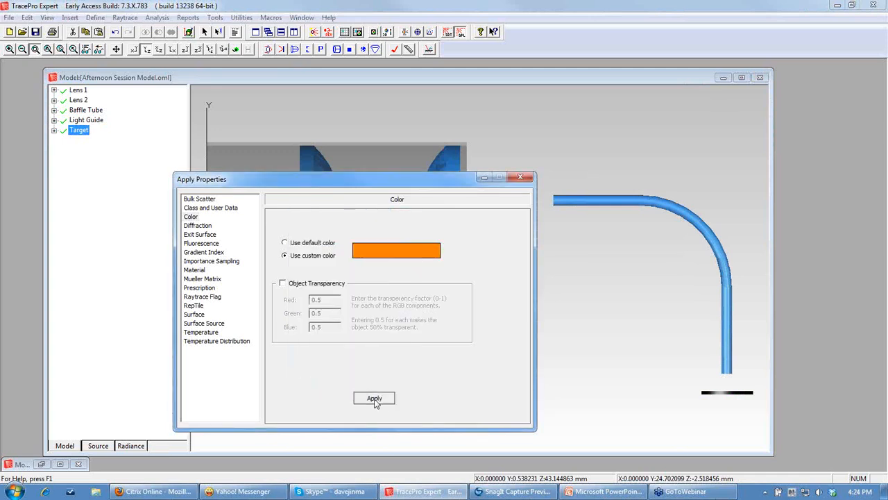
click(521, 177)
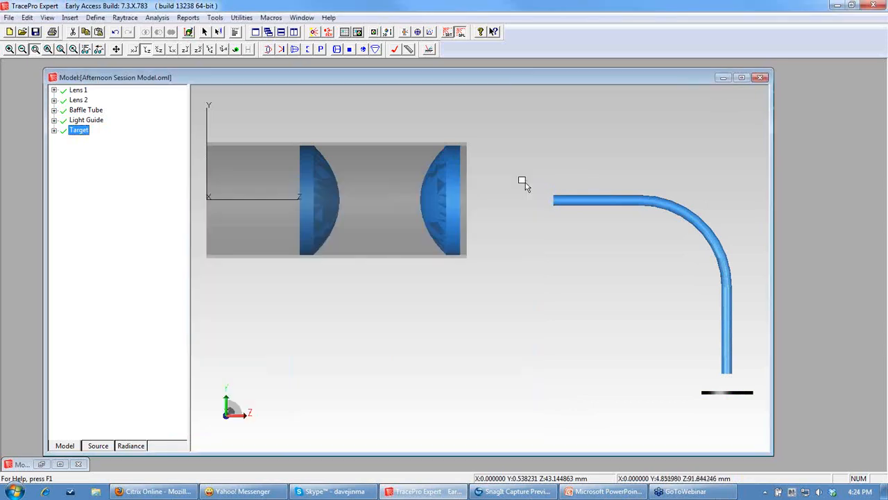
Clear the selection, examine the colored parts from an angled 3D view, and return to the YZ view.
click(65, 298)
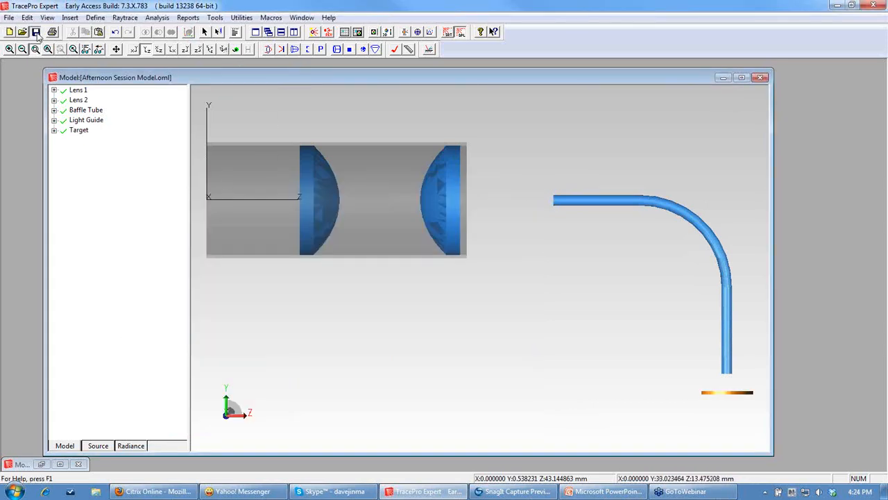
click(236, 49)
drag(468, 197, 544, 254)
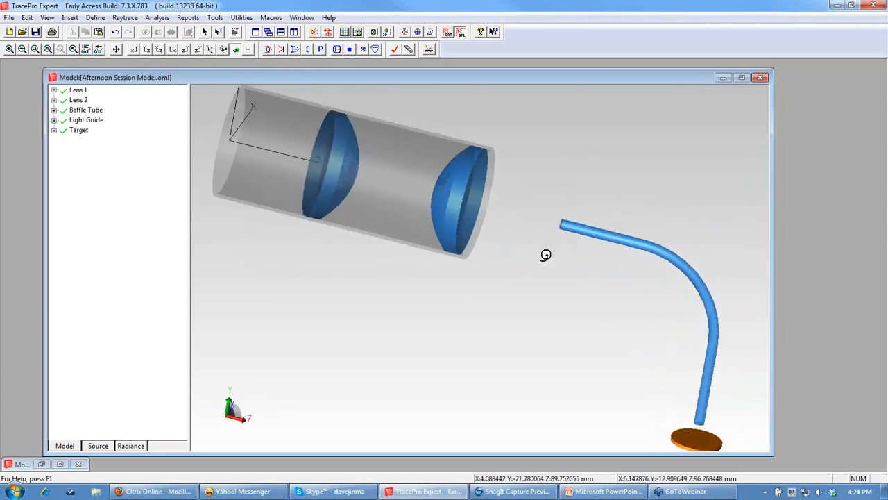
click(146, 52)
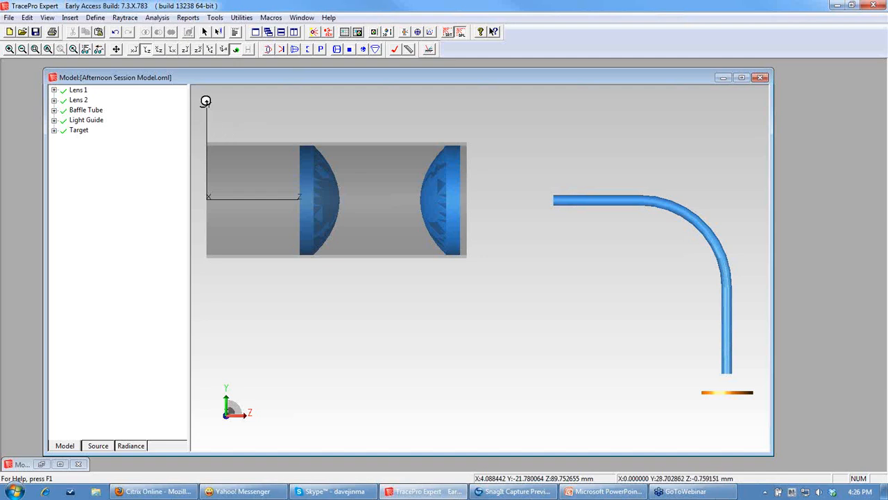
Start defining a new file source named LED and open the selection of its ray file.
click(94, 19)
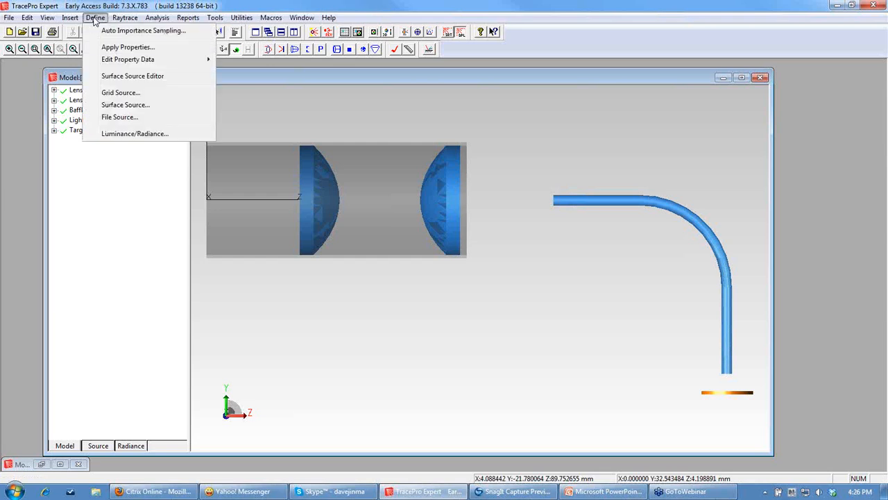
click(126, 119)
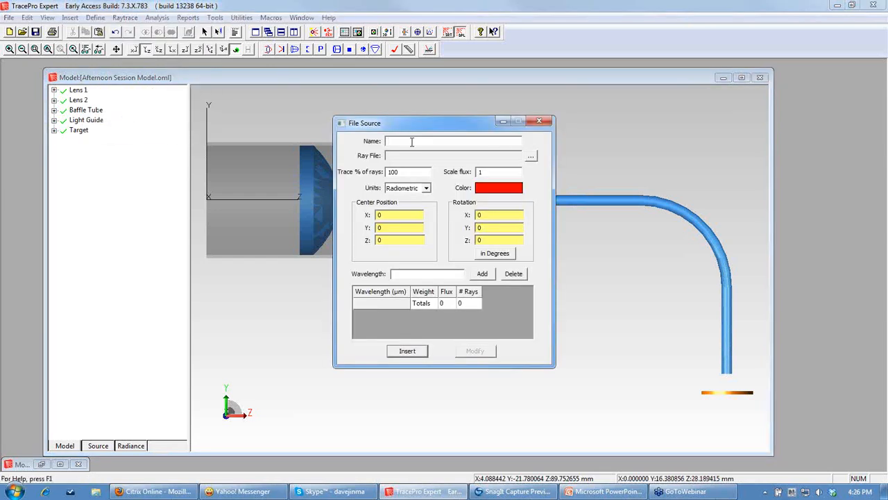
text(LED)
click(531, 157)
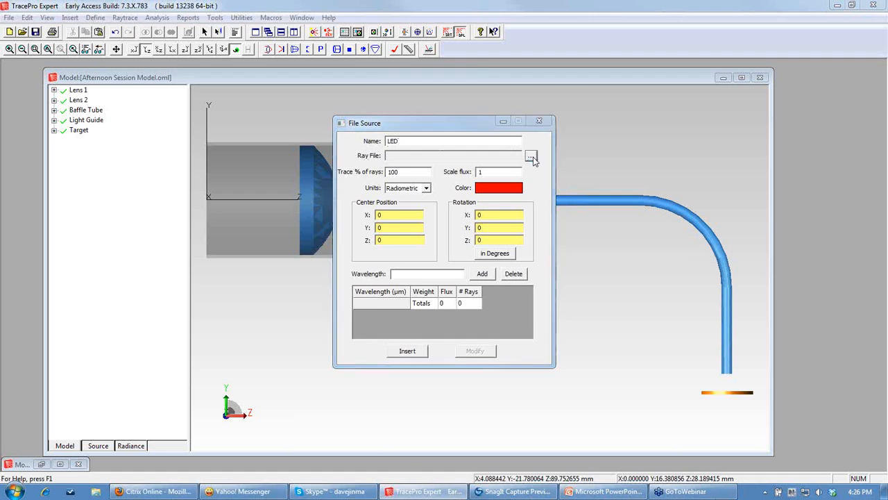
Show all file types, load rayfile_LW_W5AM_yellow_100k_250609_TraceProBinary.RAY as the ray file, insert the source and close its dialog.
drag(476, 104, 454, 98)
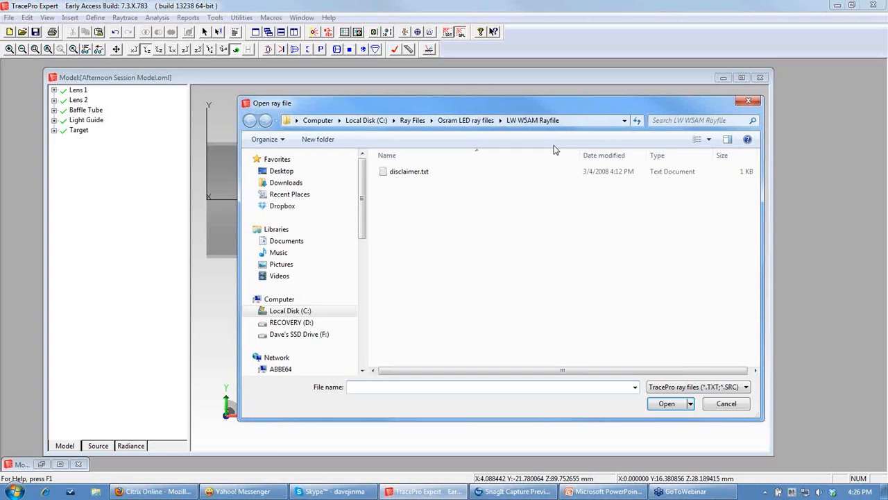
click(750, 387)
click(667, 415)
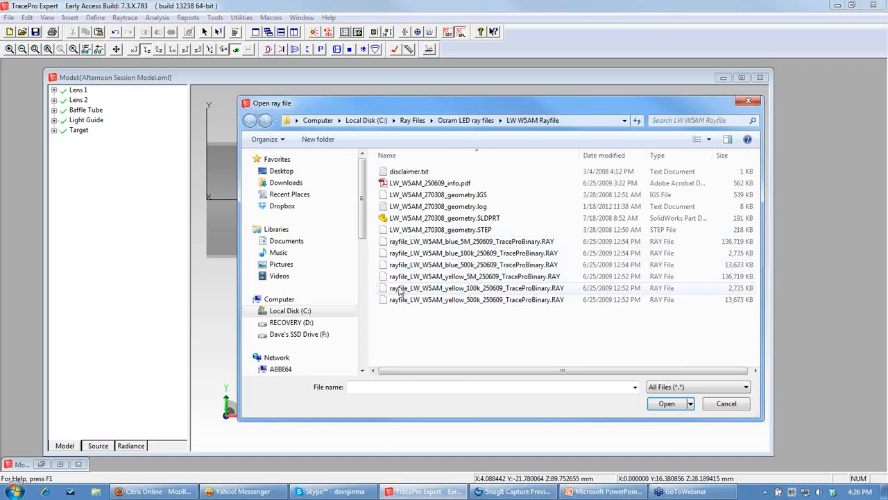
click(475, 293)
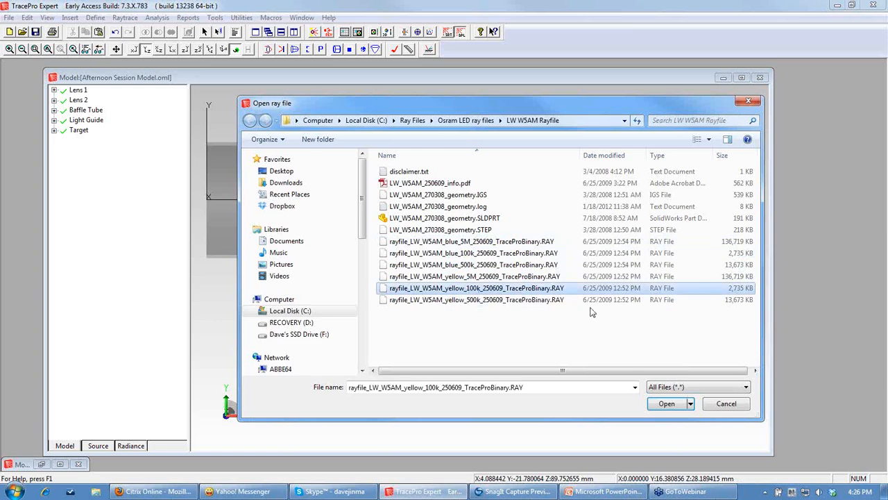
click(667, 404)
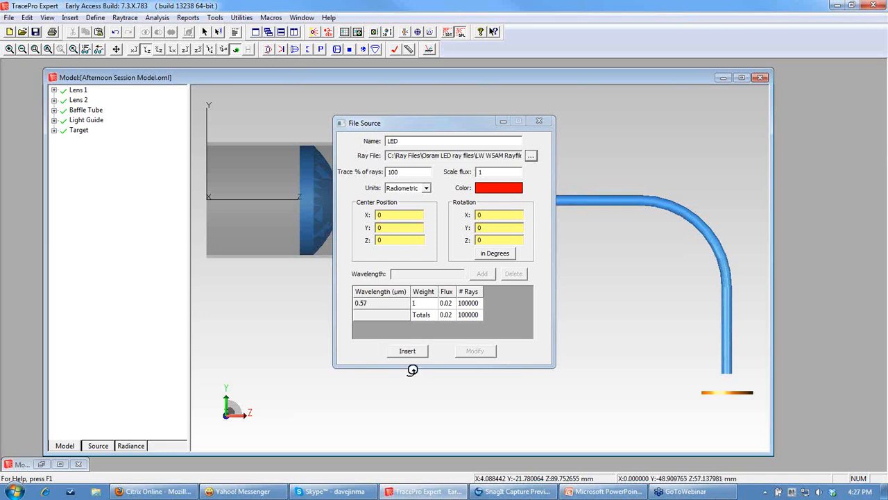
click(408, 354)
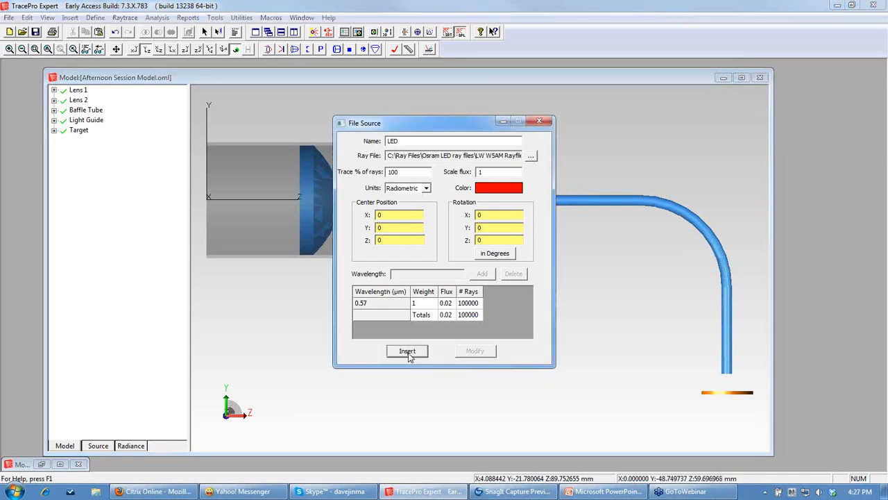
click(549, 122)
Select the LED in the source tree and examine its position at the open end of the Baffle Tube, in 3D and YZ views.
click(97, 445)
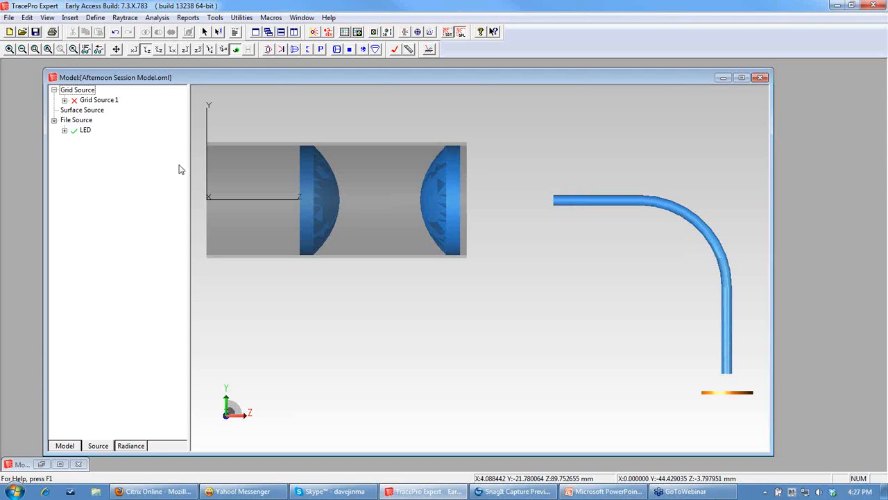
click(85, 131)
drag(509, 217, 222, 198)
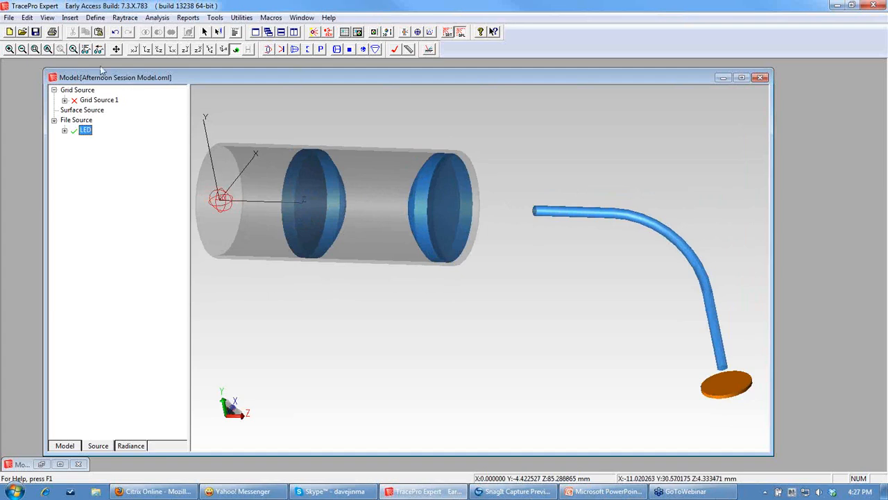
click(116, 49)
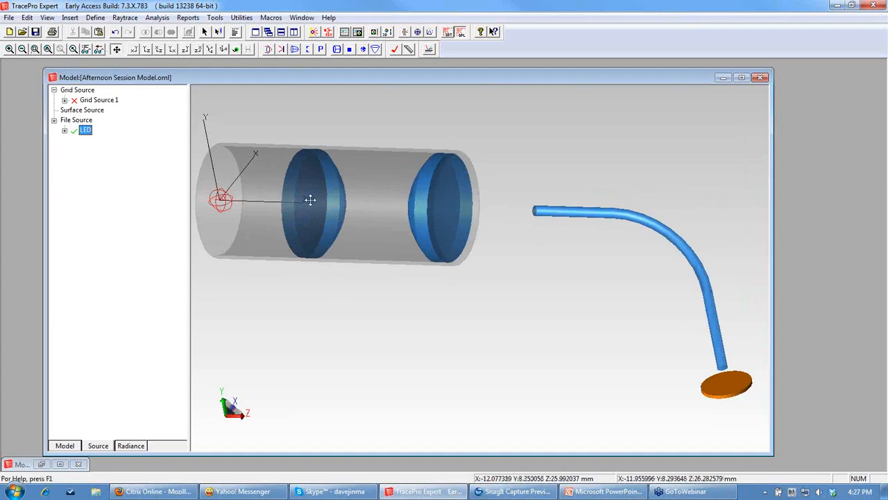
drag(310, 198, 395, 204)
scroll(395, 204, up, 5)
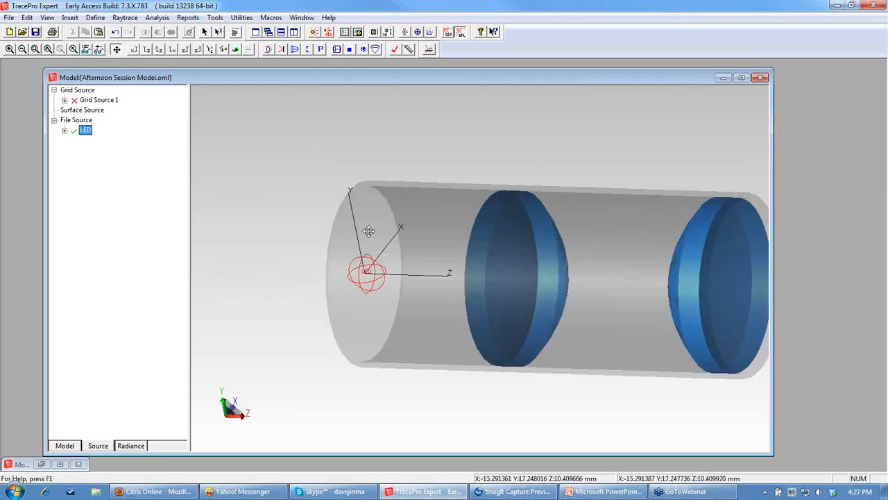
drag(347, 291, 377, 254)
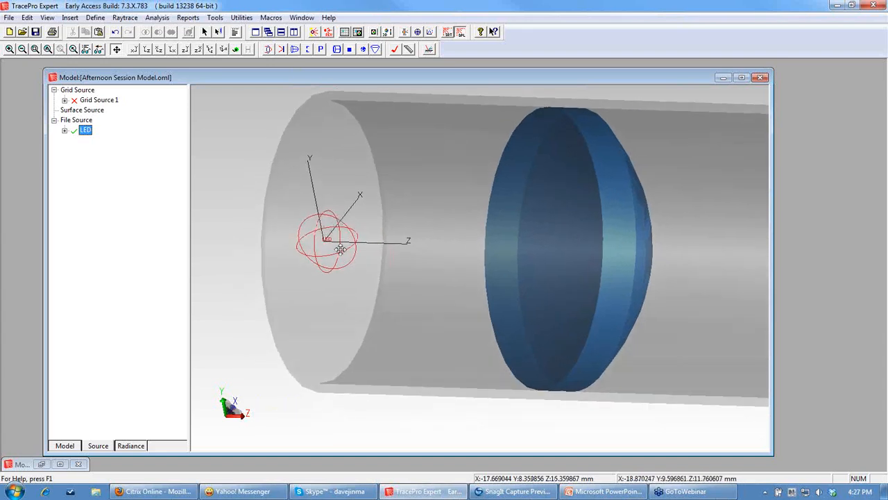
click(146, 50)
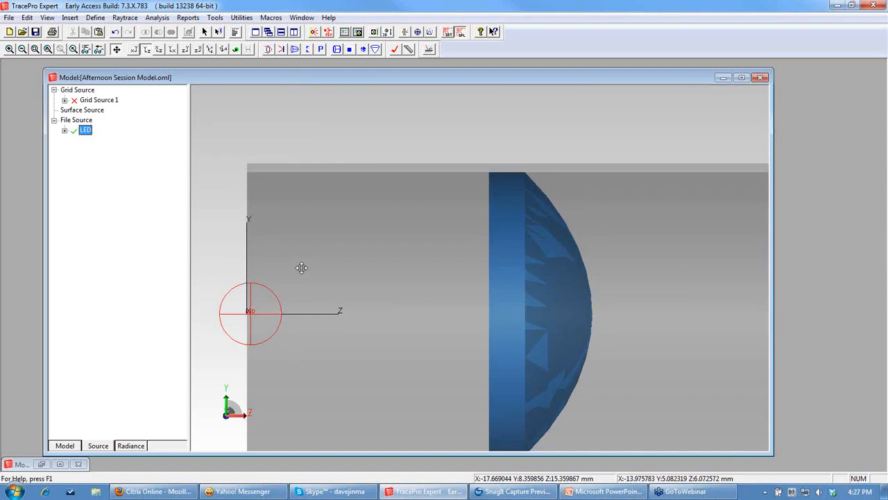
scroll(372, 284, down, 2)
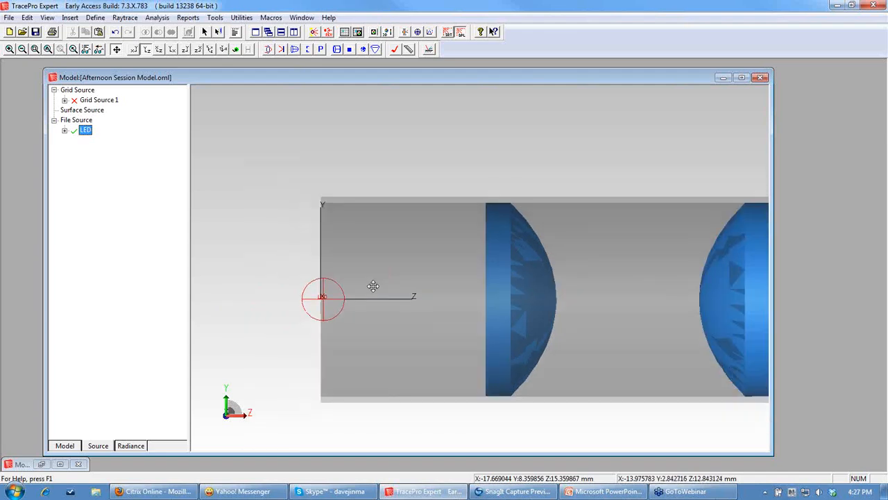
Return to the object tree with the whole model in view, trace the LED's rays and inspect their paths to the Target.
click(66, 447)
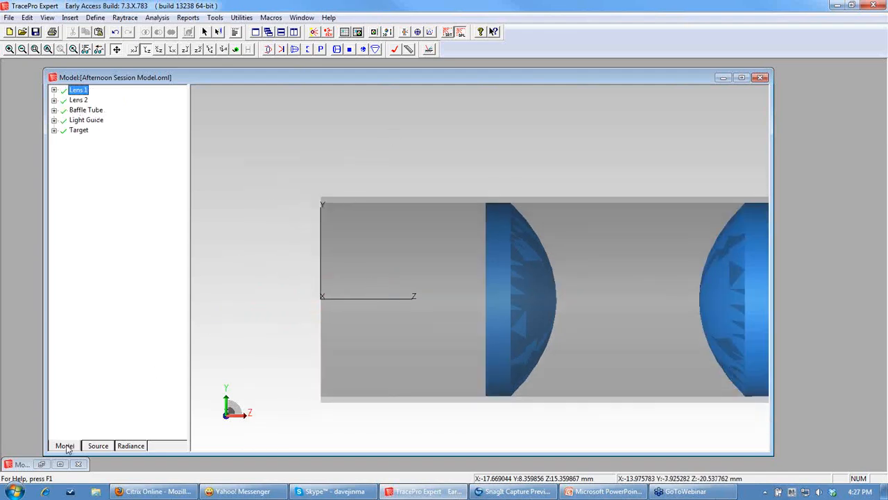
click(48, 49)
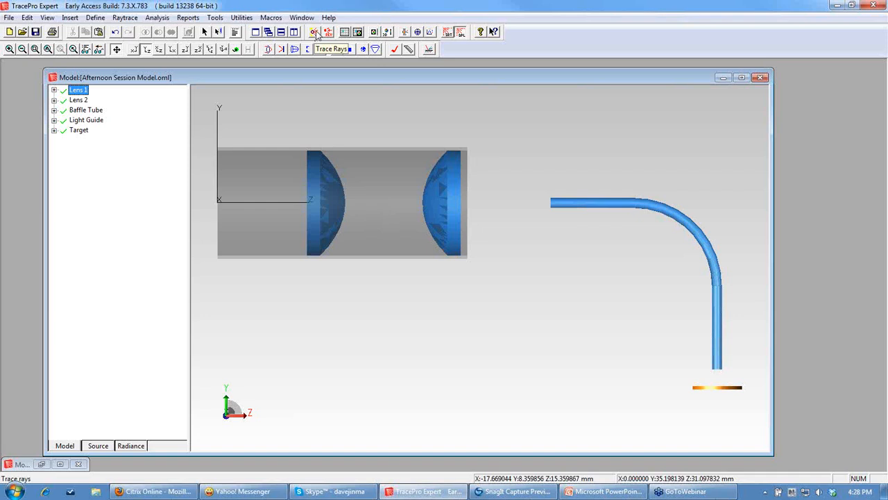
click(125, 17)
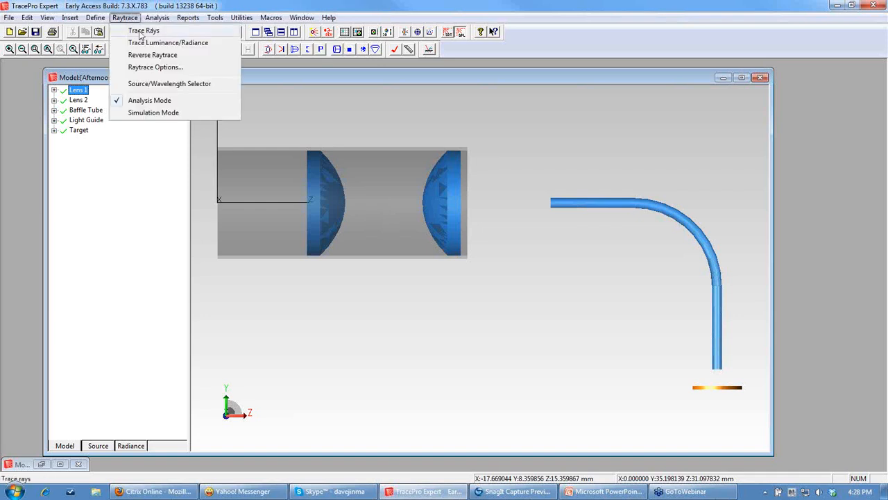
click(143, 31)
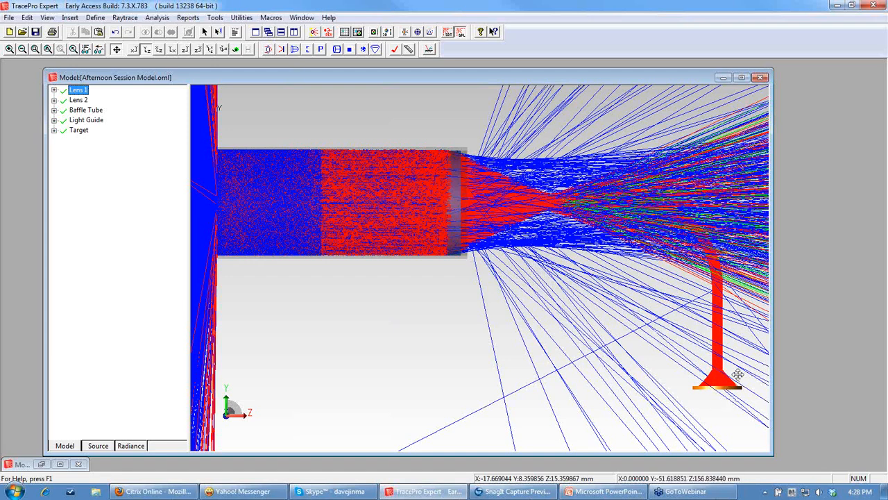
click(456, 338)
drag(456, 338, 234, 194)
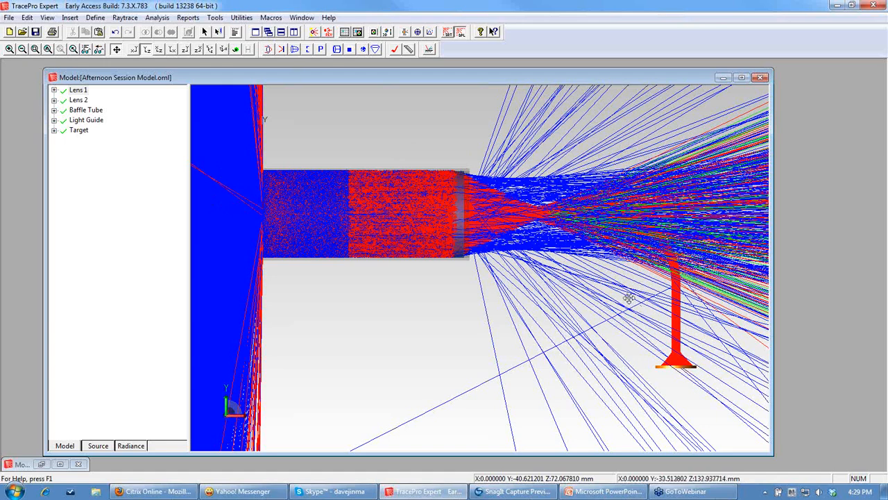
Select the Target's Receiver surface, limit the displayed rays to that surface with the Selected Surface sort type, and examine their path in 3D.
click(54, 131)
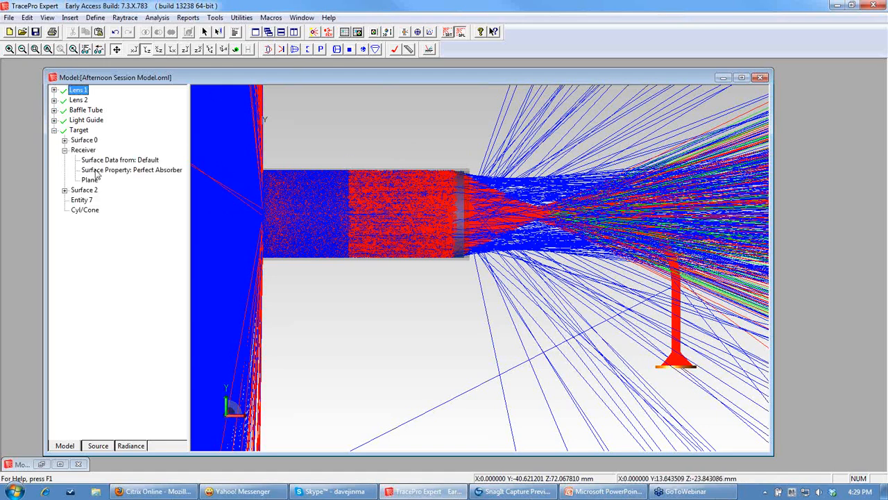
click(84, 150)
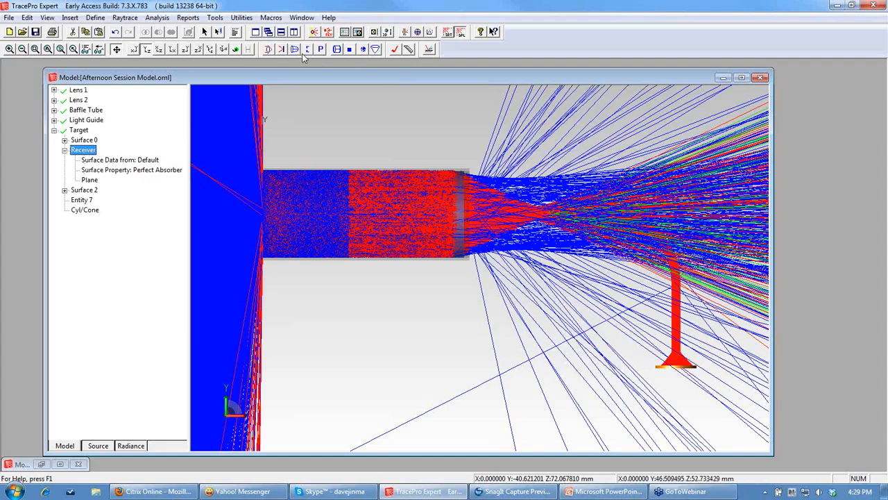
mouse_move(687, 322)
mouse_down()
mouse_move(634, 347)
mouse_move(631, 240)
mouse_move(631, 424)
mouse_up()
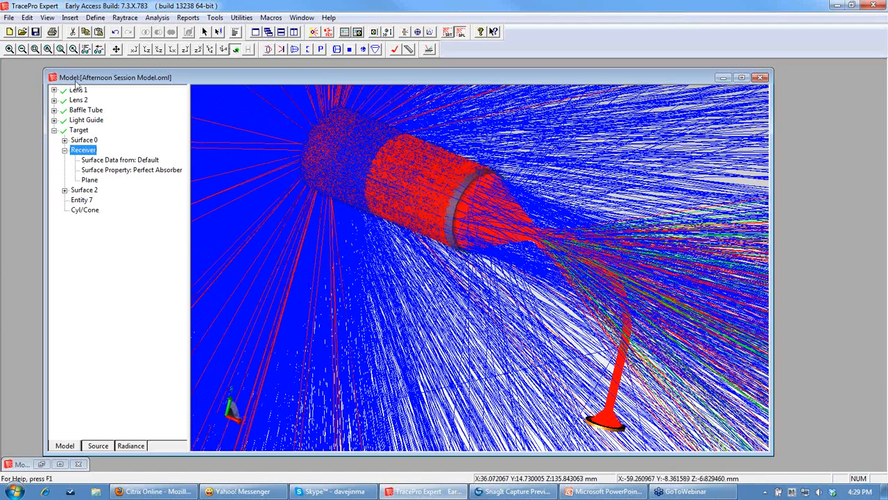
click(157, 18)
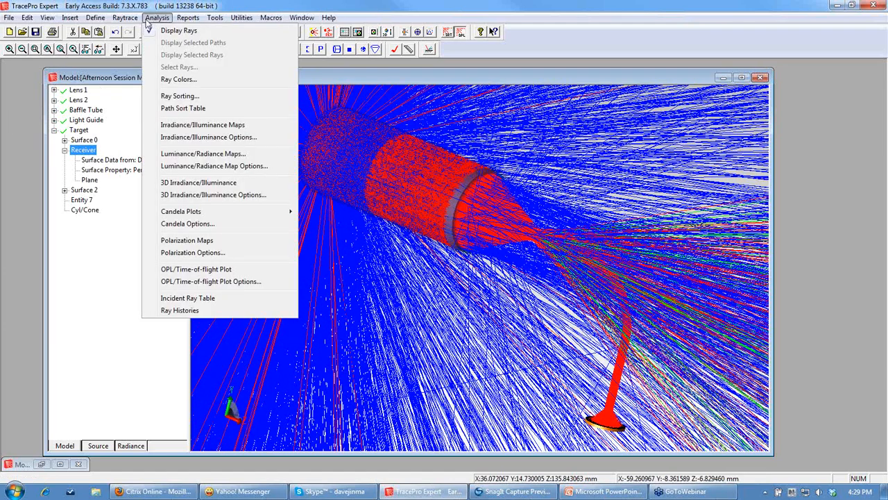
click(177, 98)
click(129, 62)
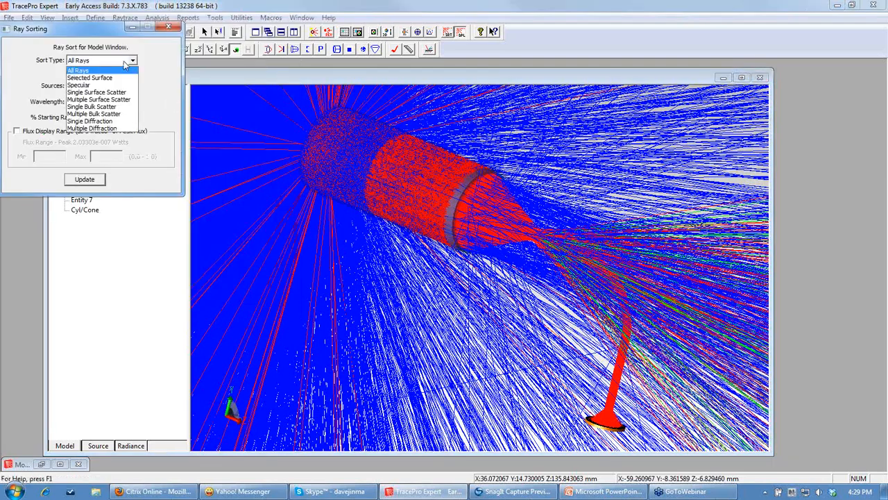
click(118, 78)
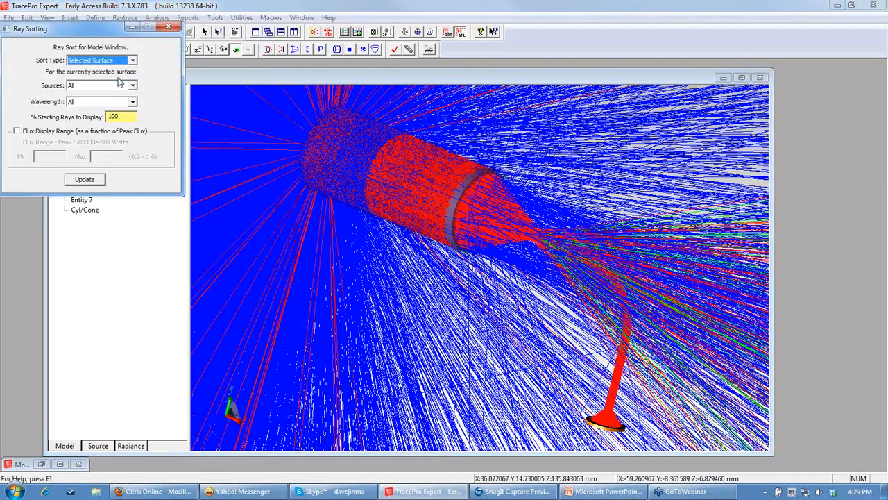
click(84, 181)
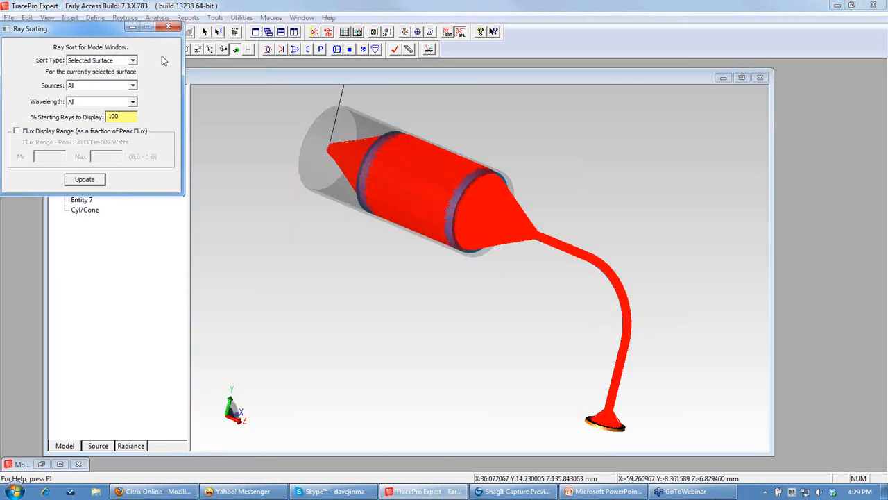
click(170, 29)
drag(363, 155, 452, 249)
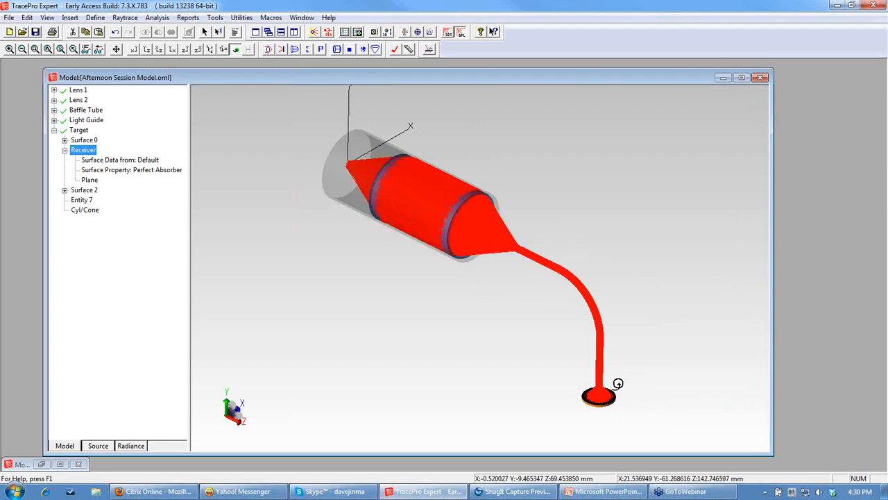
Open the irradiance map for the Target's Receiver surface and enlarge its window so the plot is easy to read.
click(158, 19)
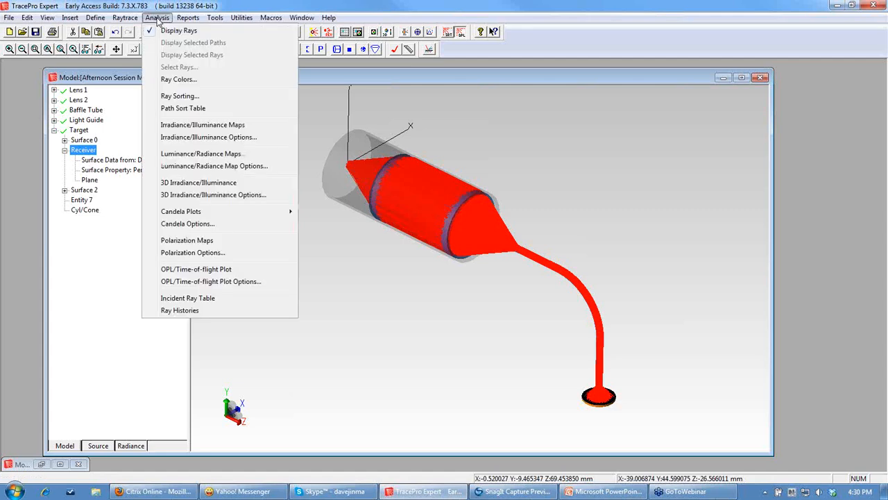
click(243, 130)
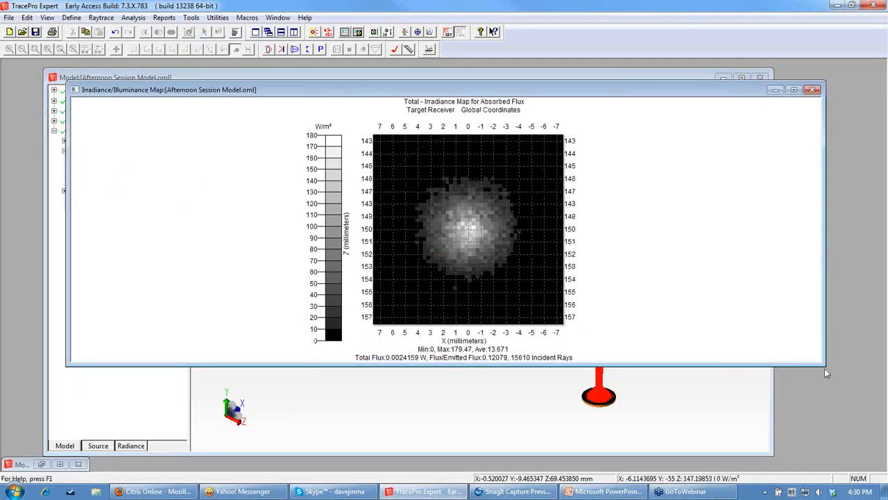
drag(826, 374, 709, 462)
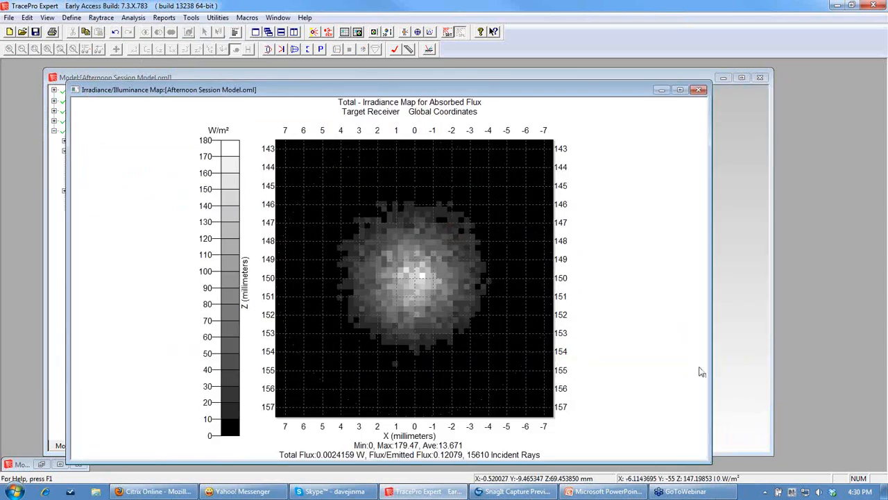
drag(472, 89, 489, 75)
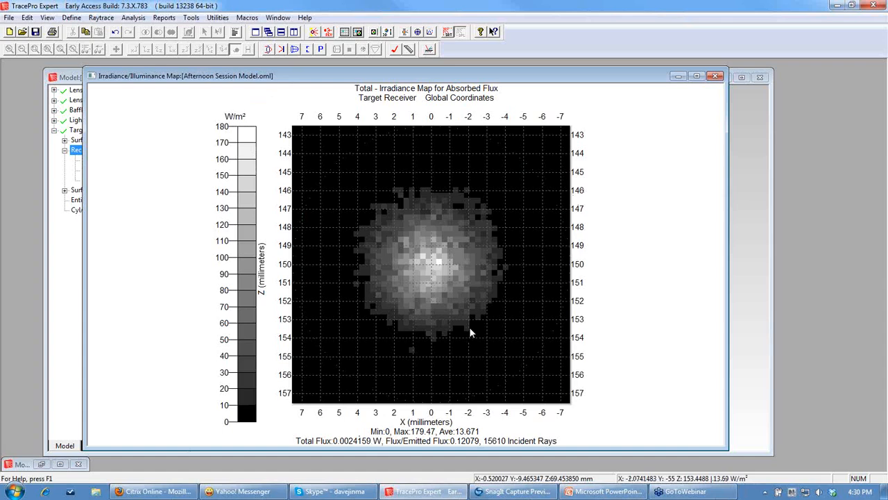
Apply smoothing, the Color (rainbow) on black color map and 20 contour levels to the irradiance map.
right_click(623, 225)
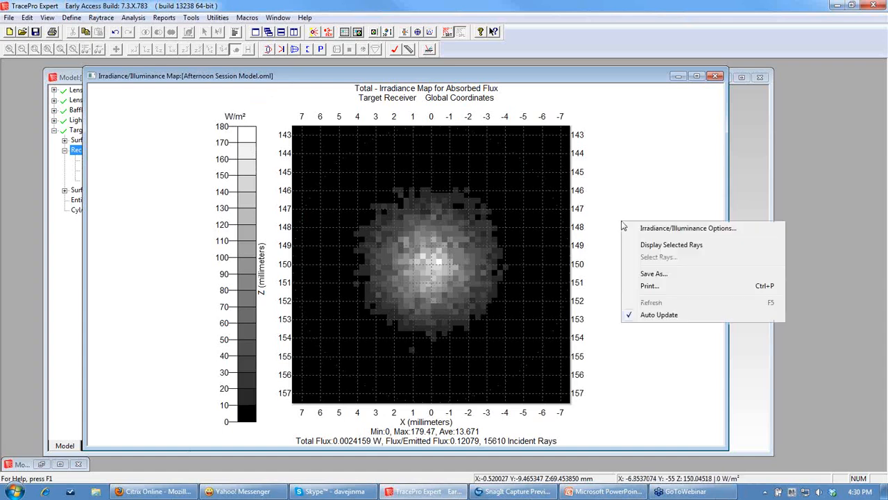
click(661, 233)
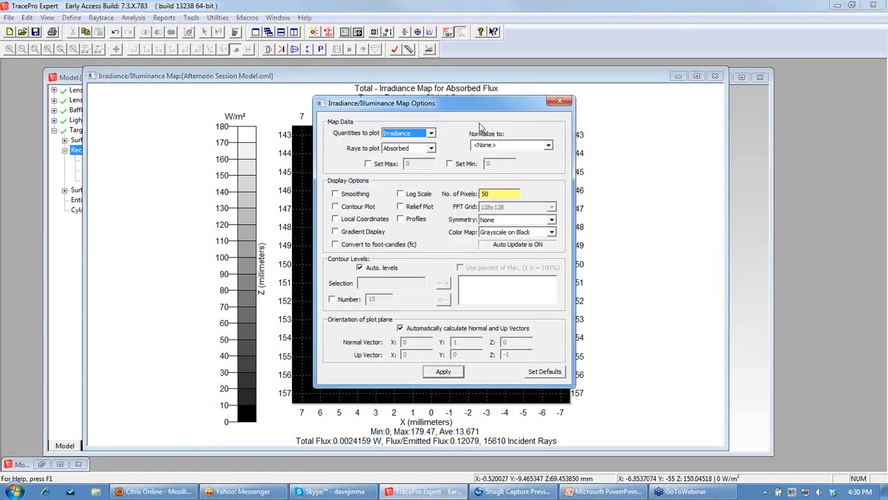
drag(484, 111, 593, 106)
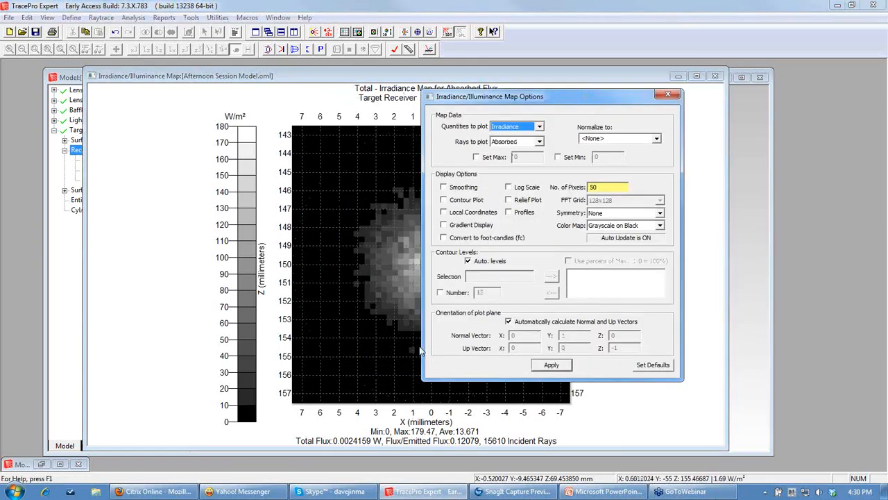
click(444, 188)
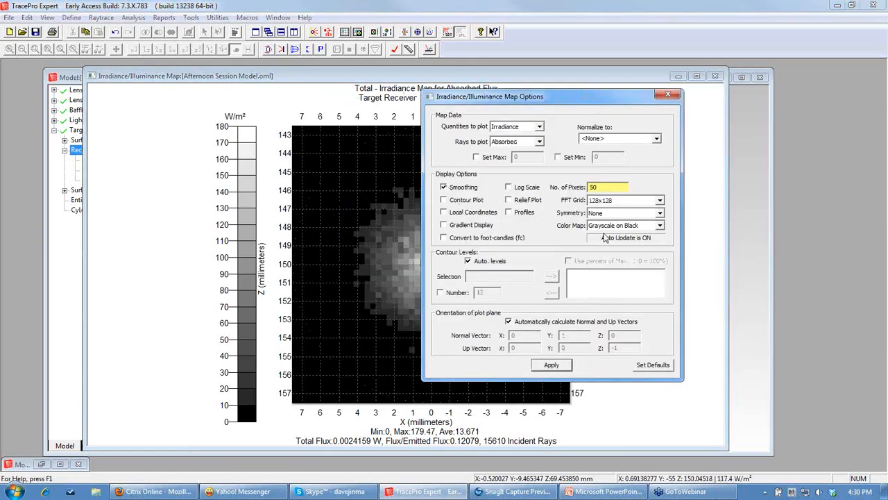
click(660, 227)
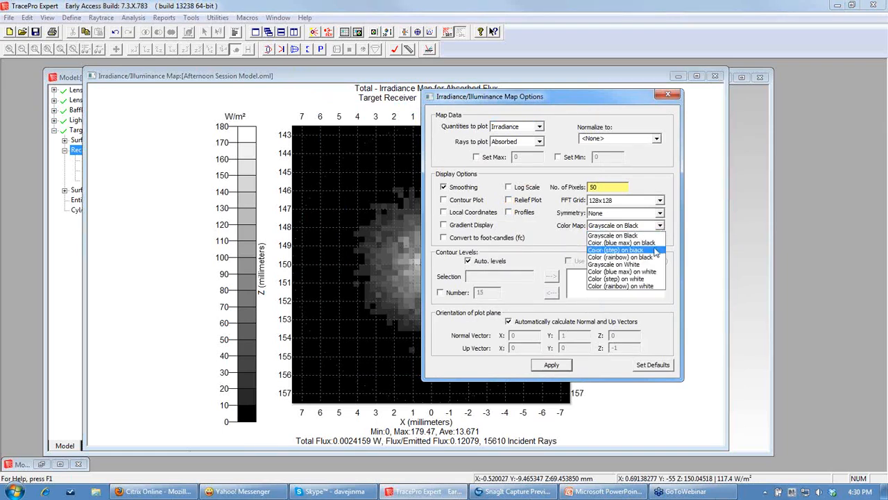
click(653, 257)
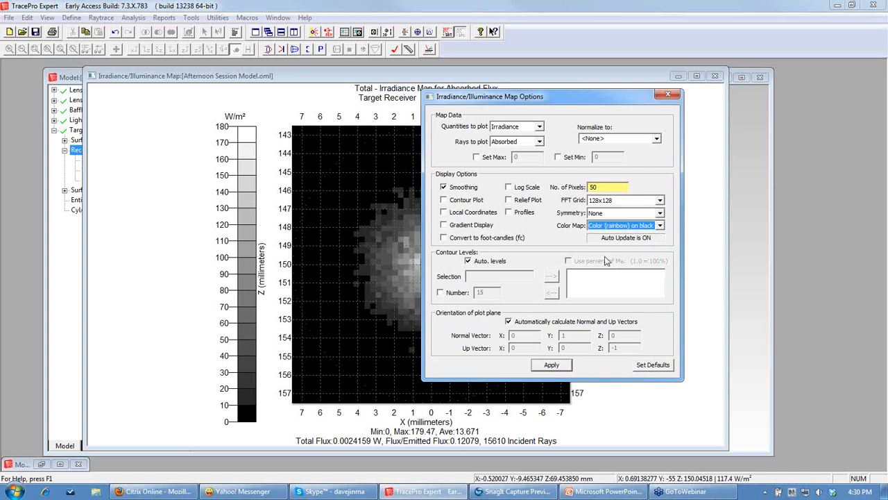
click(442, 292)
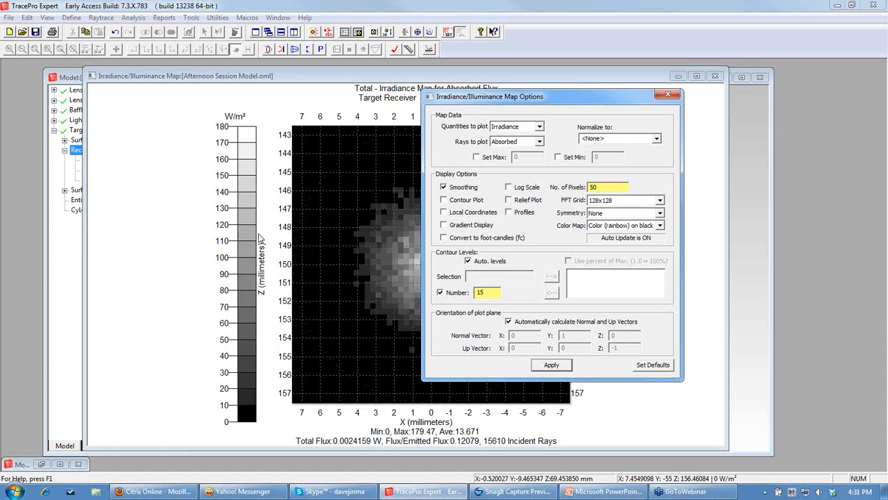
drag(497, 292, 472, 297)
text(20)
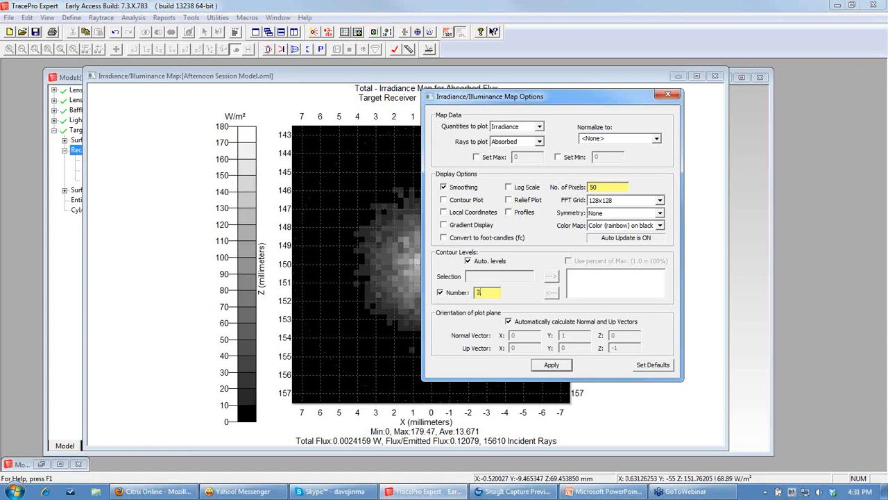
click(552, 365)
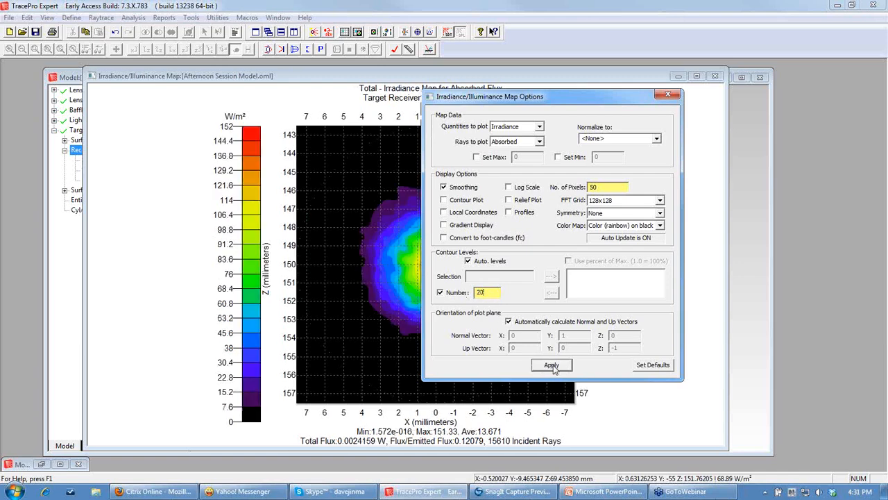
Uncover the irradiance map, show it as a contour plot, and turn the contour display off again.
drag(598, 102, 196, 170)
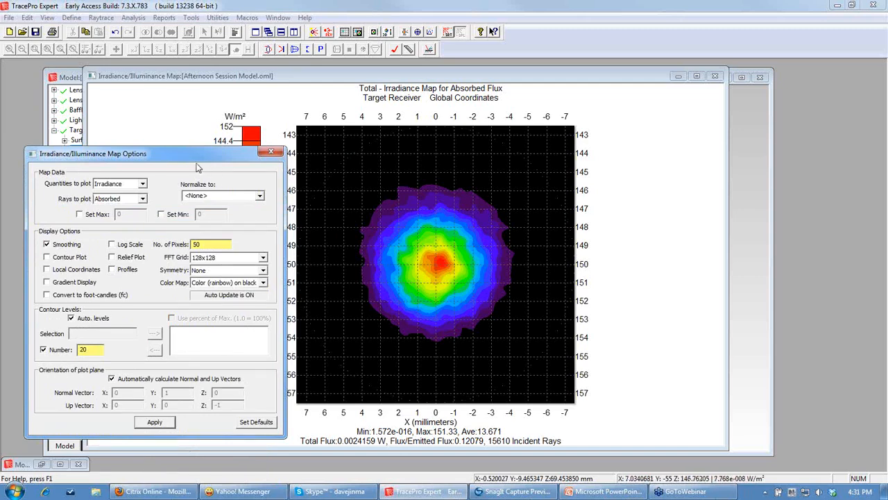
drag(197, 154, 235, 145)
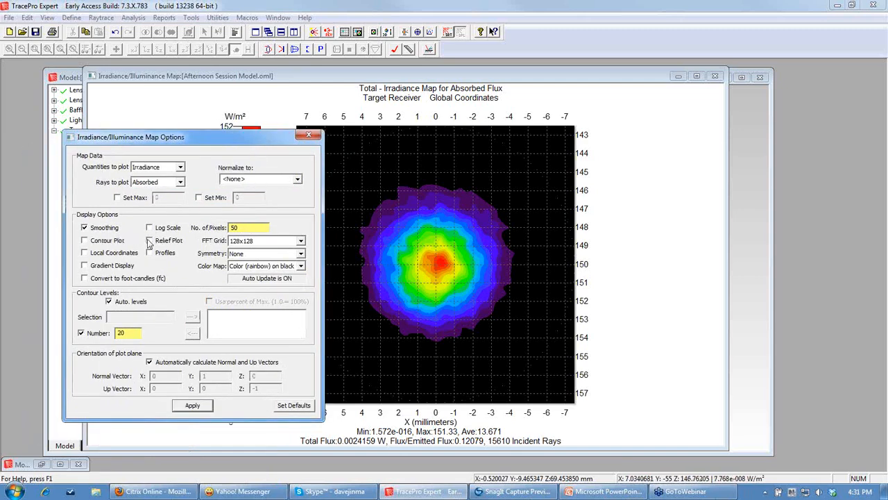
click(85, 241)
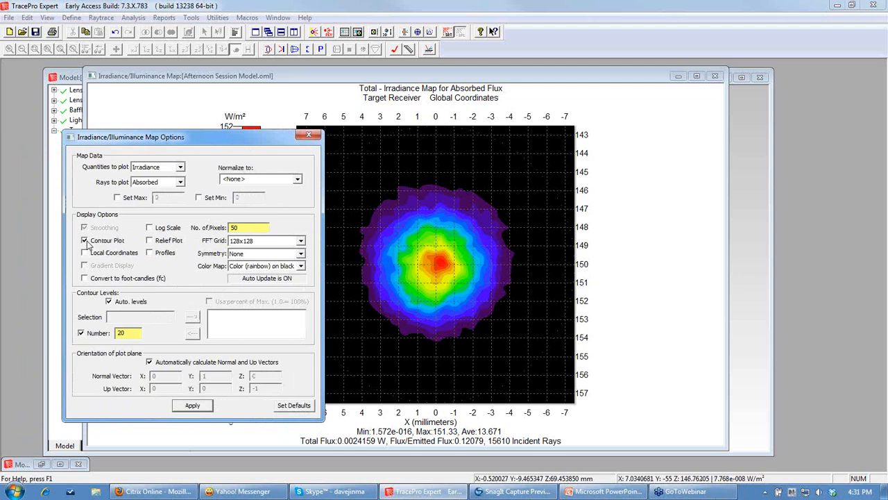
click(196, 405)
click(84, 240)
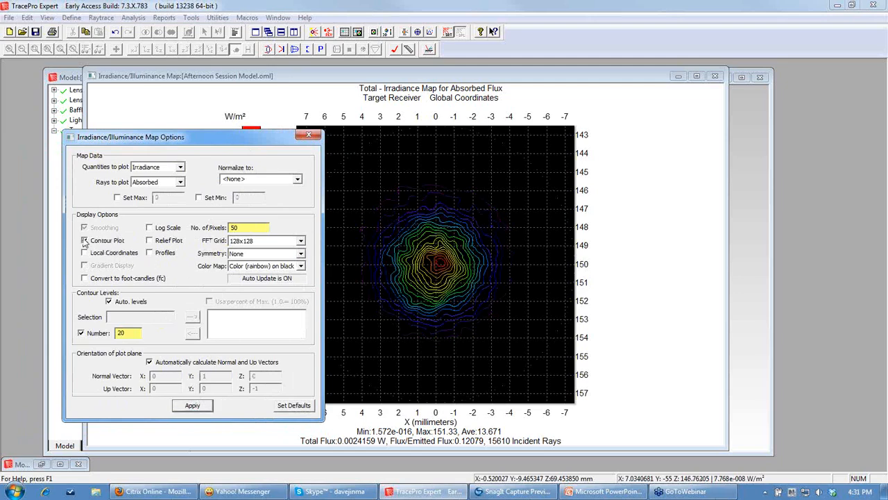
click(194, 405)
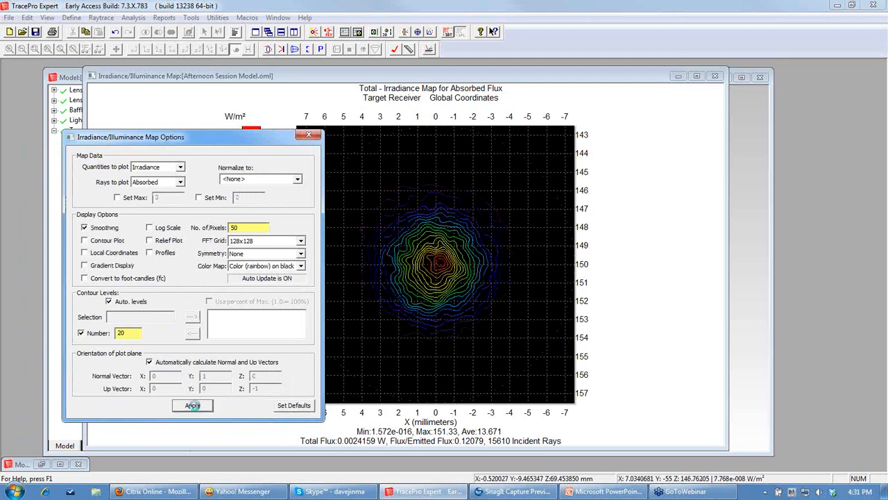
Show the irradiance map as a relief plot, switch to profiles instead, and examine the horizontal and vertical cross-sections through the spot's center.
click(150, 240)
click(208, 405)
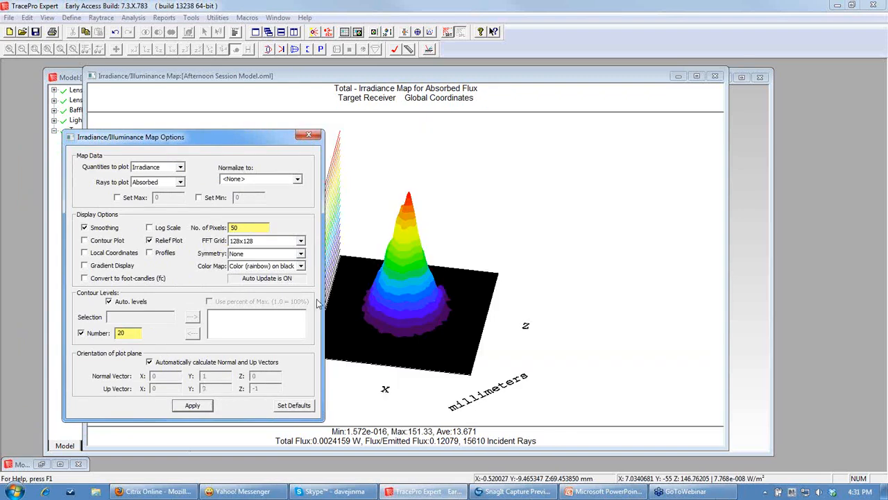
click(150, 253)
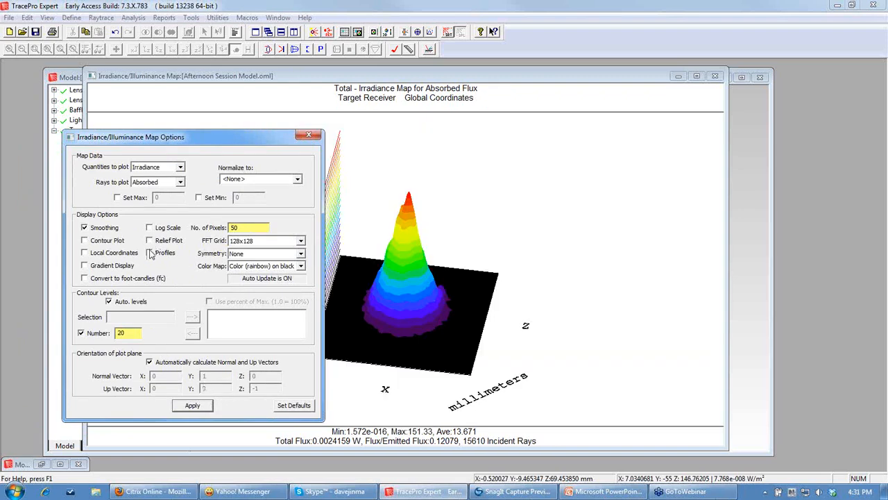
click(198, 409)
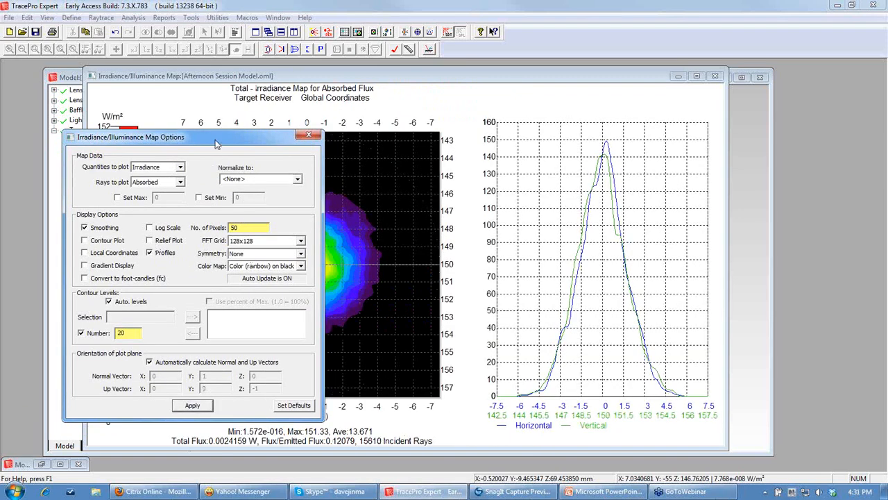
drag(217, 138, 95, 301)
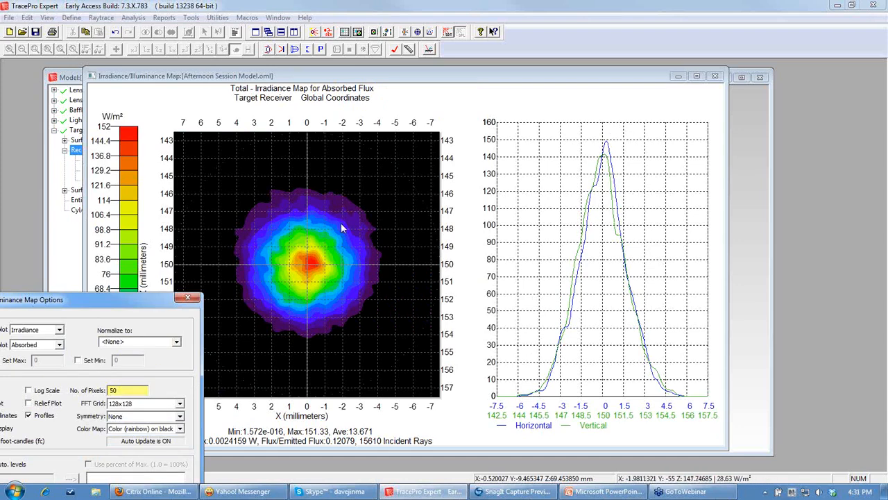
mouse_move(308, 270)
mouse_down()
mouse_move(347, 238)
mouse_move(406, 268)
mouse_move(317, 234)
mouse_move(302, 276)
mouse_move(338, 259)
mouse_move(264, 264)
mouse_move(272, 237)
mouse_move(308, 267)
mouse_up()
Turn off the profiles, plot the map in True Color, and uncover the plot to examine the spot's color.
drag(131, 302, 335, 97)
click(232, 212)
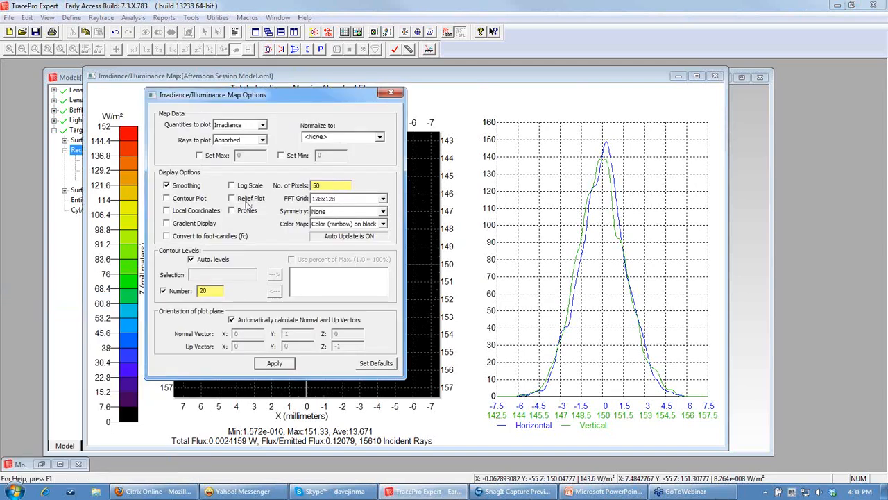
click(262, 125)
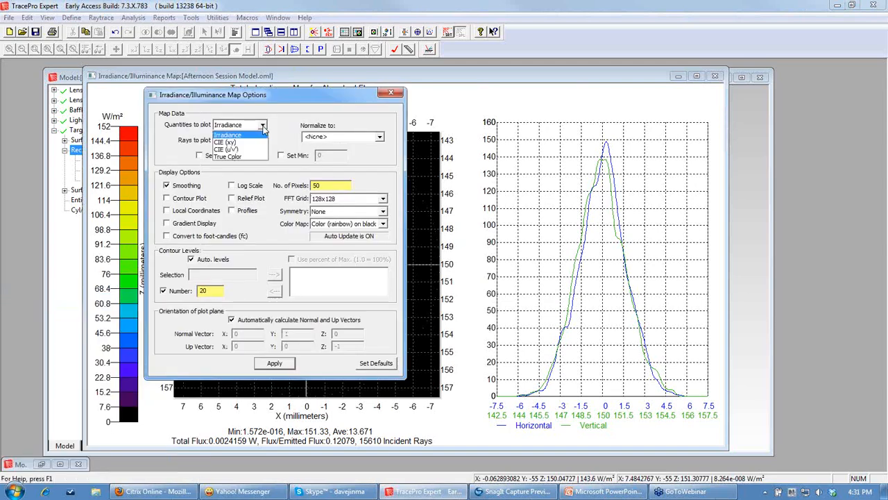
click(229, 156)
click(275, 363)
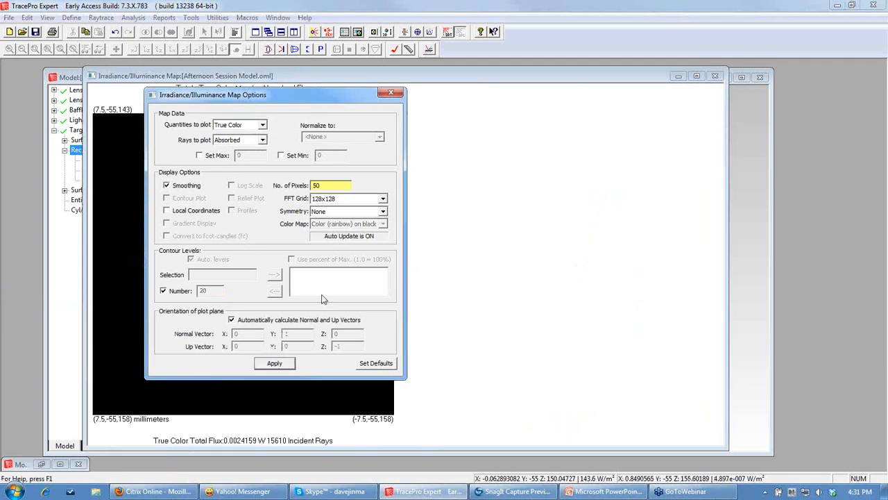
drag(308, 95, 590, 177)
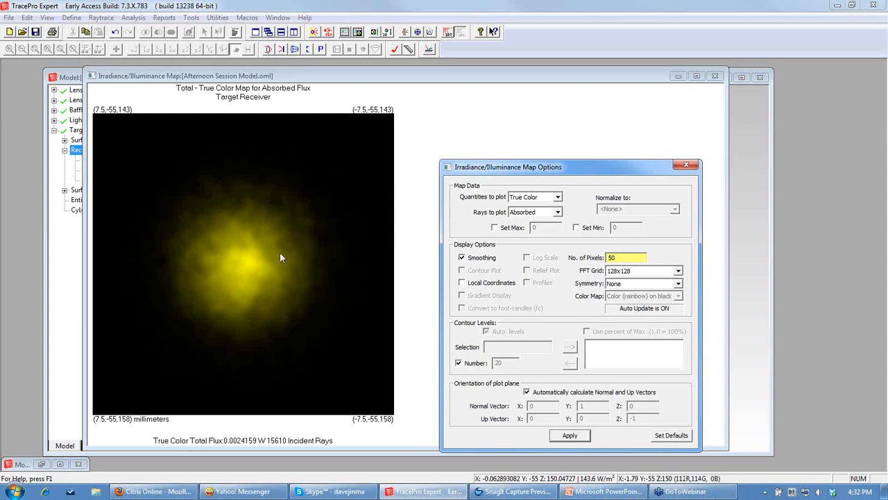
Set the plotted quantity back to Irradiance and apply it to the map.
click(557, 196)
click(531, 206)
click(580, 434)
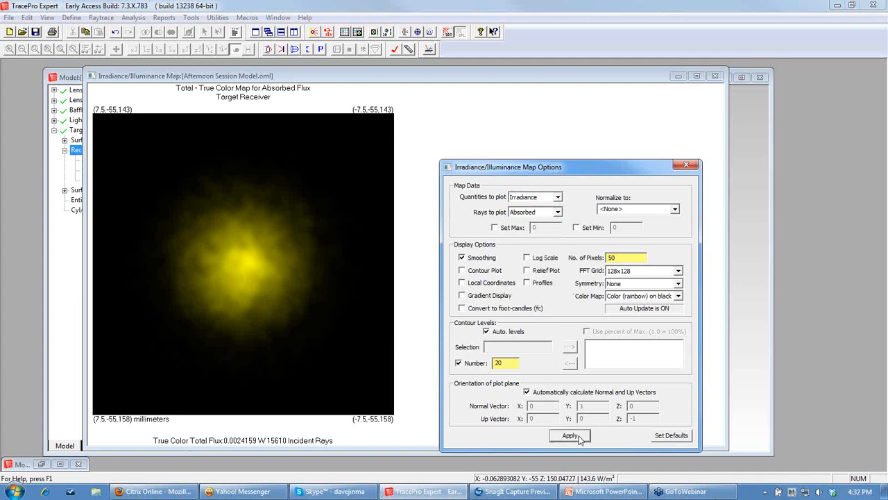
Close the map options and the irradiance map, and hide the traced rays in the model.
click(686, 165)
click(717, 77)
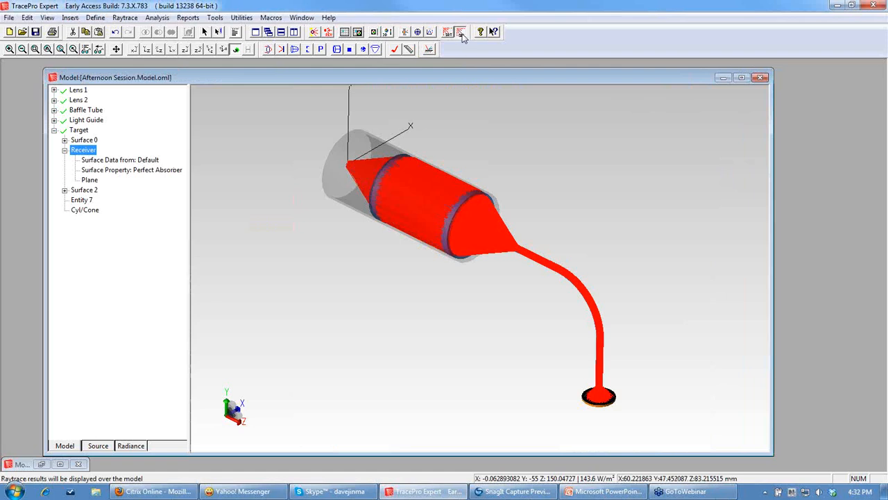
click(461, 33)
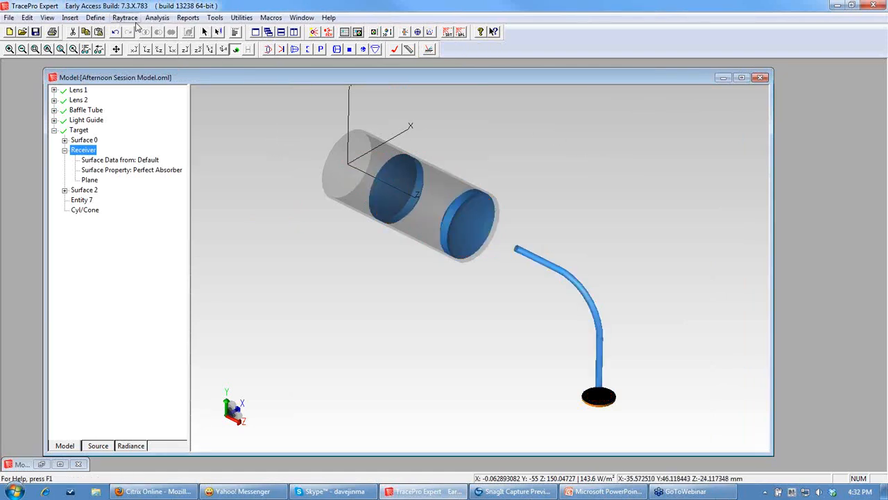
Display the 3D irradiance on the model and zoom in on the Target's receiver surface.
click(158, 19)
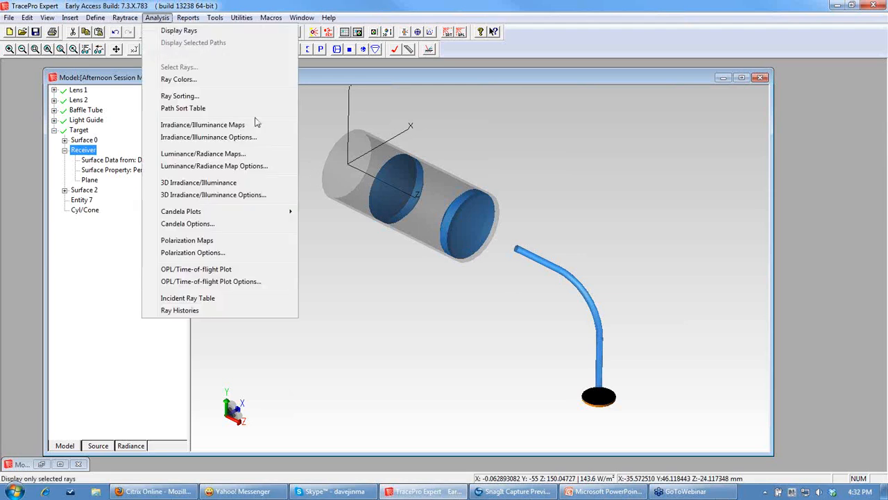
click(233, 184)
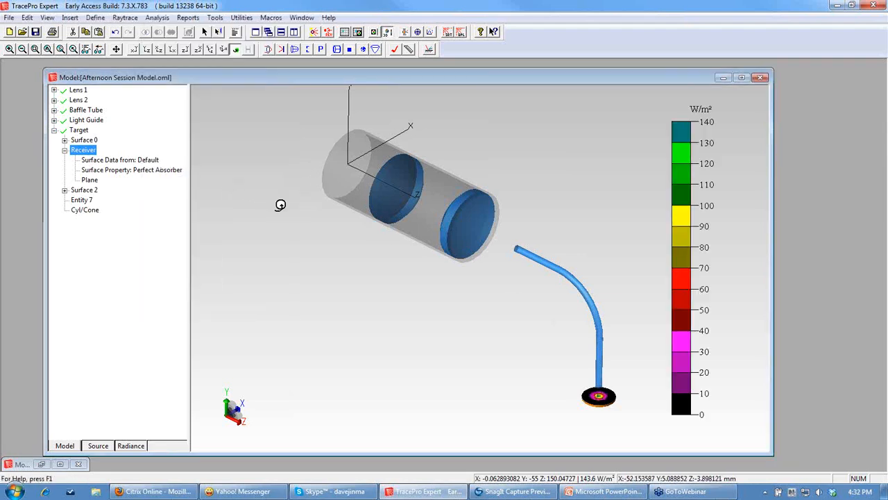
drag(558, 373, 630, 415)
drag(436, 211, 554, 306)
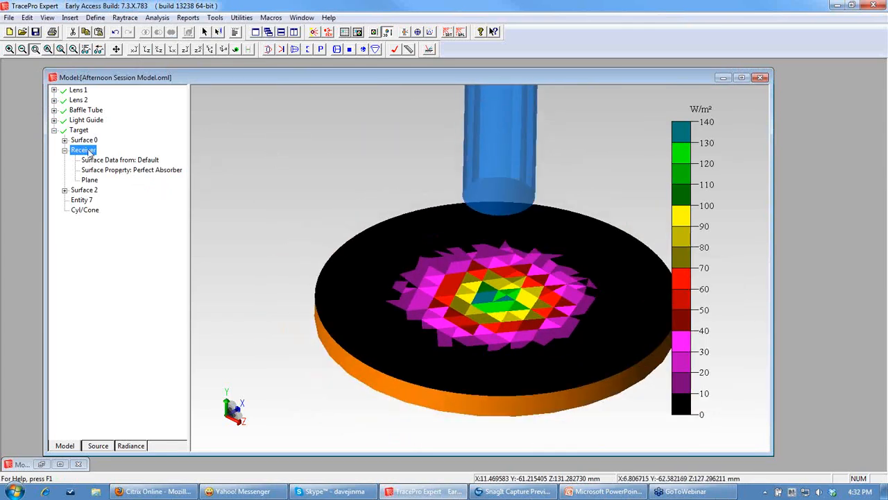
Enable smoothing and set 151 pixels for the 3D irradiance map, apply it, and close the options.
right_click(317, 173)
click(372, 191)
drag(438, 142, 320, 115)
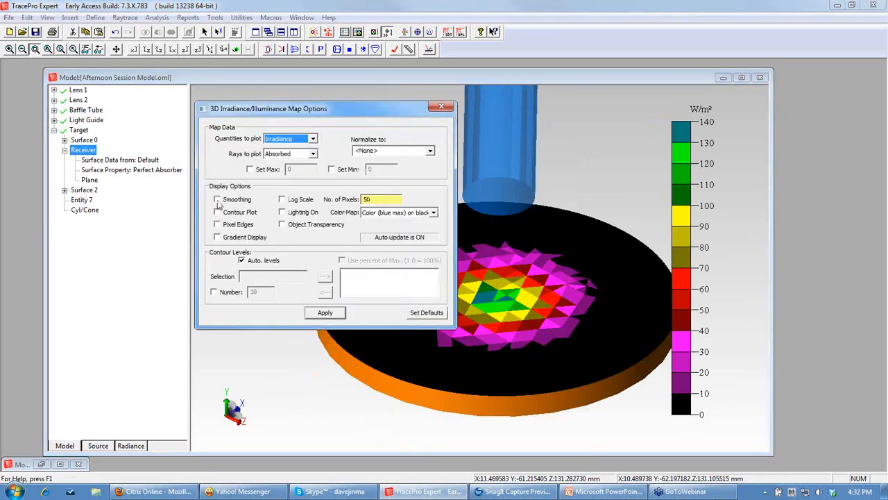
click(218, 199)
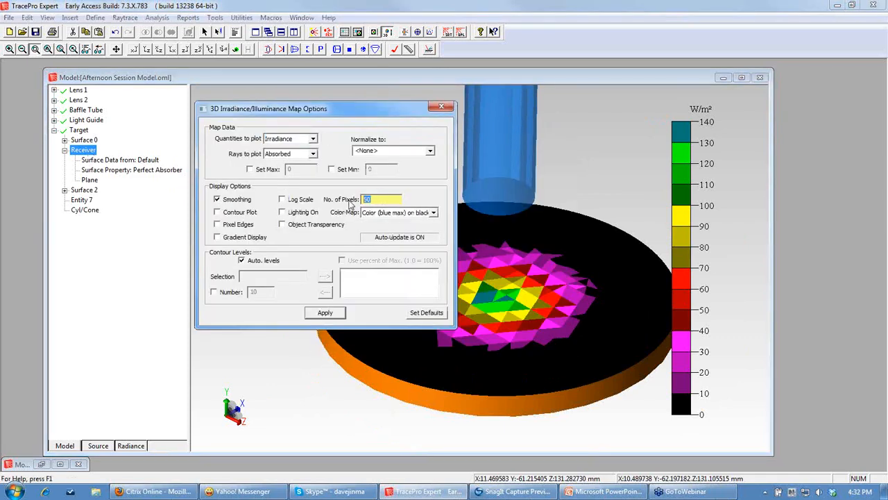
text(151)
click(326, 313)
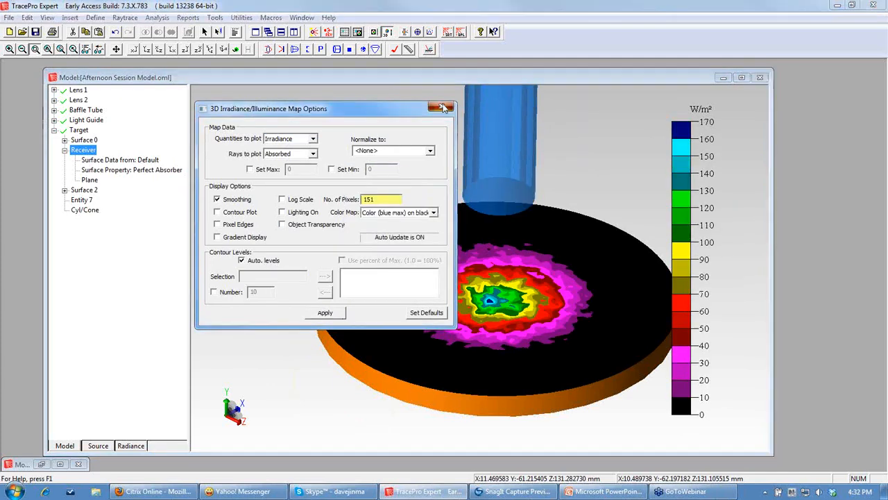
click(442, 109)
Examine the 3D irradiance spot on the receiver from different distances and angles, and restore the isometric view of the whole model.
click(236, 49)
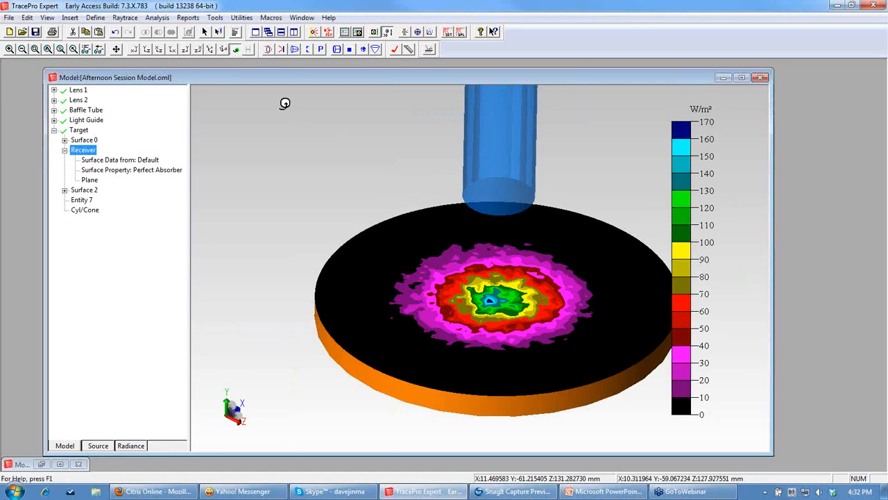
scroll(440, 275, up, 2)
scroll(442, 270, down, 5)
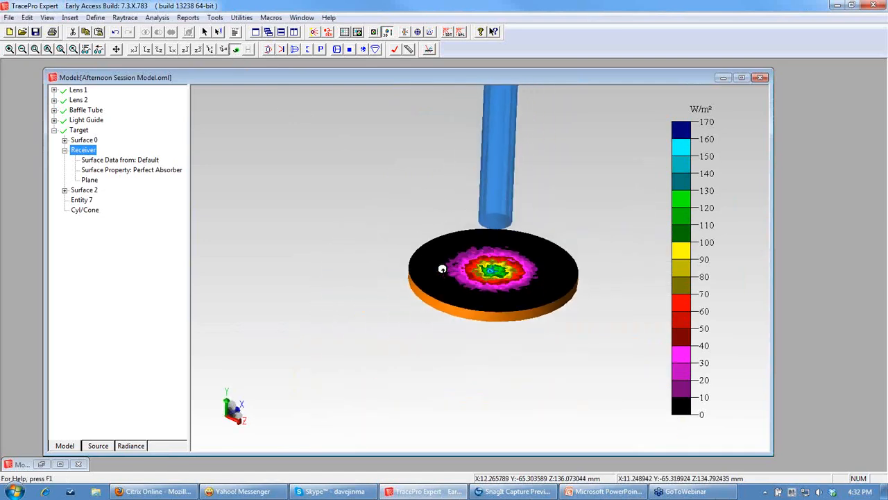
scroll(442, 270, down, 3)
drag(418, 197, 416, 214)
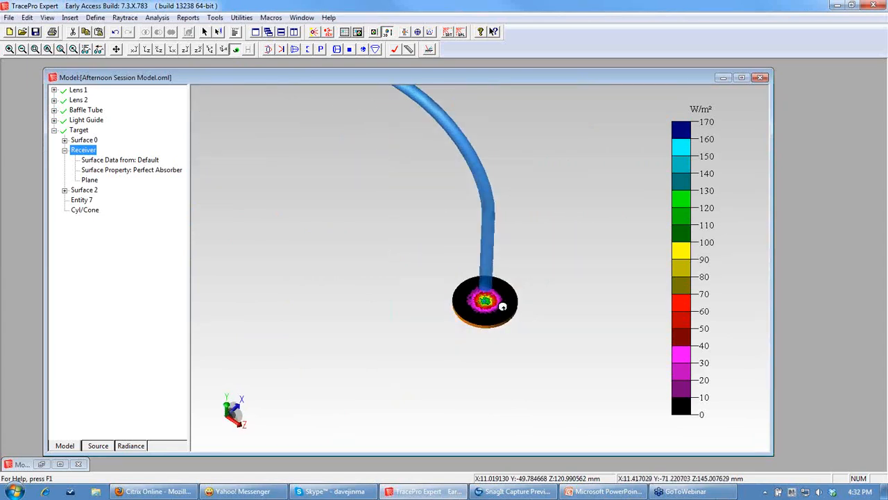
scroll(512, 294, down, 4)
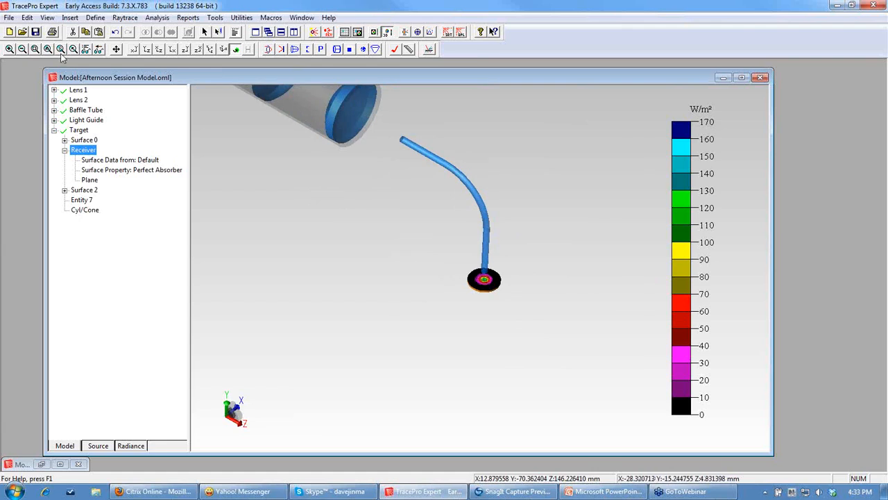
click(198, 50)
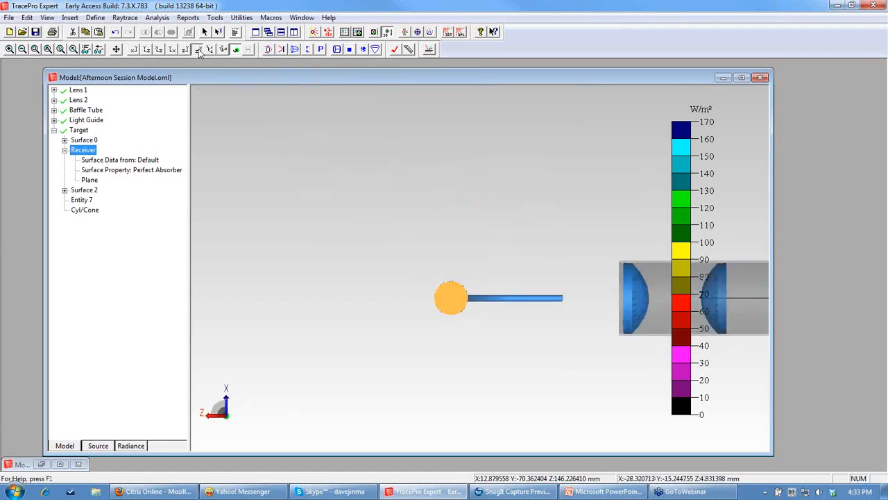
click(206, 50)
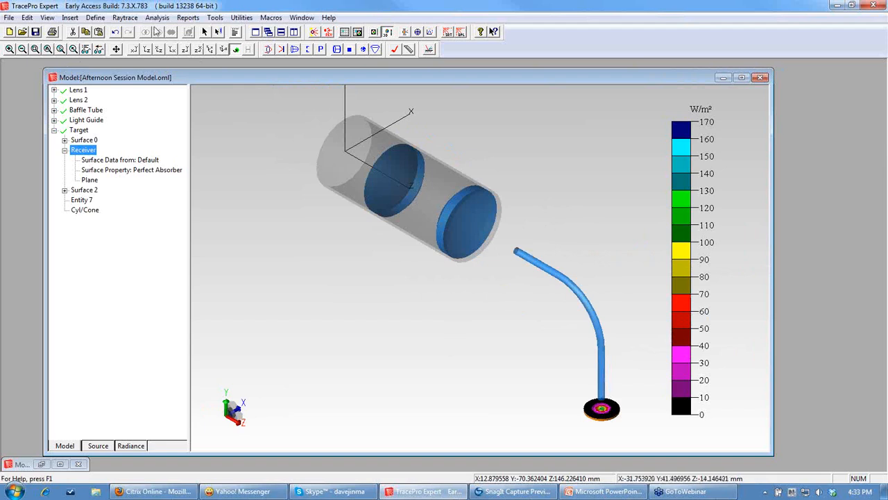
Turn off the 3D irradiance display on the model.
click(124, 18)
mouse_move(157, 17)
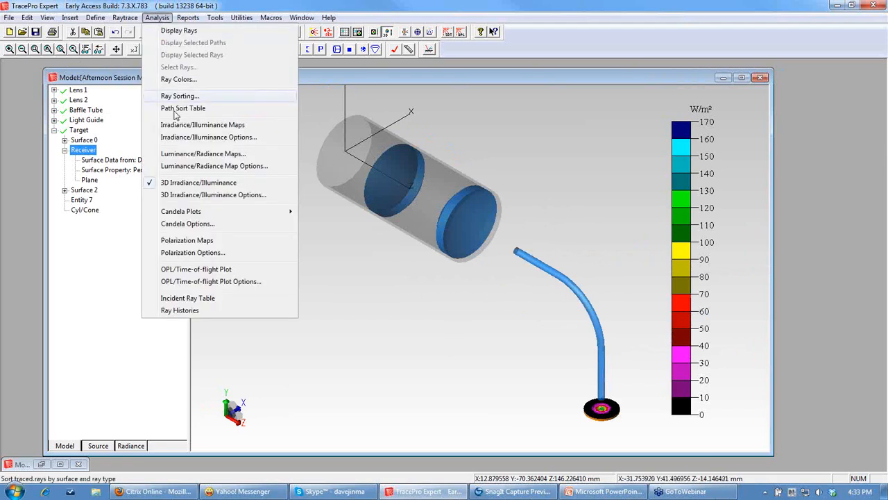
click(198, 183)
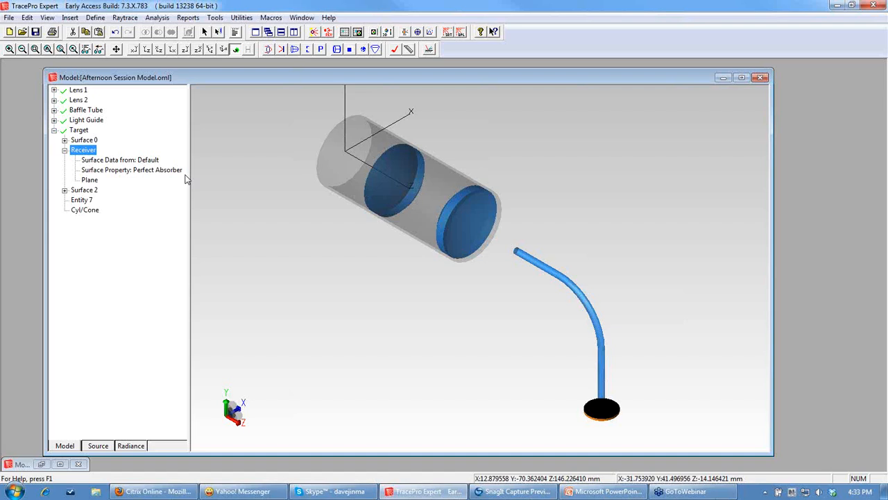
Plot the rectangular candela distribution, and make its window taller and place it beside the model tree.
click(158, 19)
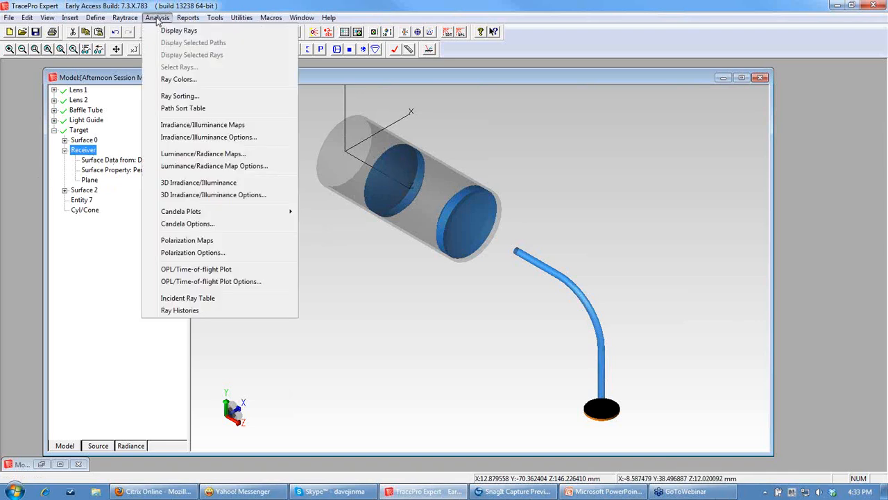
mouse_move(203, 215)
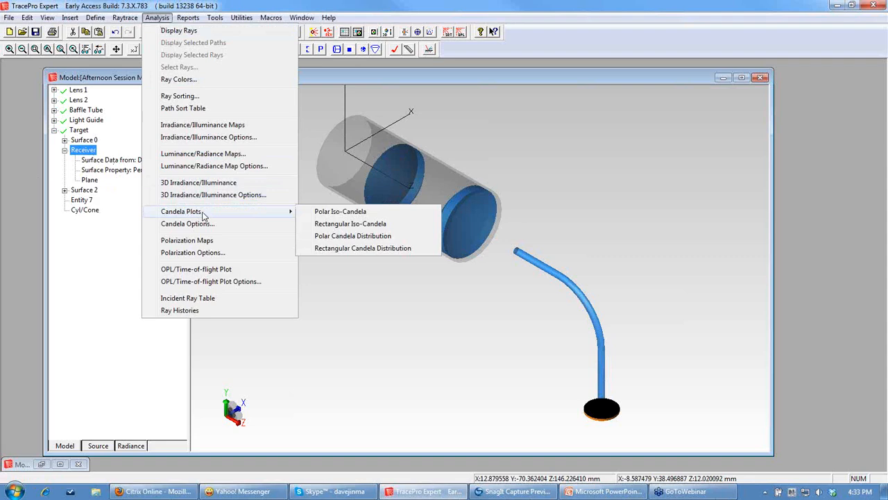
click(359, 248)
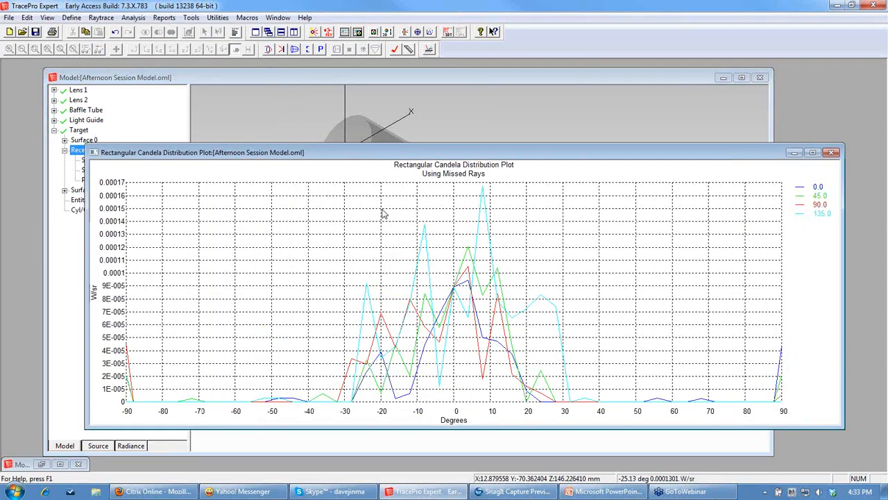
drag(389, 208, 395, 95)
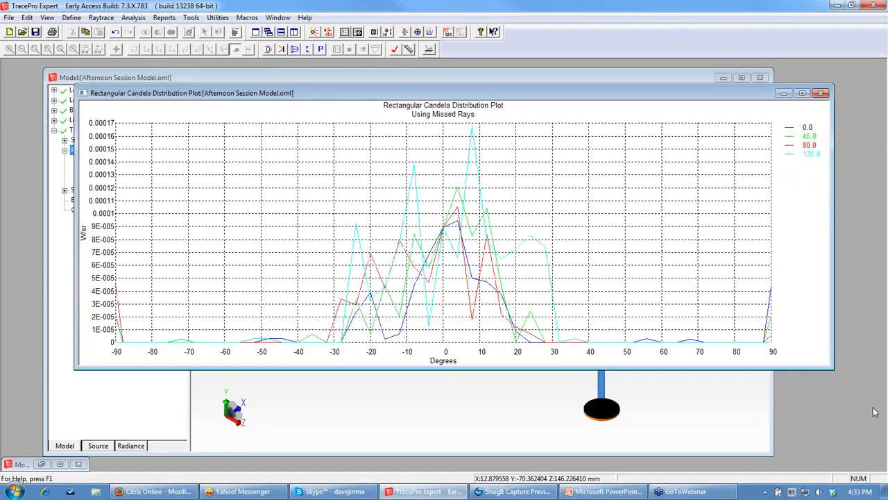
drag(743, 429, 683, 467)
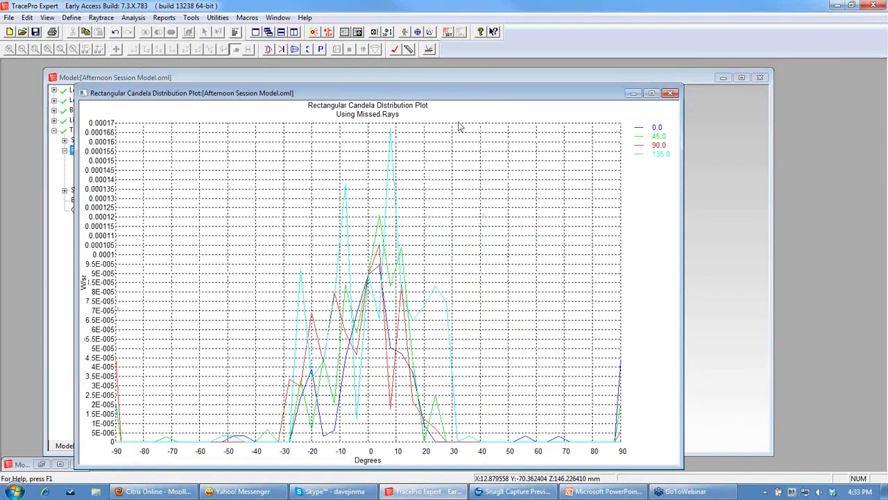
drag(472, 93, 506, 78)
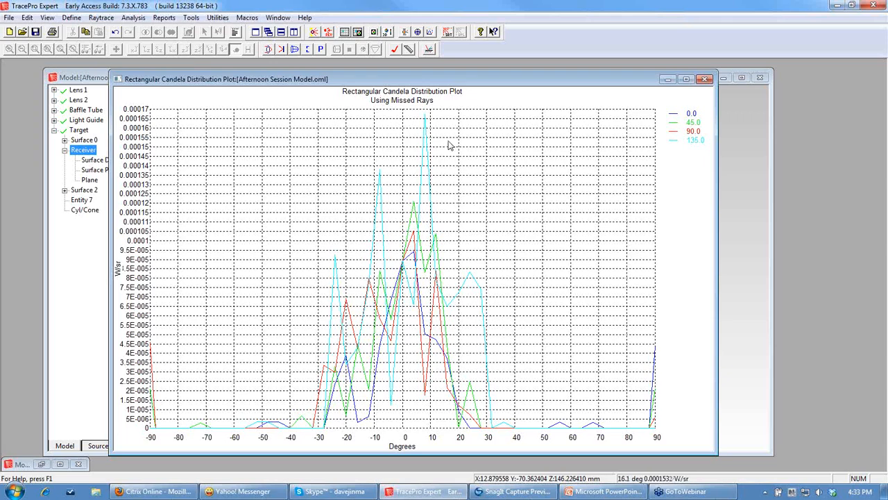
Set the candela normal vector to 0, -1, 0 and up vector to 1, 0, 0, use incident rays from the selected surface, and apply.
right_click(321, 192)
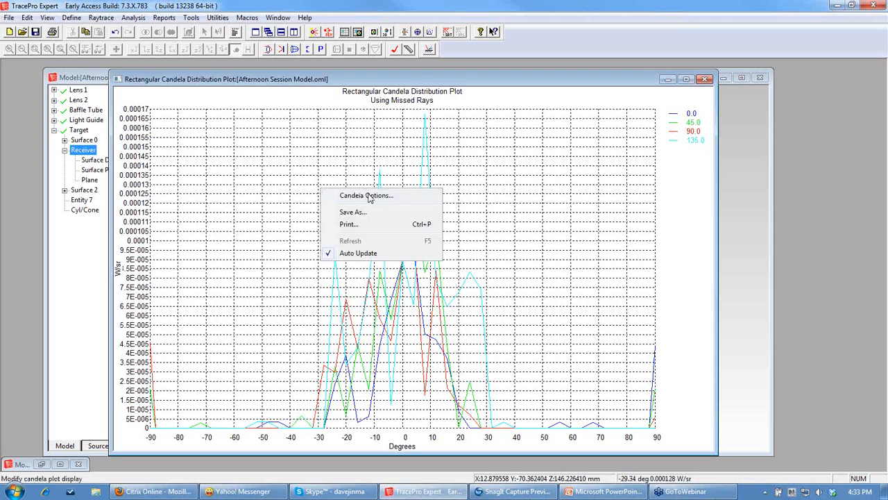
click(370, 197)
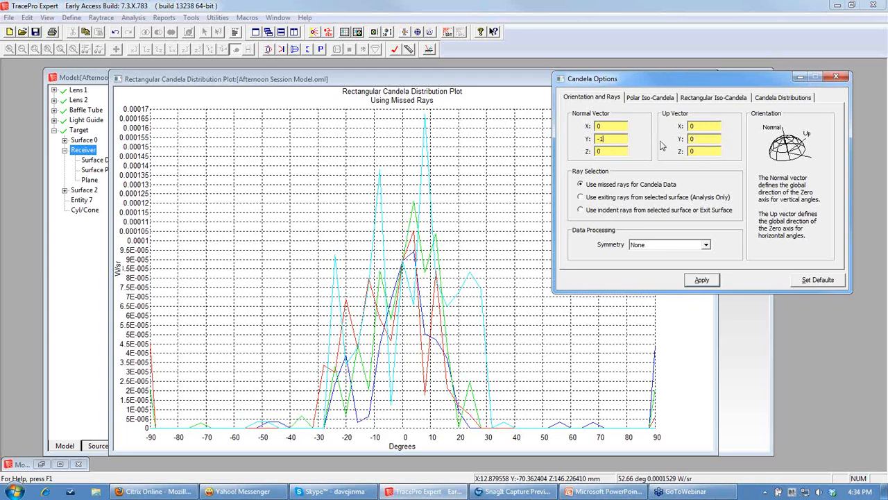
double_click(691, 127)
click(581, 212)
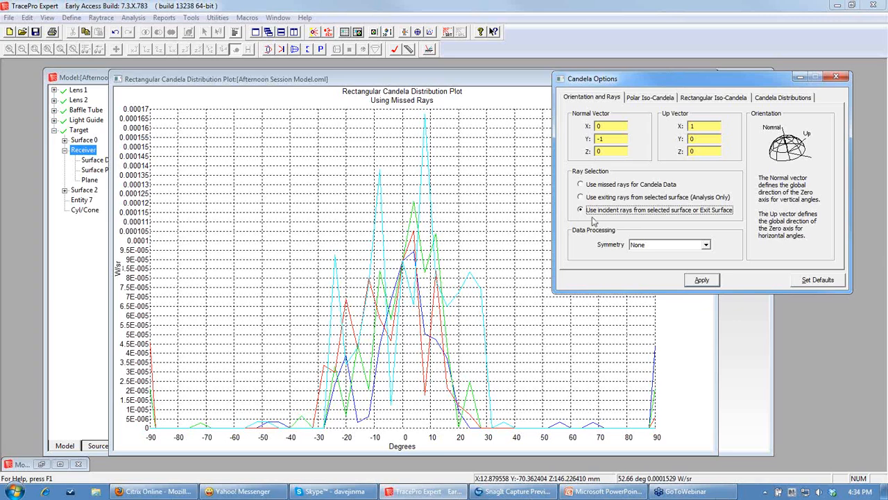
click(705, 280)
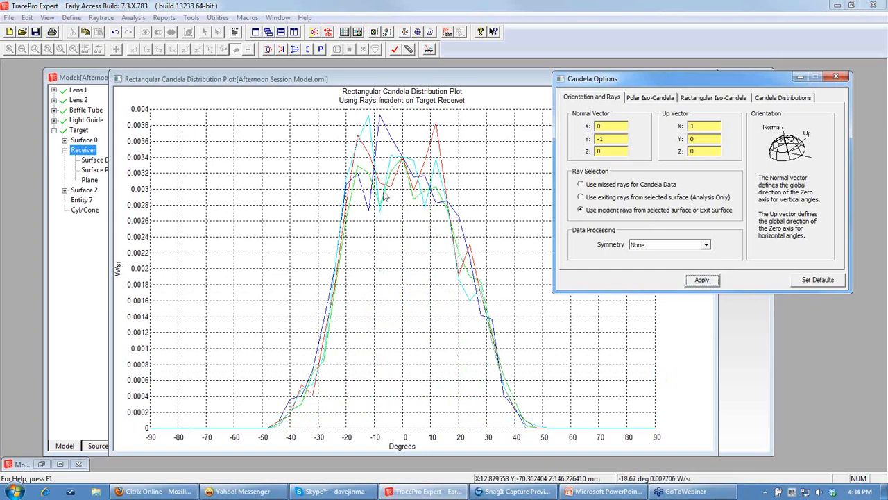
Apply smoothing with factor 90 and 2 horizontal angles to the candela distribution, close the options, and narrow the plot window.
drag(676, 80, 717, 166)
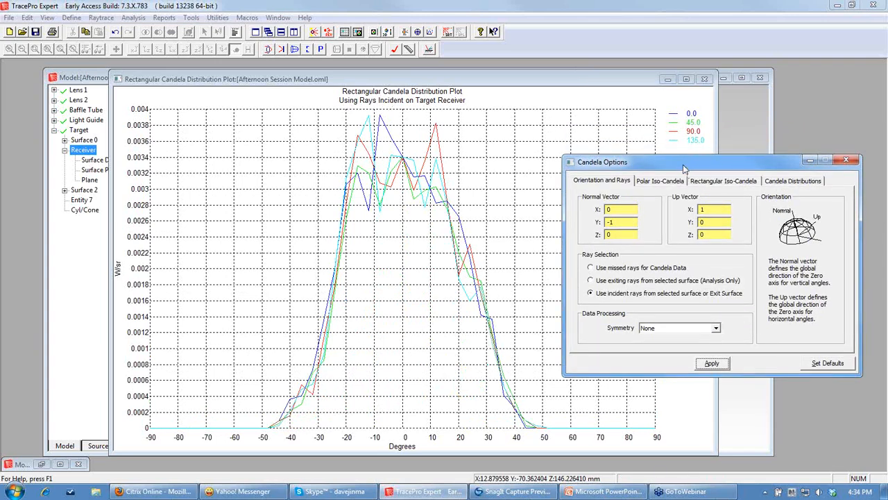
drag(683, 168, 669, 146)
click(763, 160)
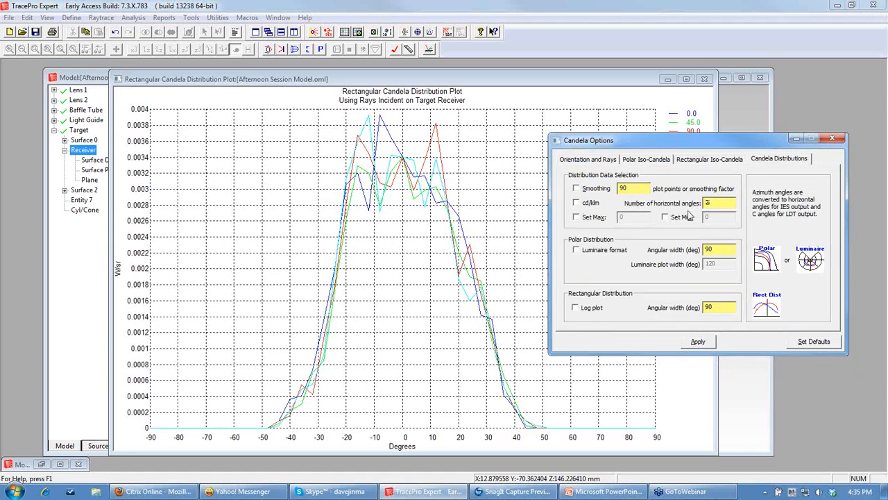
click(576, 188)
double_click(629, 189)
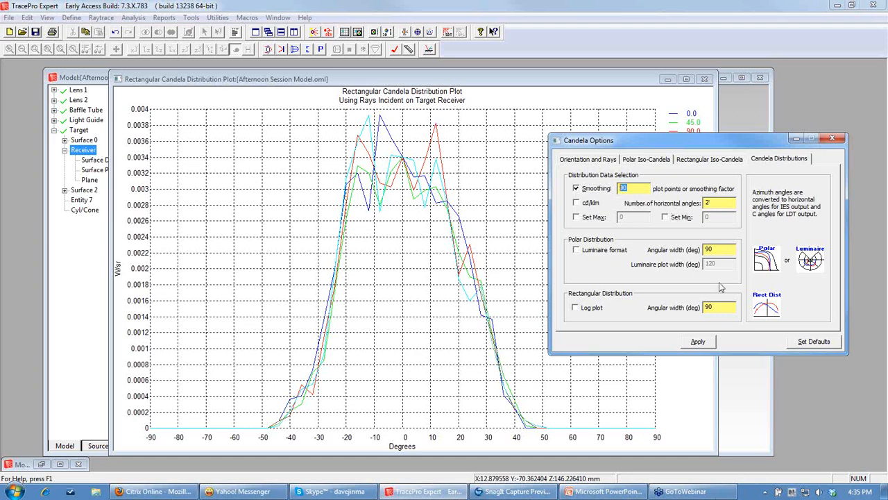
click(708, 344)
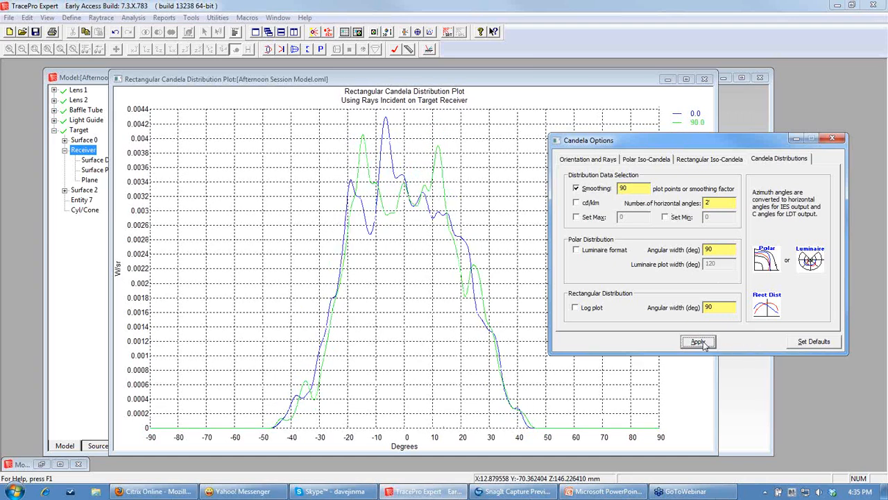
click(839, 140)
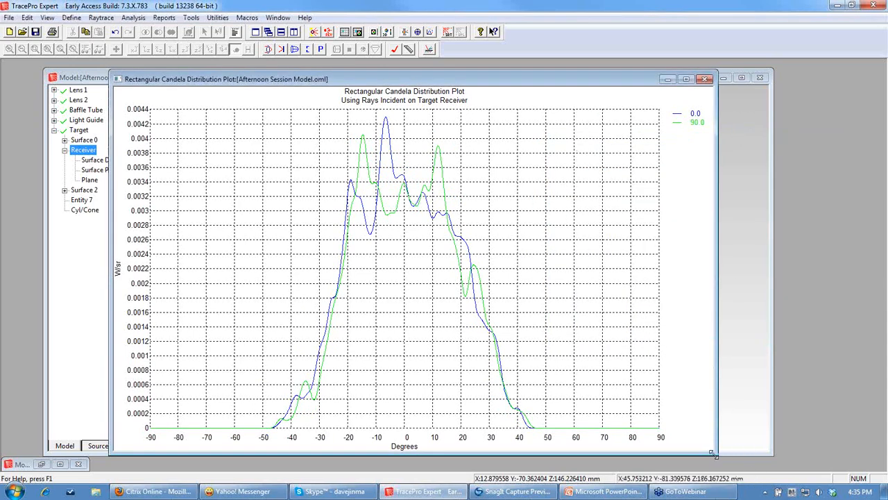
drag(711, 453, 616, 465)
drag(472, 78, 518, 72)
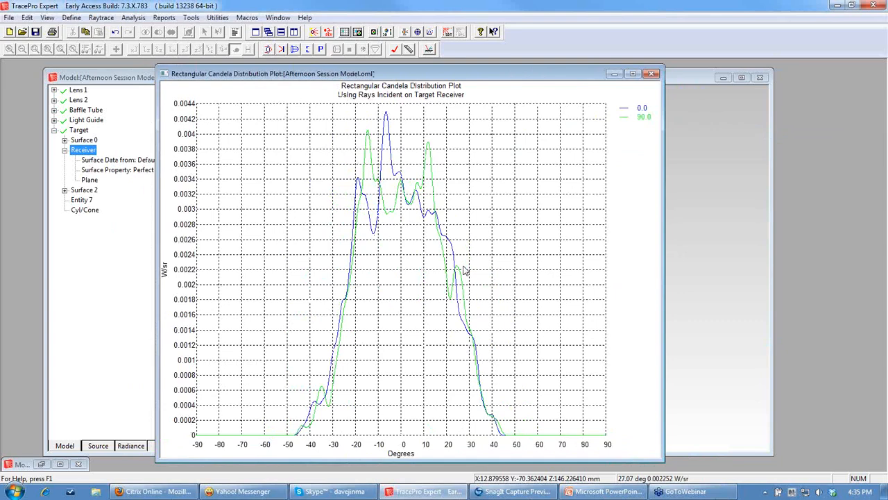
Return to the model window and open the irradiance map for the Target's receiver.
click(160, 20)
mouse_move(141, 20)
click(106, 77)
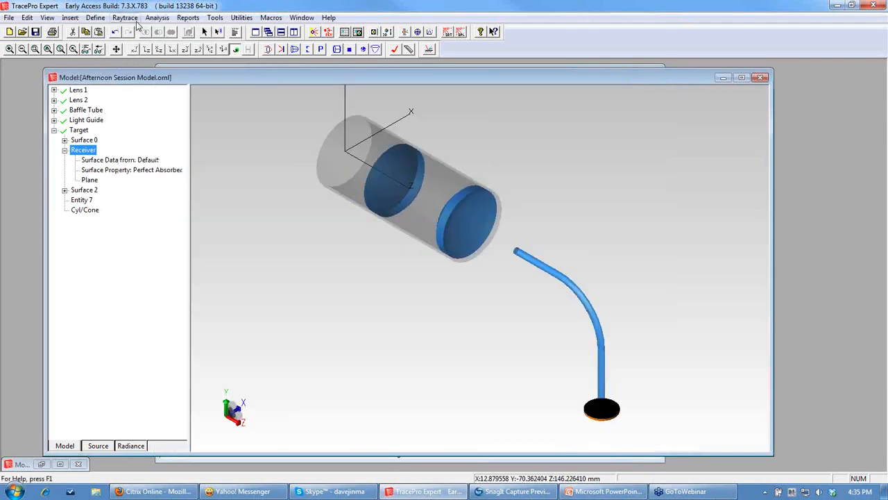
click(157, 17)
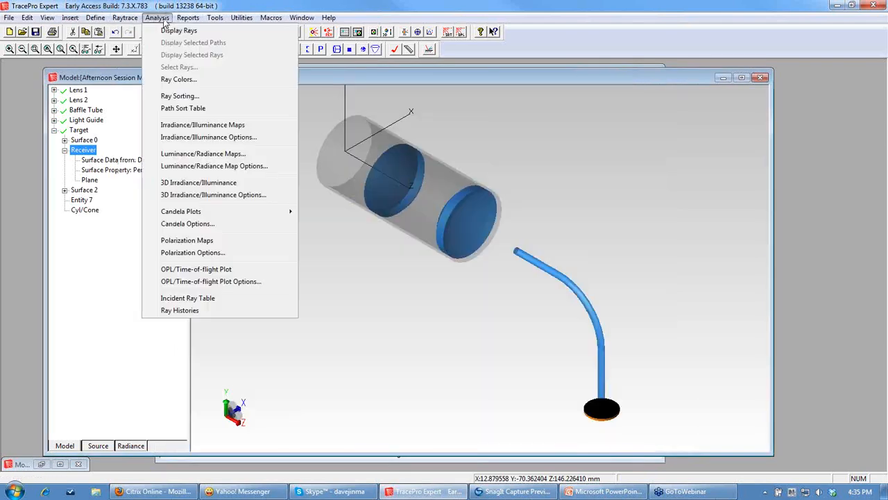
click(198, 125)
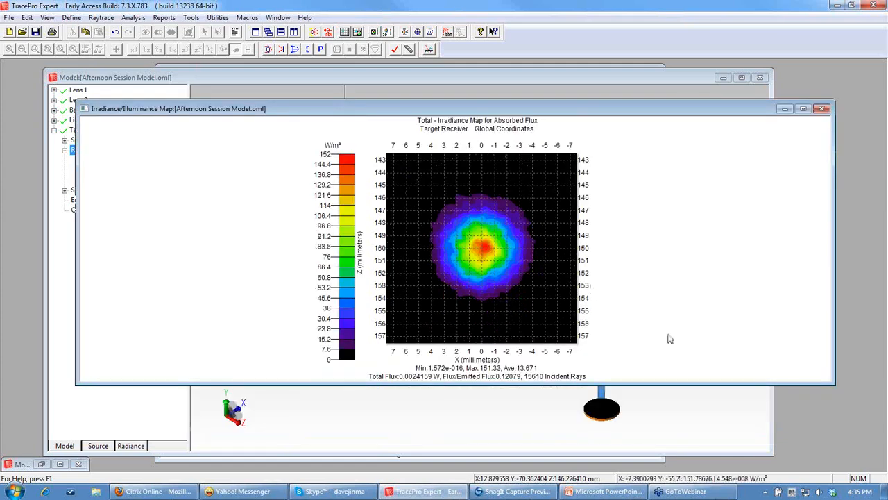
Enlarge the Target receiver's irradiance map and move it clear of the model tree to examine it, and close it.
drag(835, 386, 693, 464)
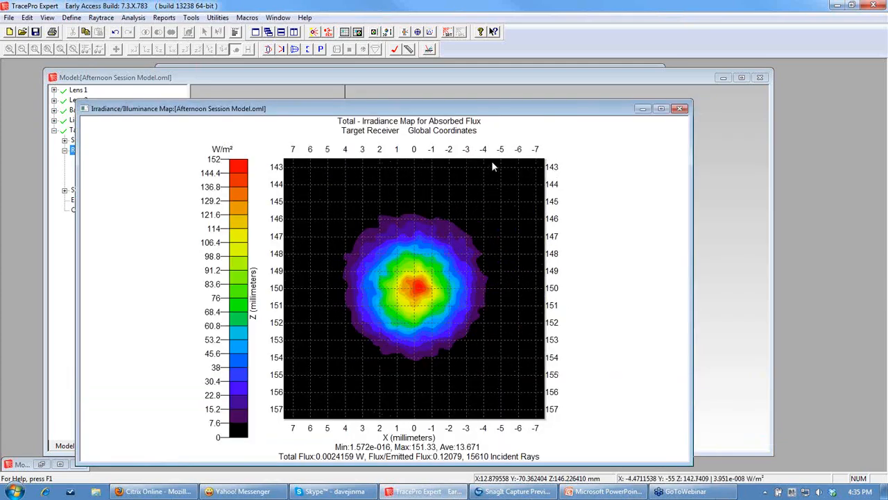
drag(515, 111, 534, 75)
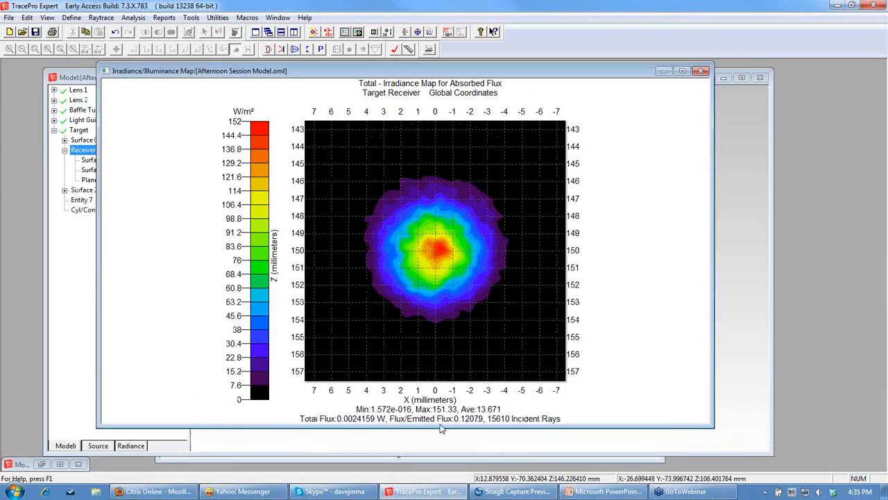
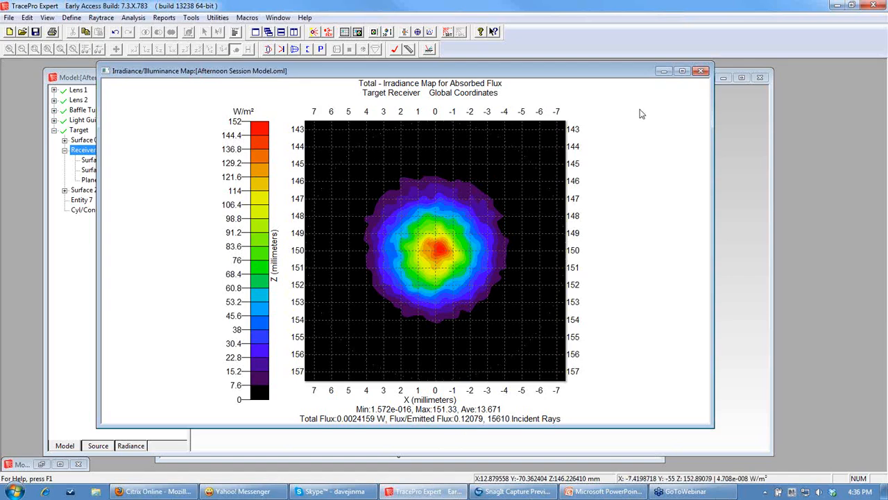
click(702, 72)
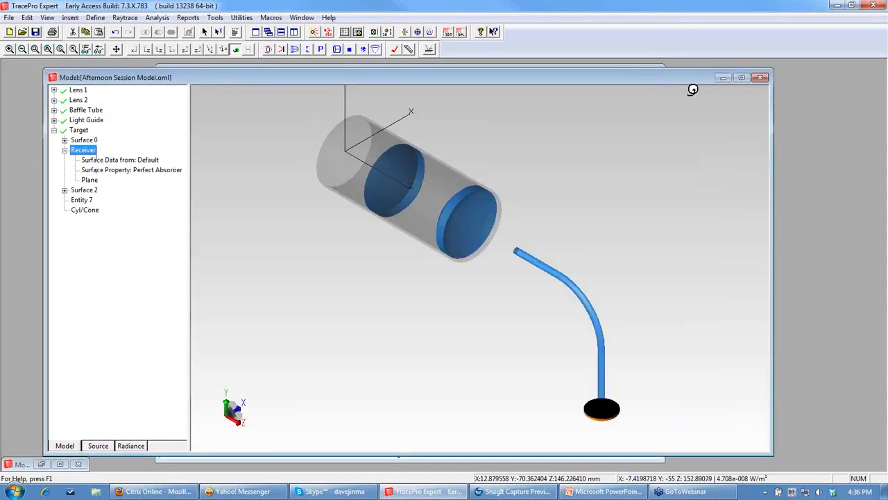
Plot the polar candela distribution for the Target's receiver, and make its window narrower and taller over the rectangular candela plot.
click(574, 459)
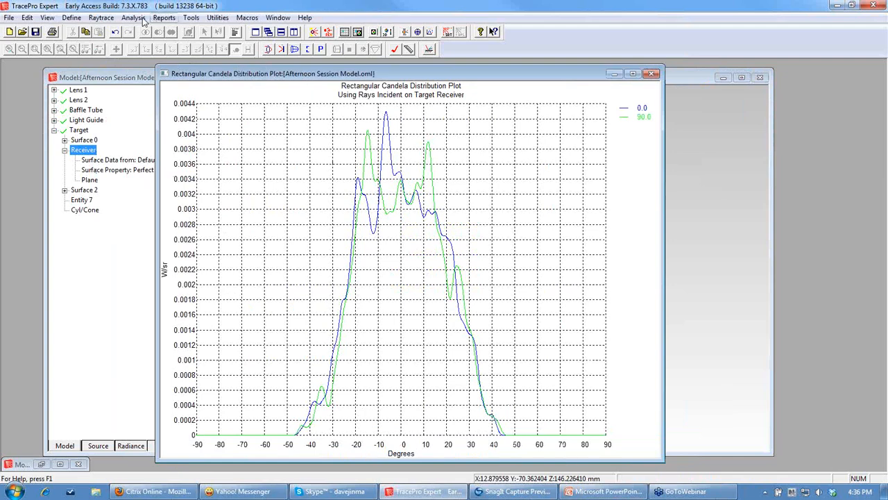
click(134, 18)
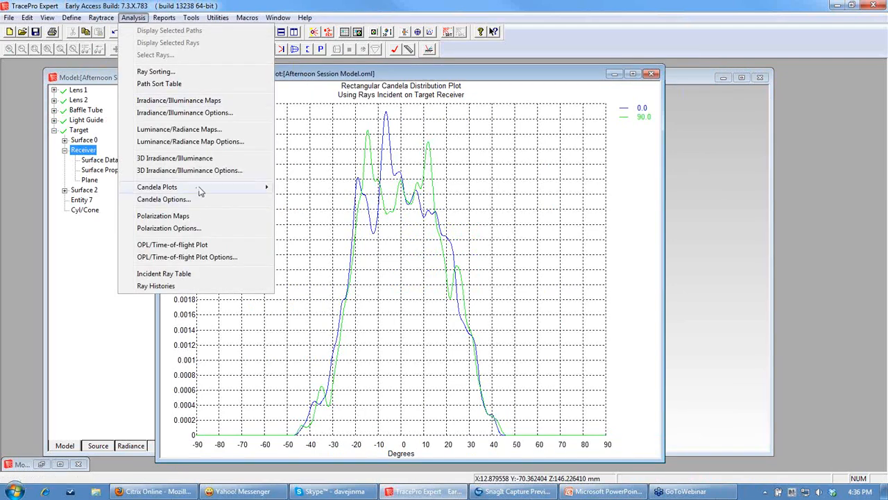
mouse_move(200, 192)
click(371, 213)
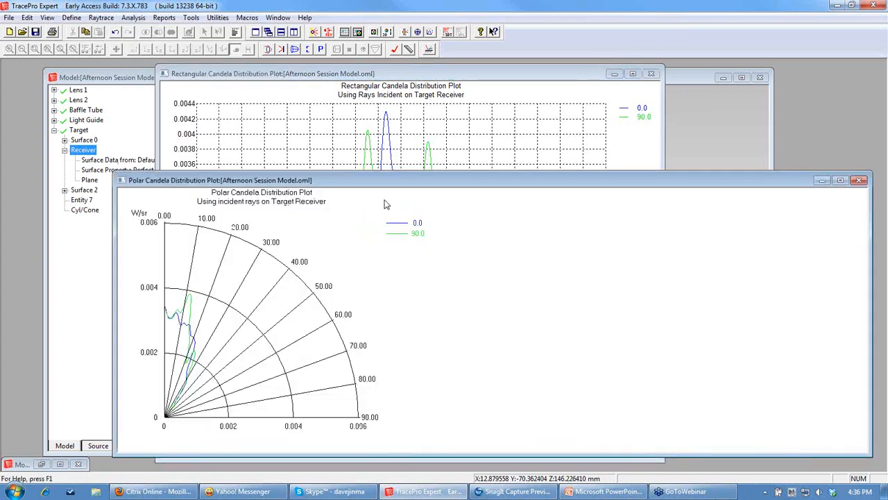
drag(403, 181, 406, 126)
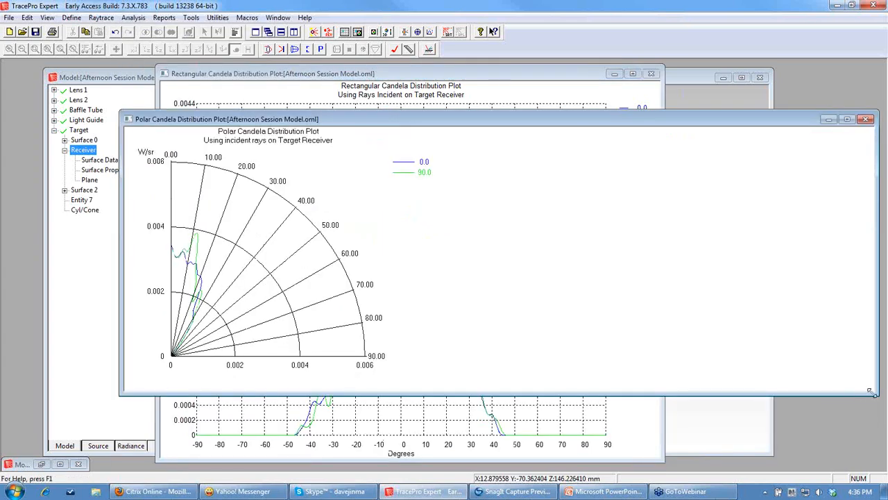
drag(877, 393, 723, 432)
drag(524, 116, 542, 102)
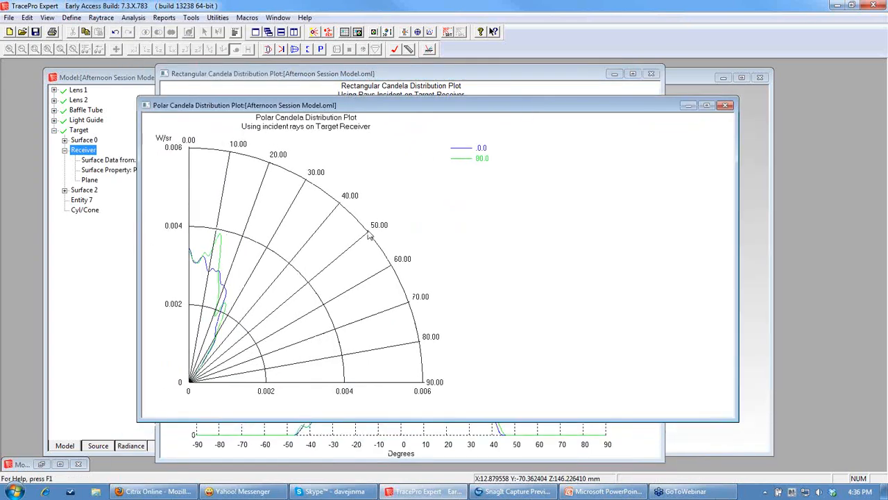
Apply the luminaire format to the polar candela distribution, and close the options and the polar plot.
right_click(465, 197)
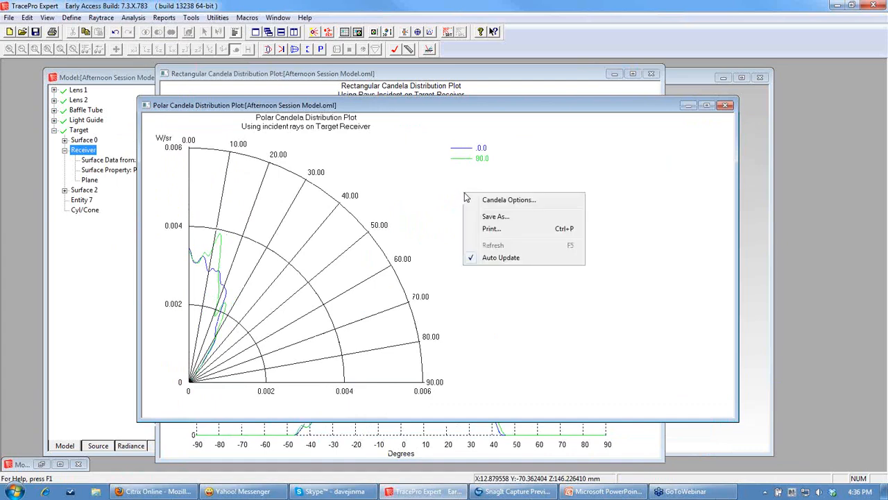
click(529, 201)
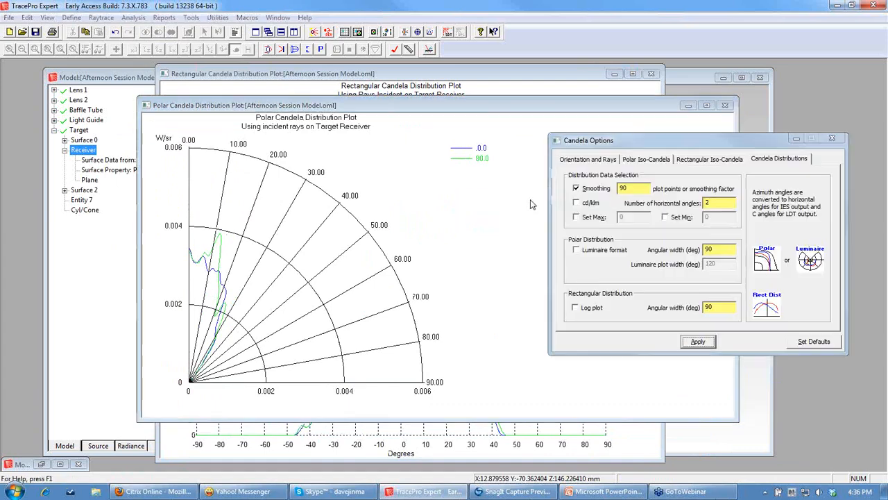
click(575, 250)
click(699, 343)
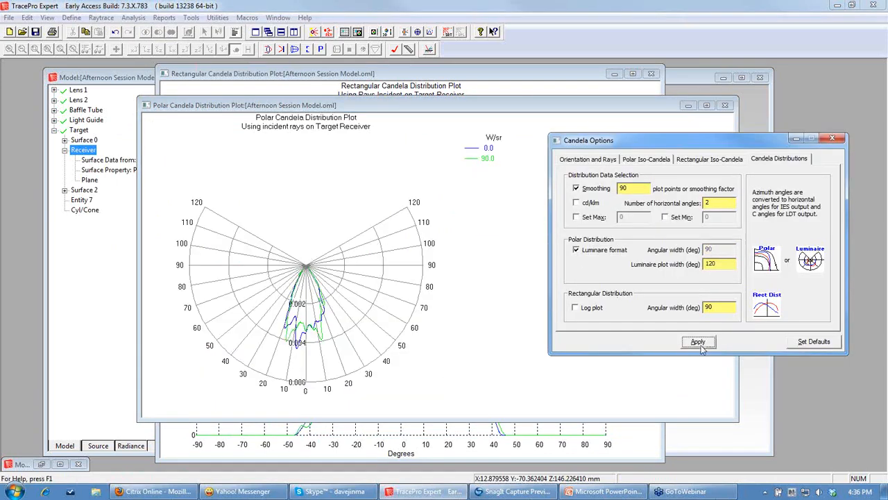
click(833, 138)
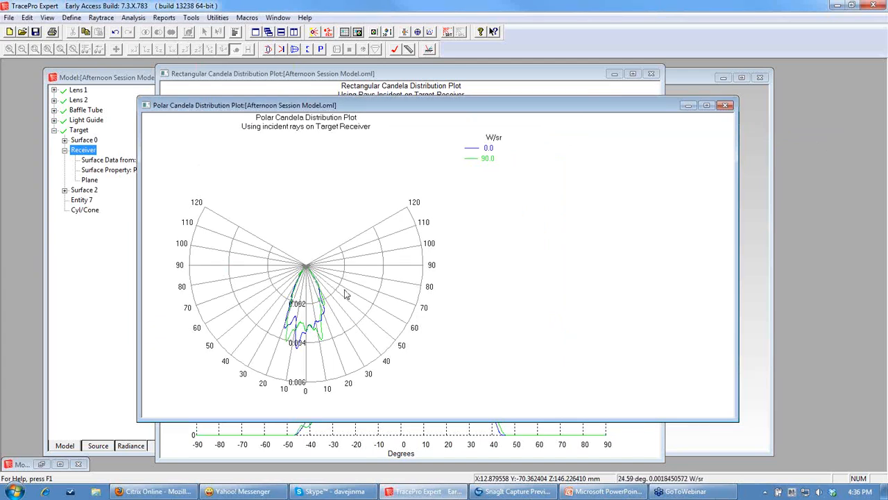
click(725, 106)
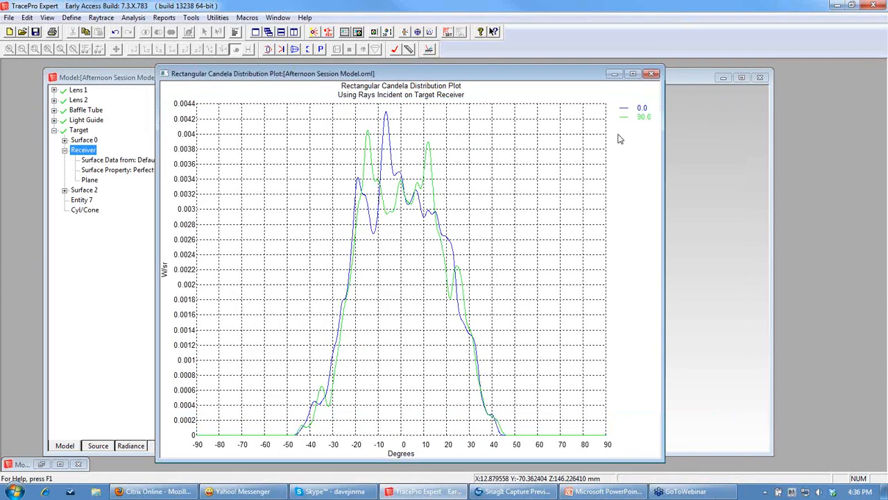
Plot the polar iso-candela for the Target's receiver and move its window over the model tree.
click(132, 18)
mouse_move(174, 187)
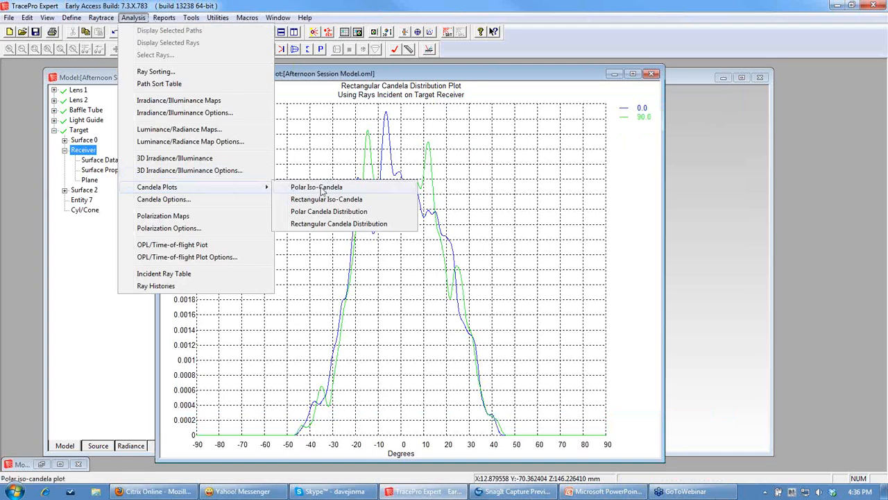
click(321, 188)
drag(234, 138, 172, 112)
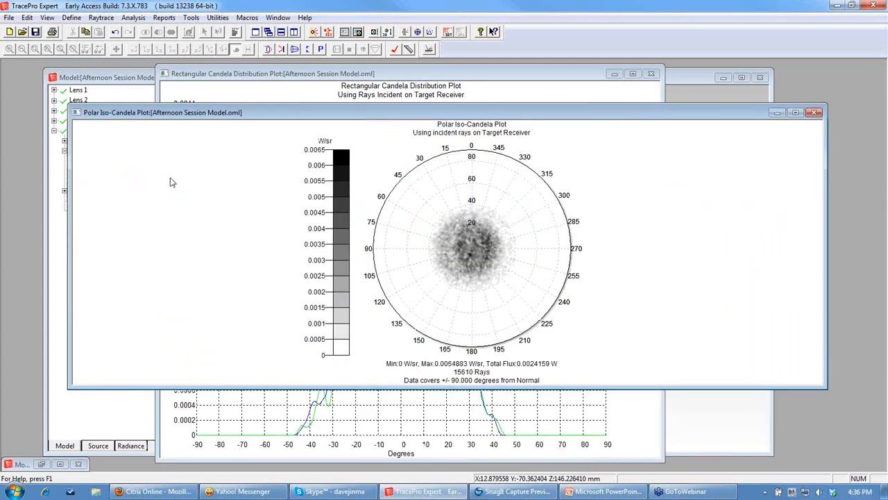
Apply the Color(rainbow) on White color map with 20 levels to the polar iso-candela plot, and make its window narrower and taller.
right_click(173, 182)
click(223, 184)
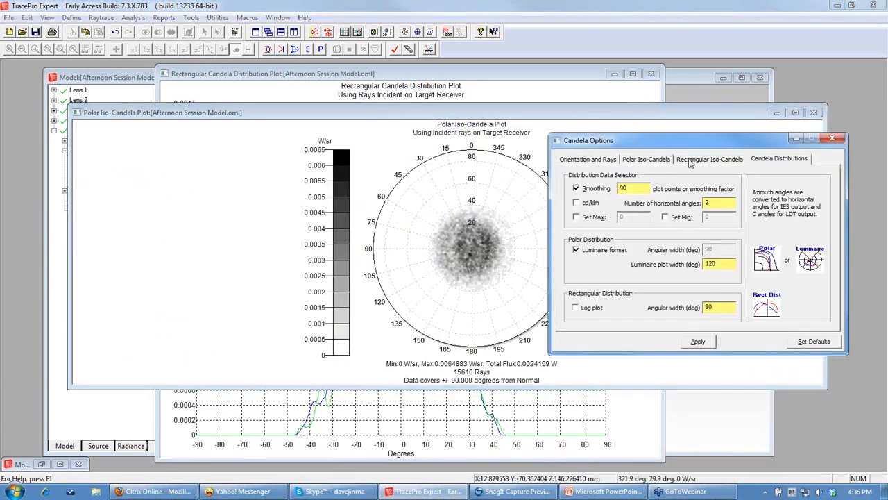
click(660, 164)
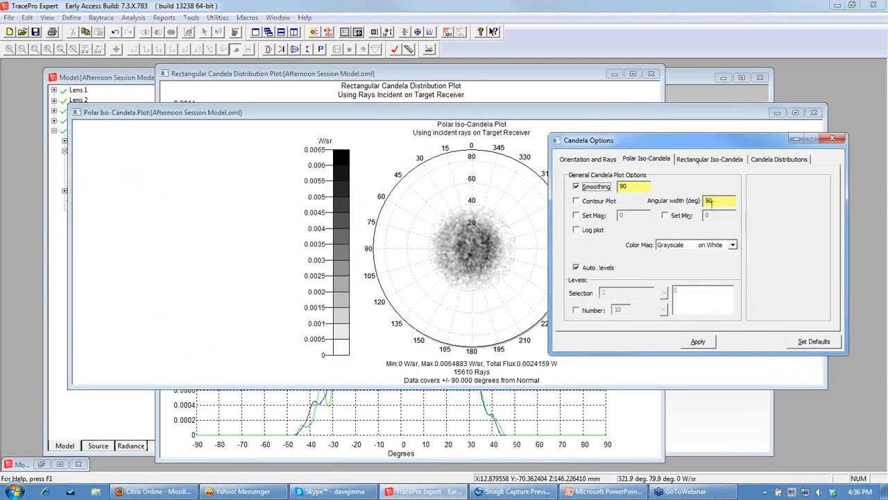
click(732, 245)
click(708, 262)
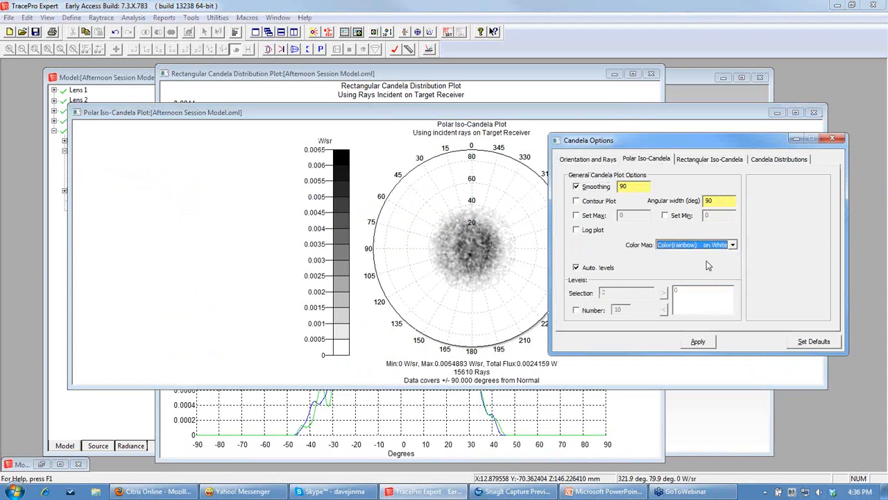
click(576, 311)
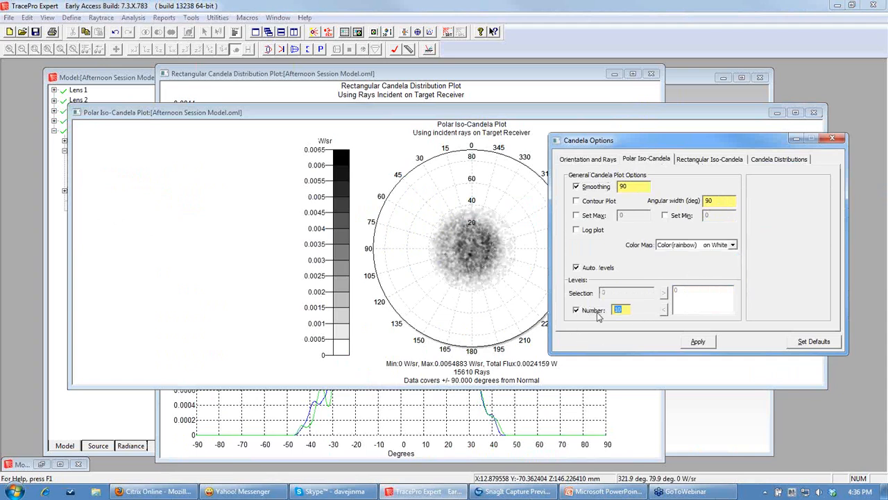
text(20)
click(697, 341)
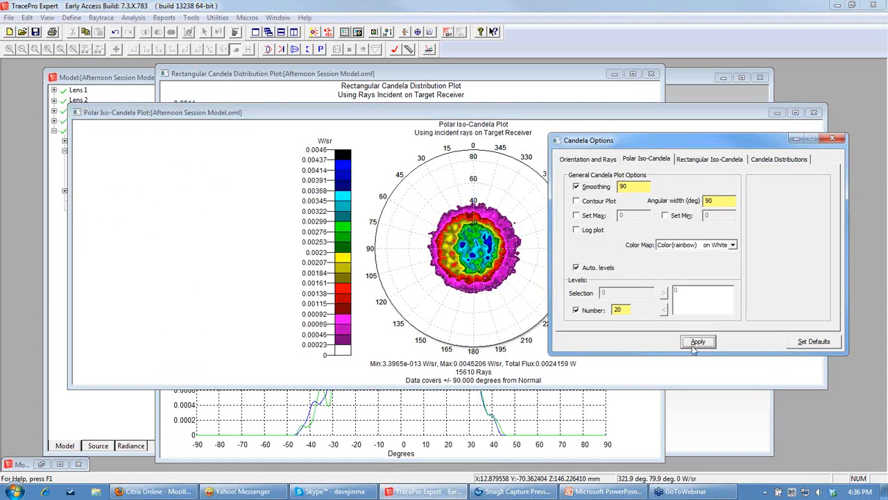
click(837, 141)
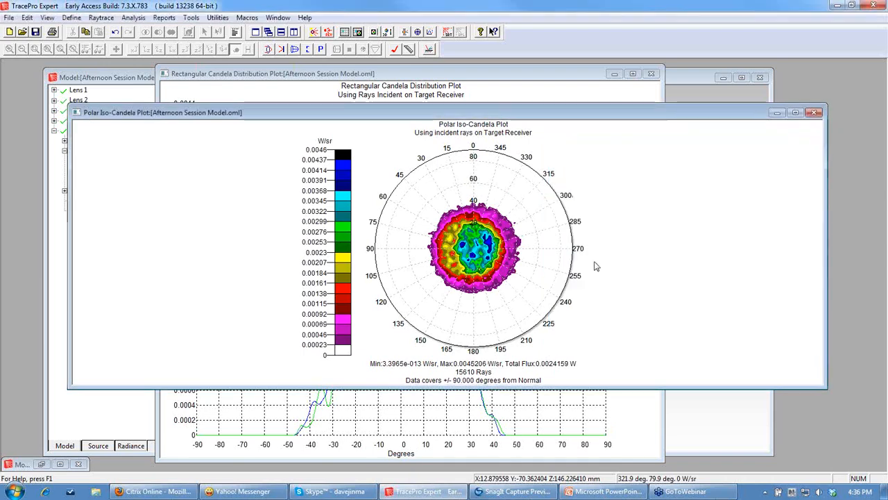
drag(596, 115, 592, 88)
drag(820, 360, 716, 431)
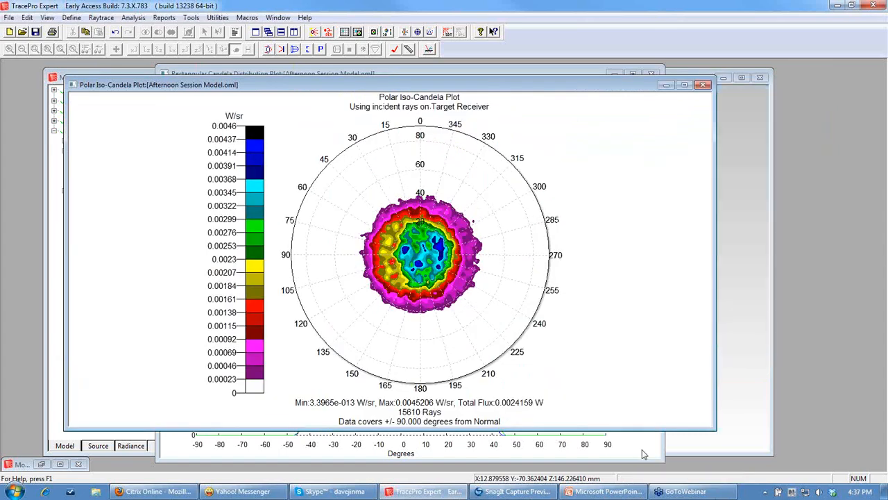
Compare the rectangular candela distribution with the polar iso-candela plot along its 0–180 and 90–270 degree axes.
click(641, 453)
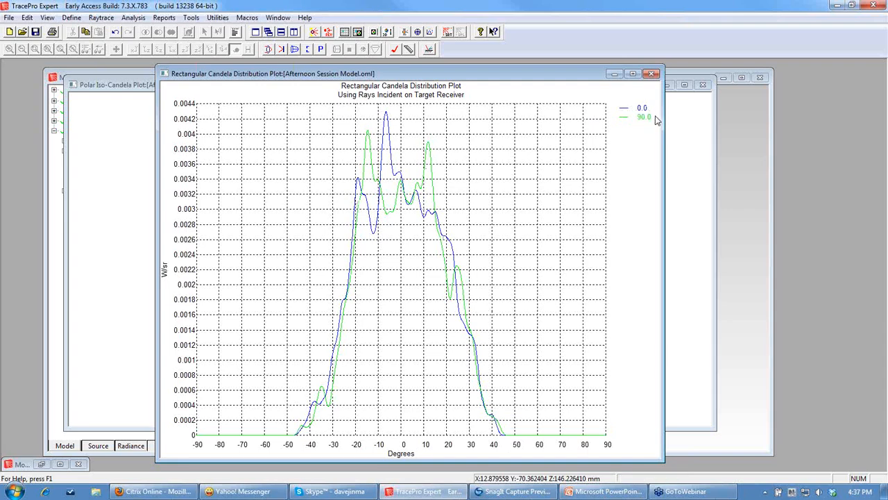
click(698, 144)
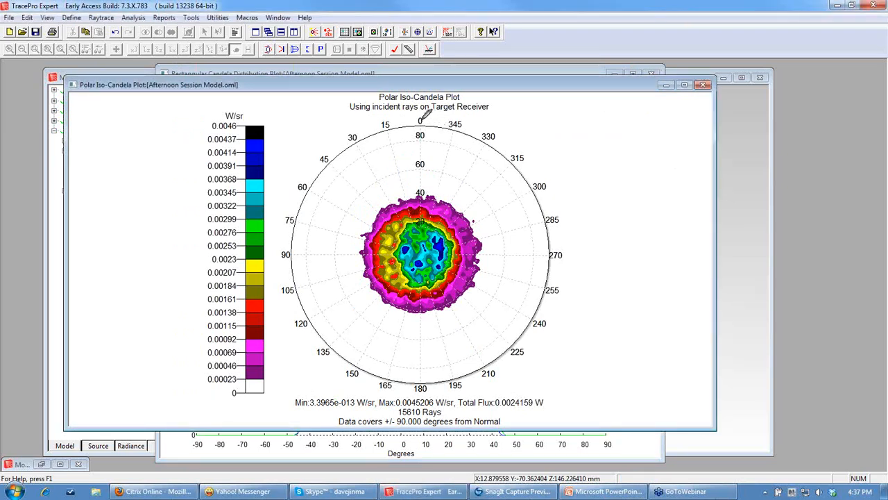
drag(420, 119, 425, 379)
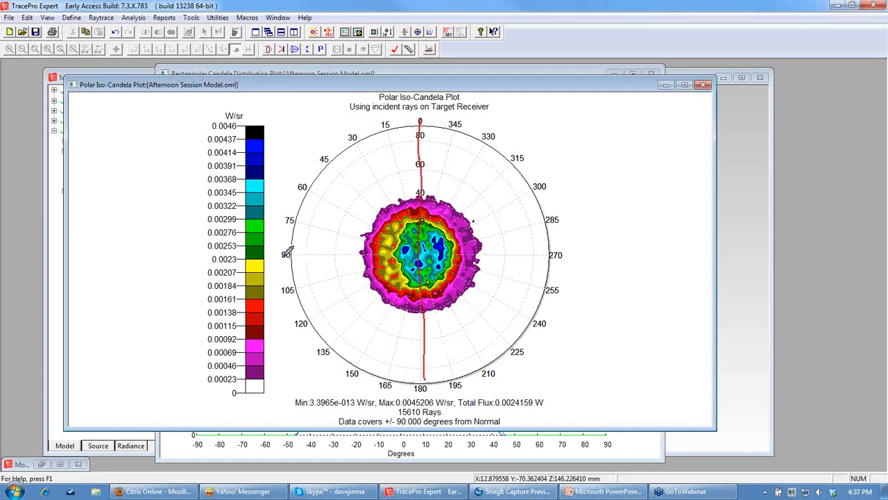
drag(291, 256, 554, 255)
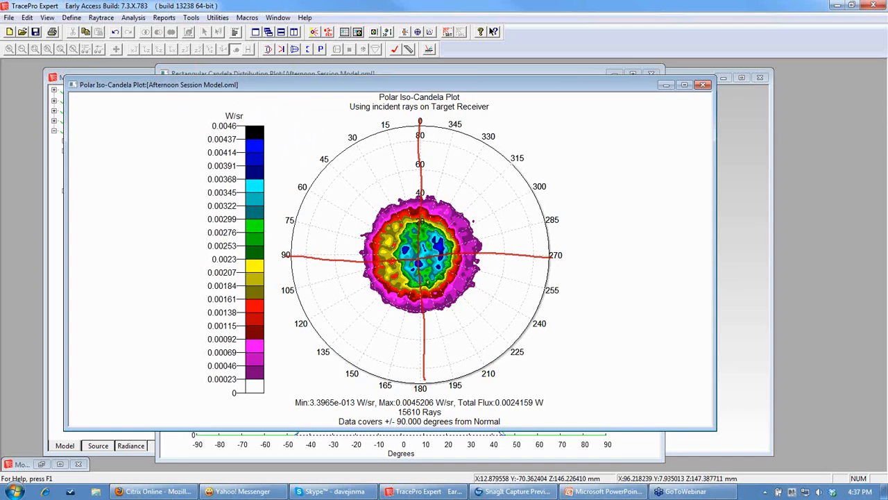
key(Escape)
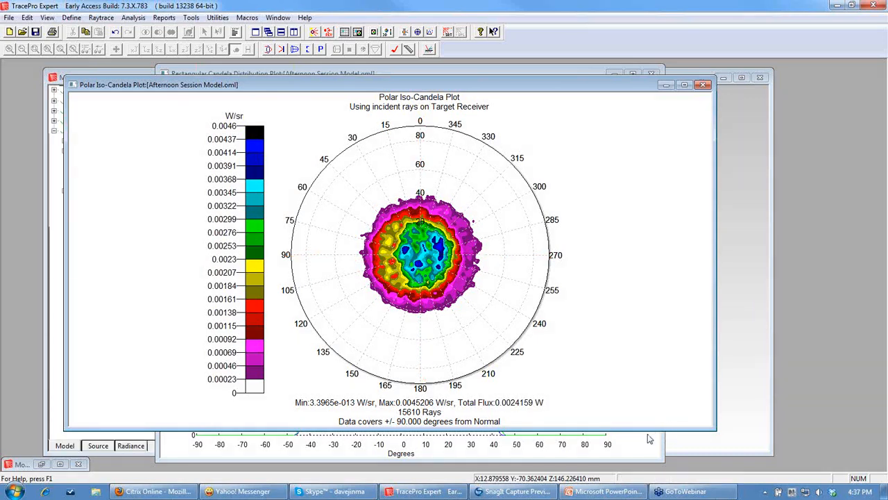
Close the rectangular candela distribution and polar iso-candela plots to return to the model.
click(648, 438)
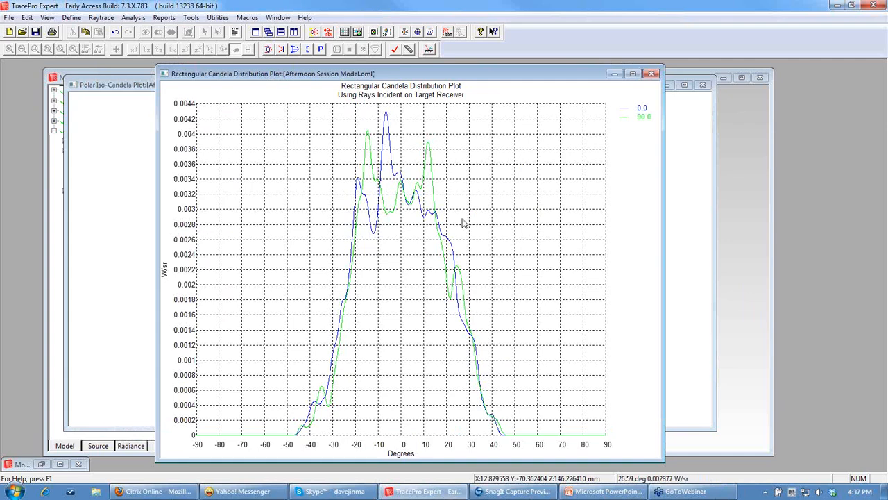
click(652, 74)
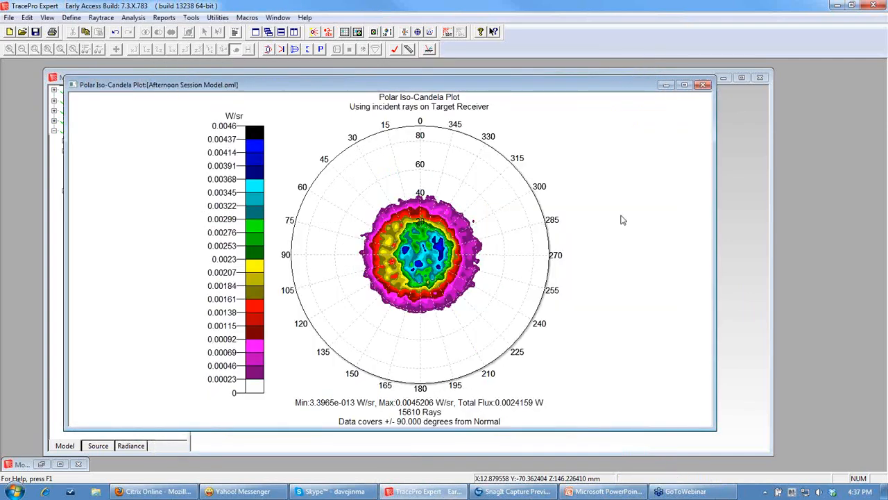
click(704, 86)
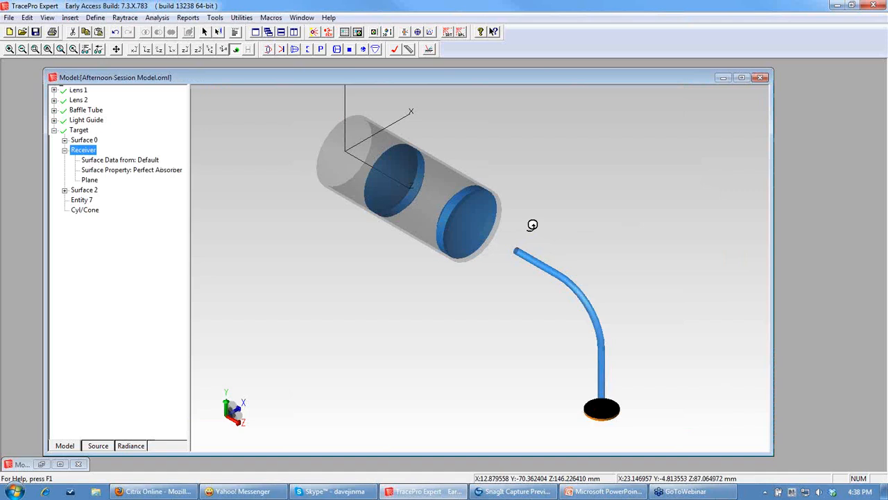
Disable the LED file source.
click(146, 49)
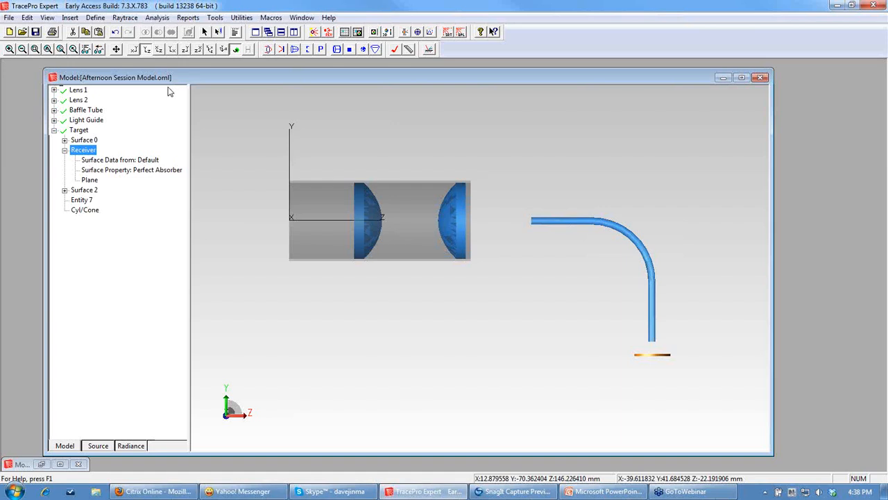
click(109, 447)
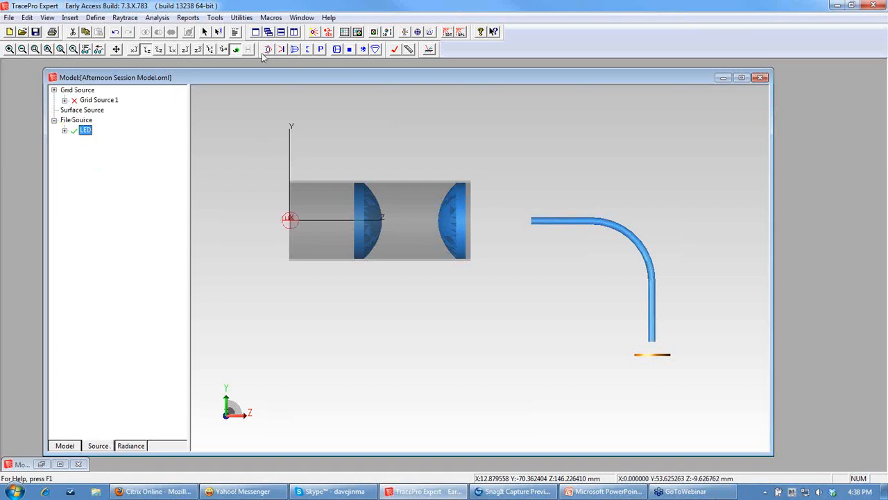
click(75, 130)
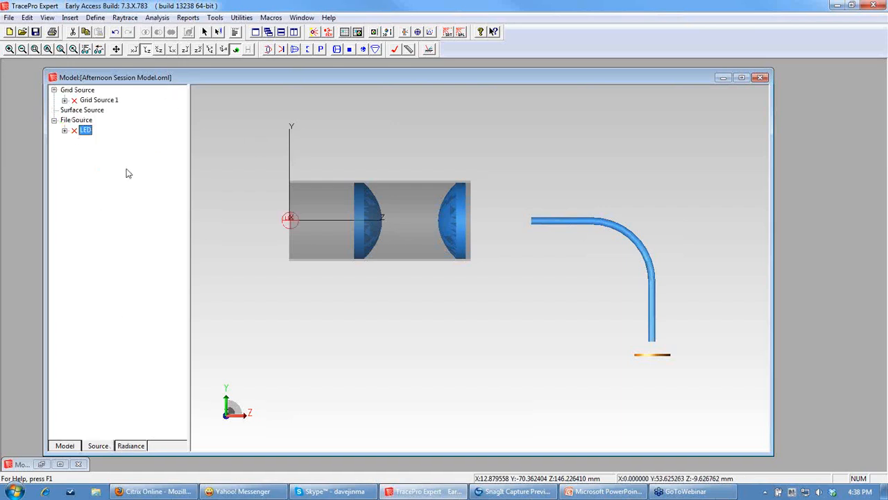
Display the traced rays on the model and set the ray sorting to All Rays for all sources and wavelengths.
click(459, 31)
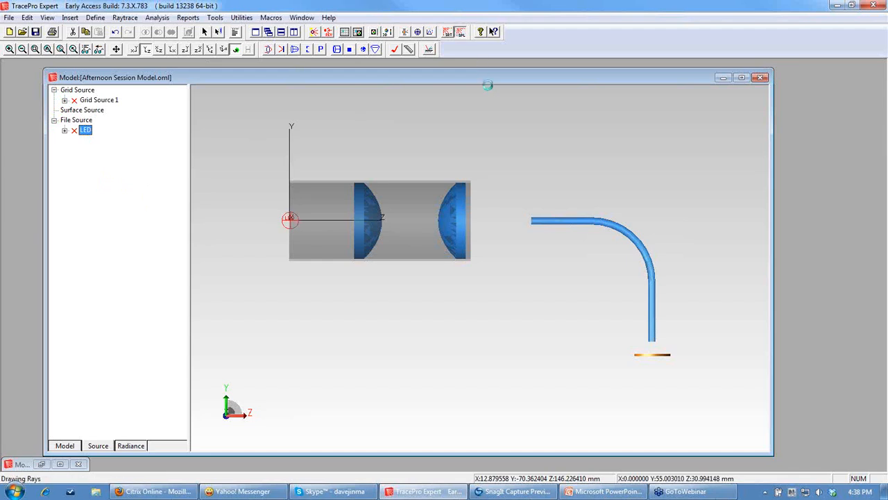
click(131, 19)
mouse_move(157, 17)
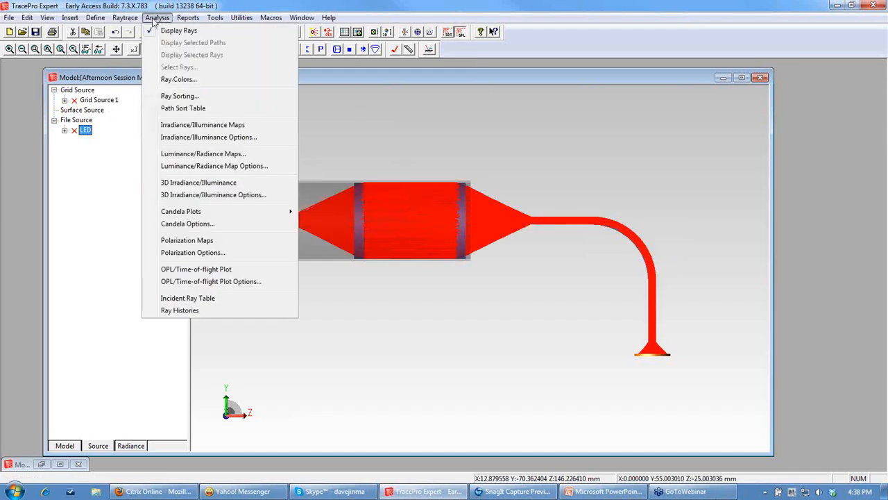
click(179, 94)
click(132, 60)
click(104, 73)
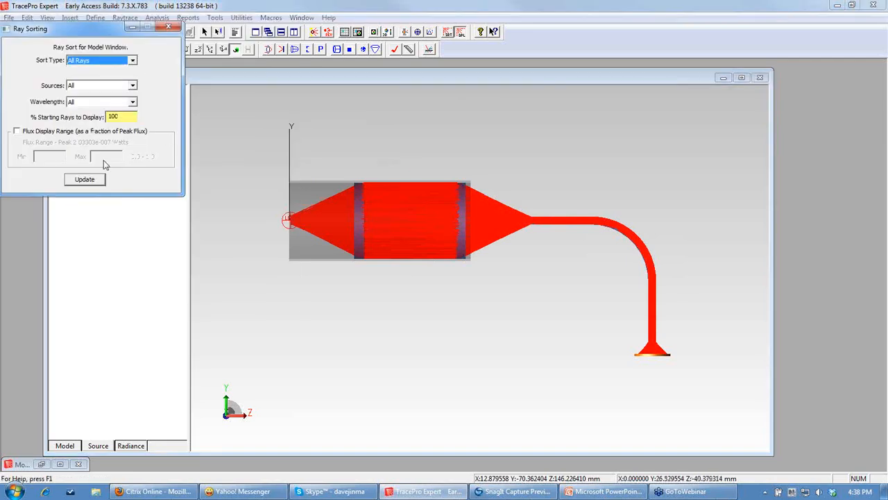
click(88, 180)
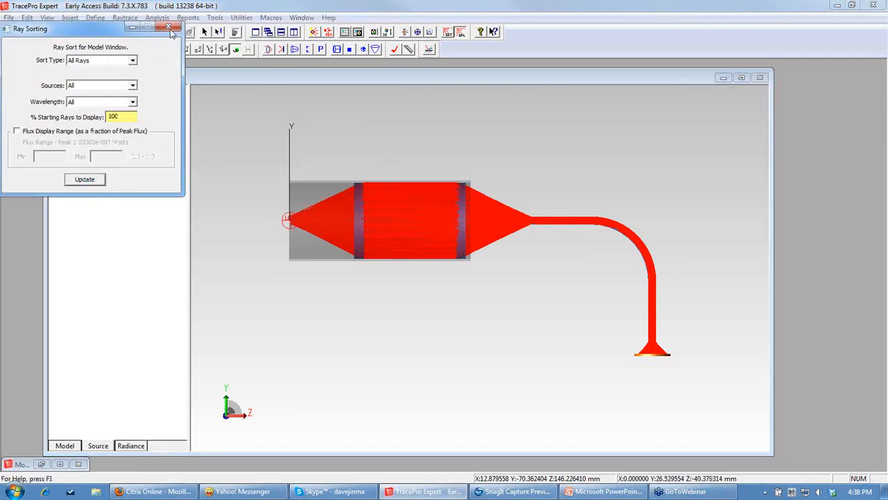
click(168, 28)
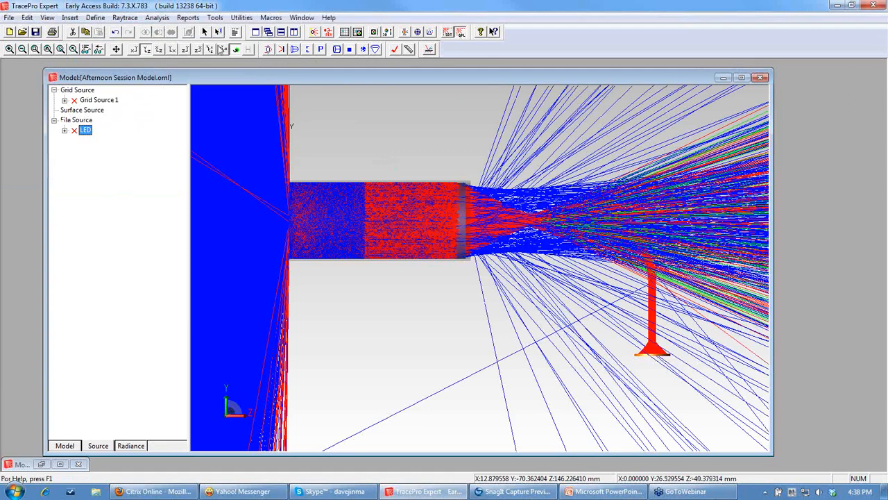
Delete the raydata memory to discard all current raytrace information.
click(220, 19)
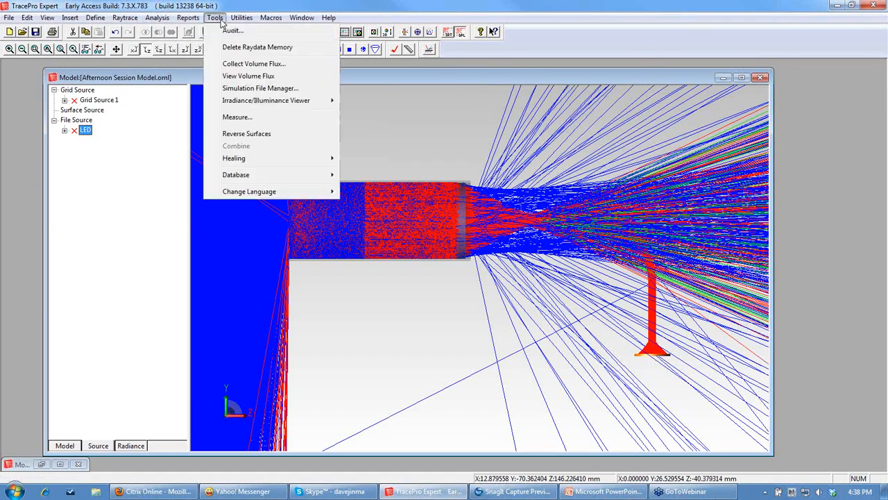
click(234, 52)
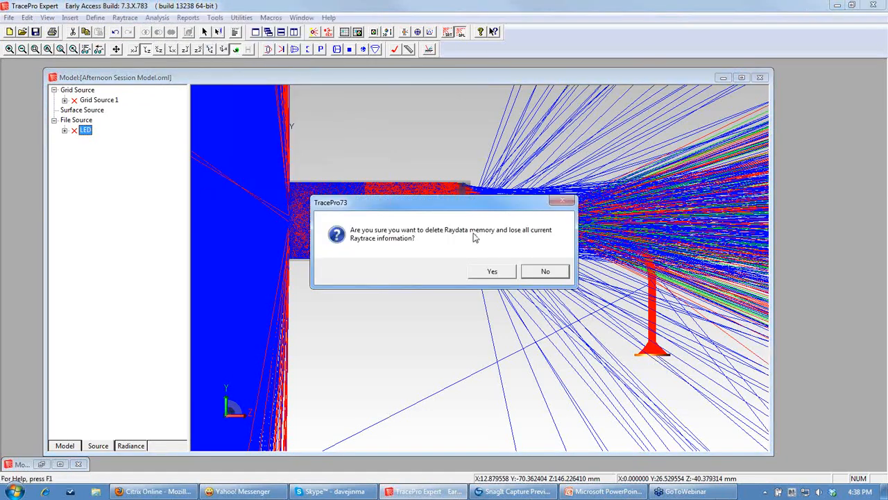
click(487, 277)
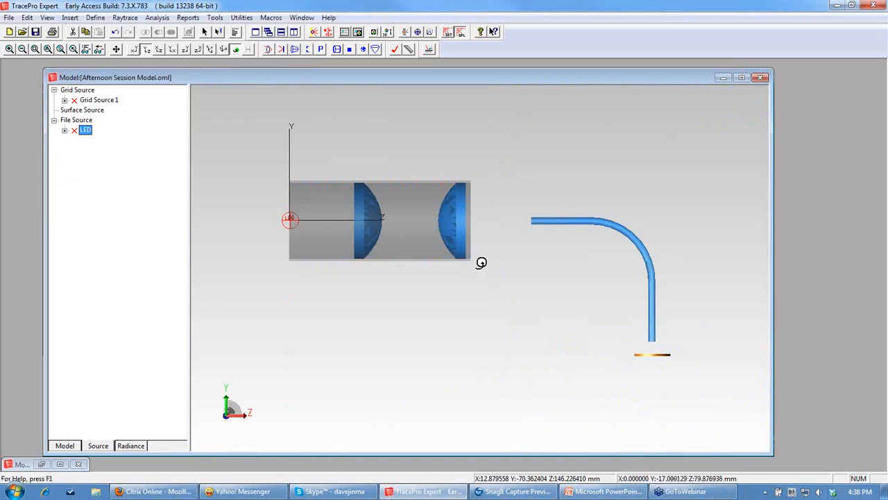
Insert a primitive block named LED, 1 mm wide in X, Y and Z, centred at X 0, Y 0, Z -0.5.
click(64, 446)
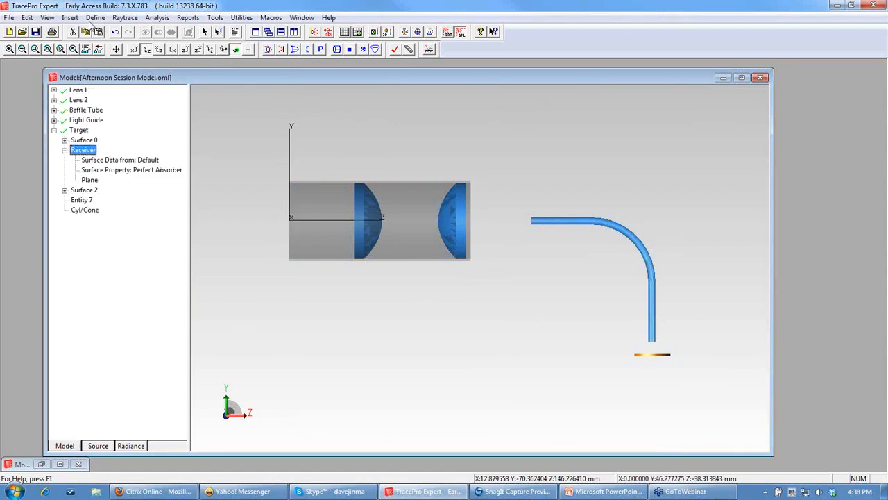
click(70, 18)
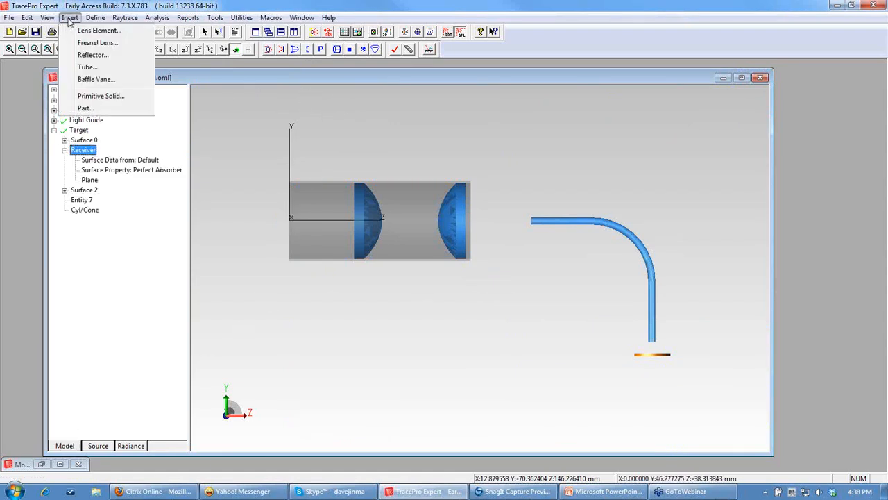
click(104, 96)
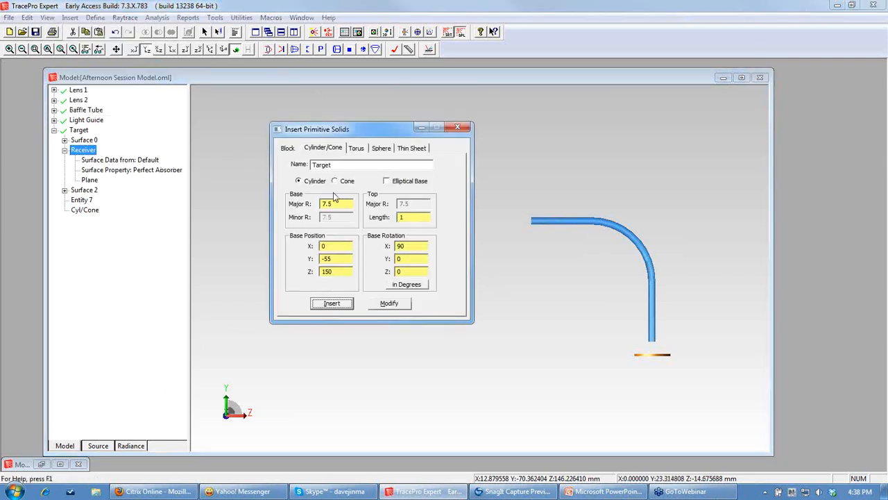
click(288, 148)
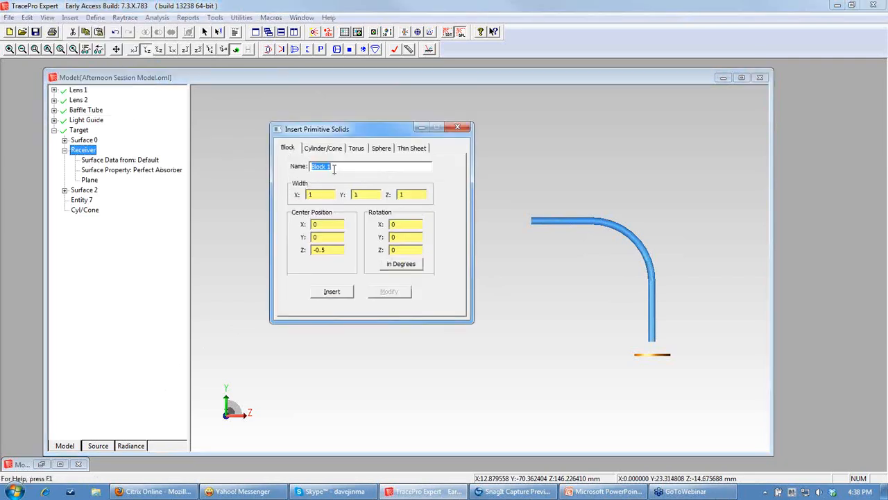
text(LED)
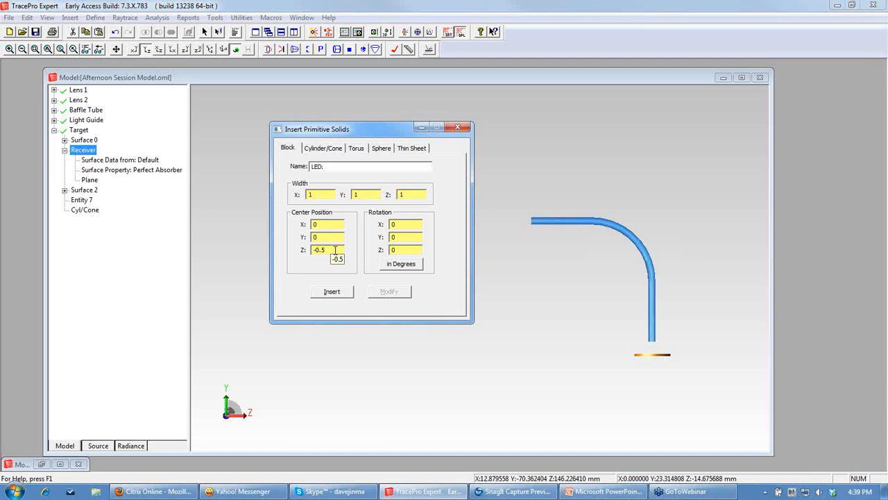
click(336, 293)
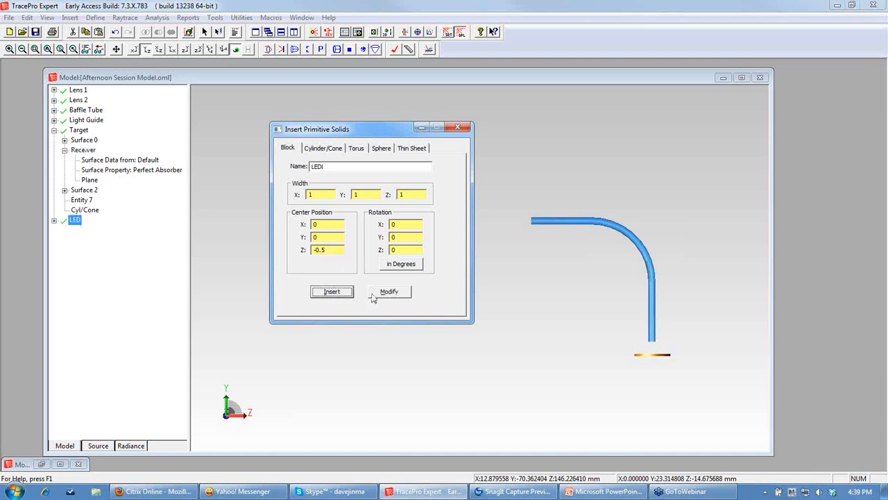
click(458, 128)
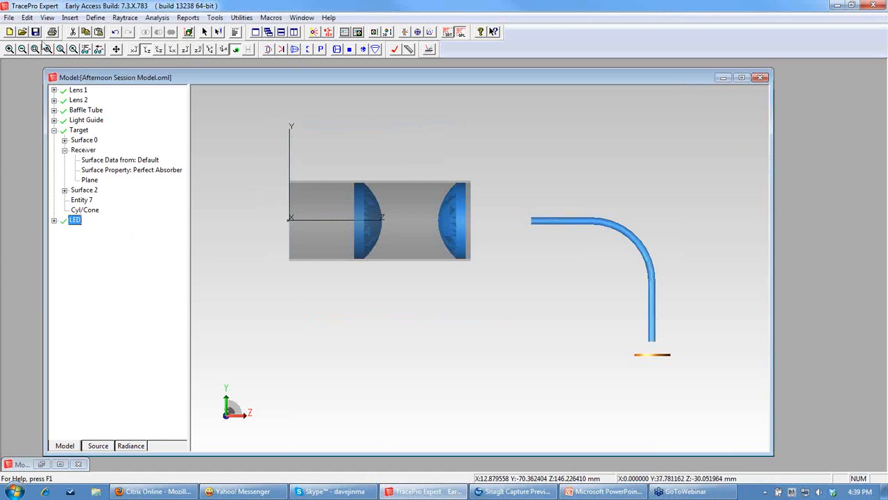
Rename Surface 0 of the LED block, the face on the lens side, as Emitter.
drag(282, 215, 298, 226)
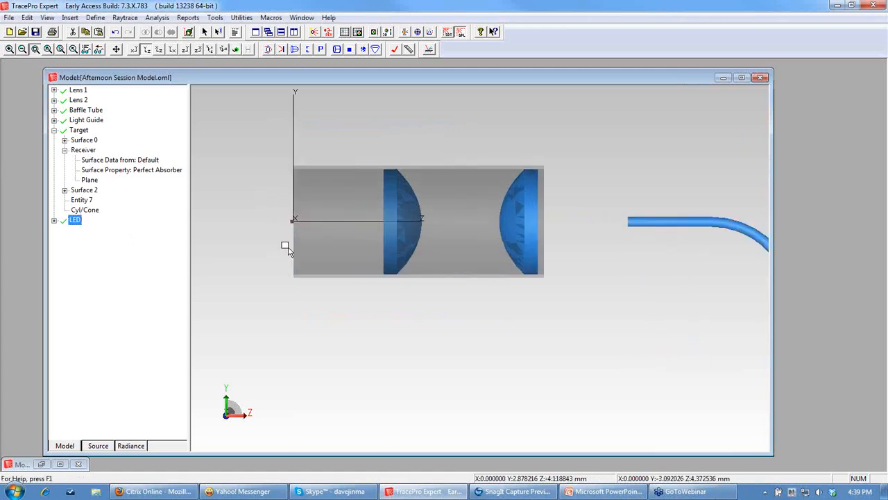
click(86, 254)
click(77, 221)
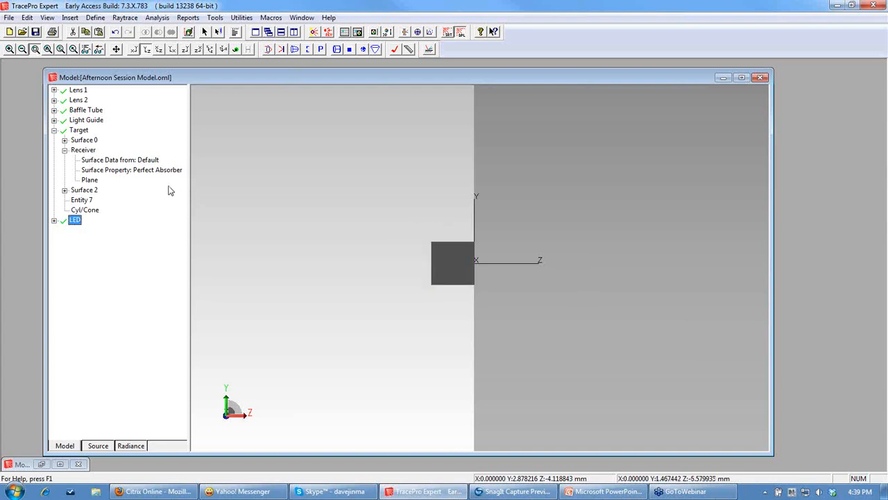
click(236, 50)
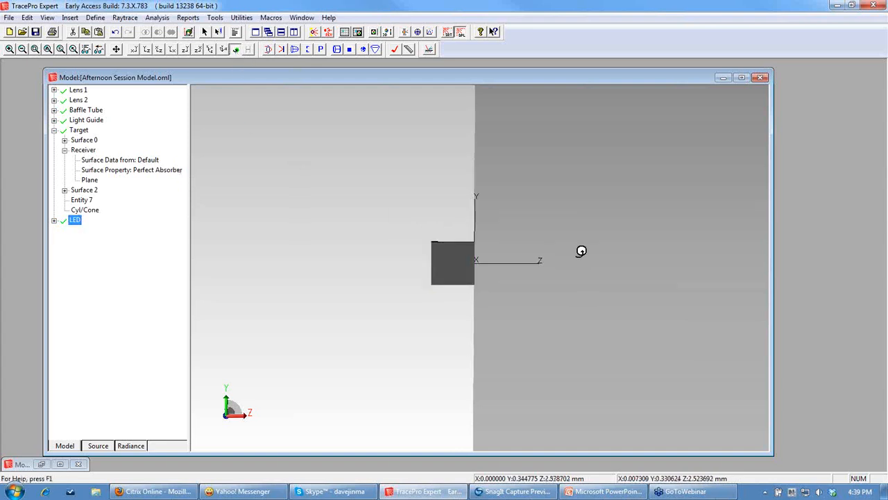
drag(581, 250, 520, 260)
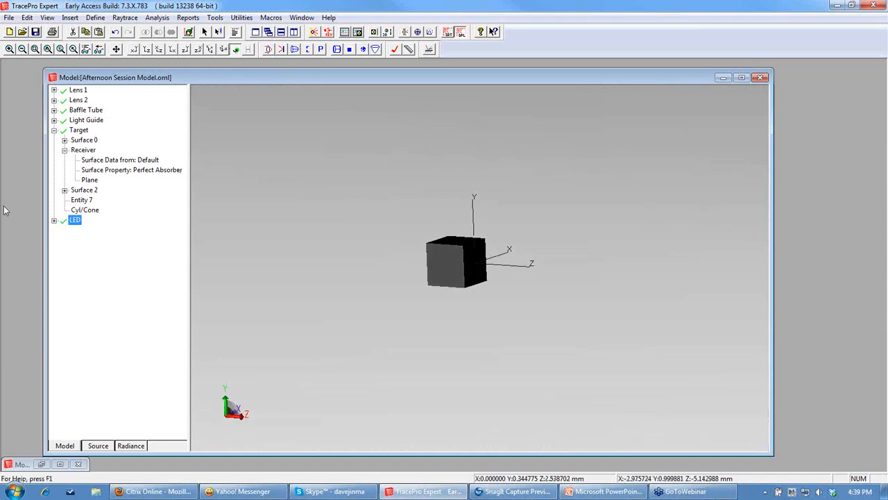
click(54, 220)
click(86, 231)
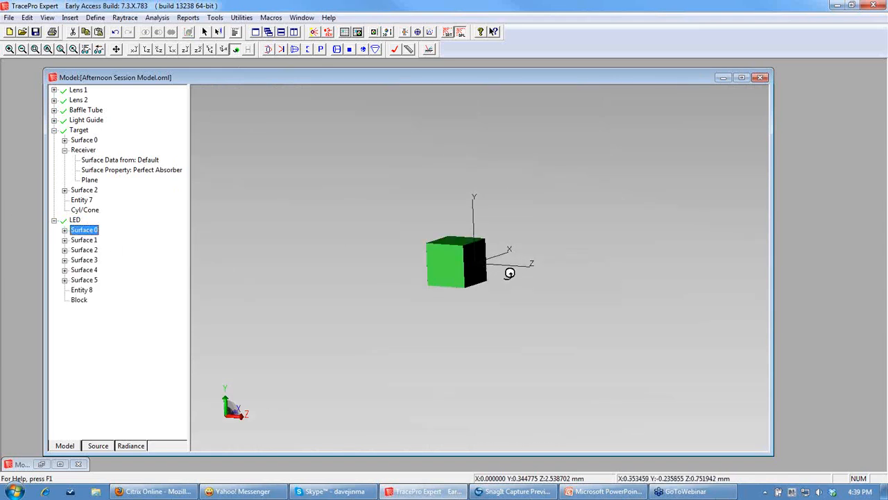
click(86, 230)
text(Emitter)
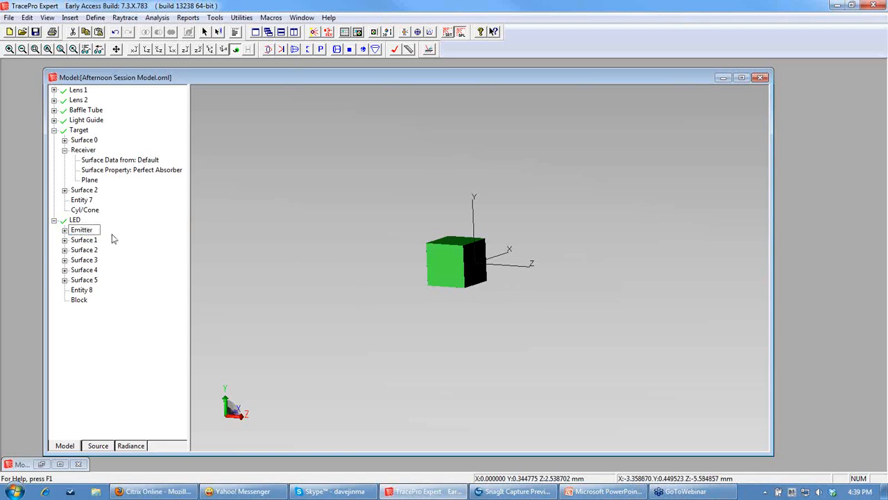
key(Return)
click(102, 448)
click(70, 448)
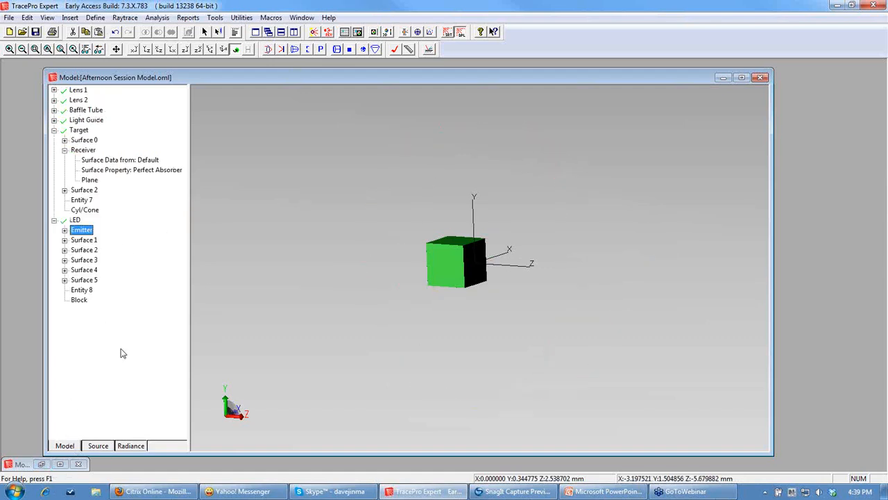
Open the Emitter surface's Surface Source properties and set the emission type to Source Property.
right_click(87, 233)
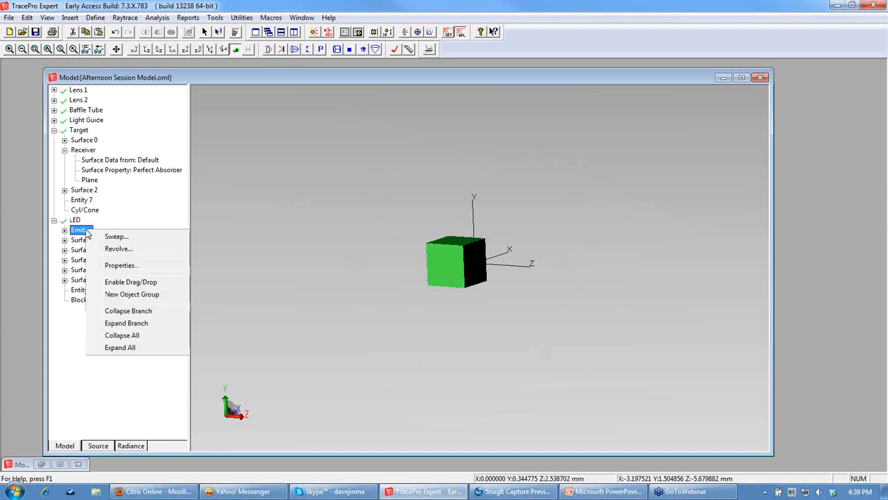
click(117, 270)
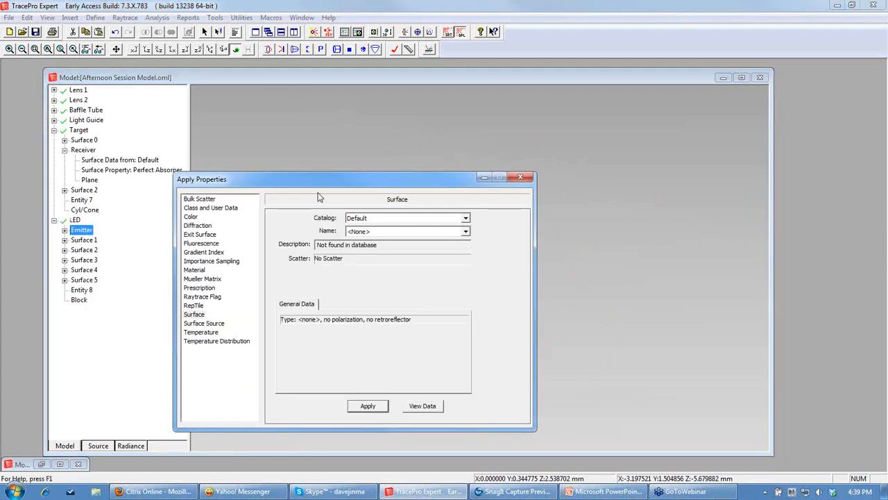
drag(325, 181, 368, 159)
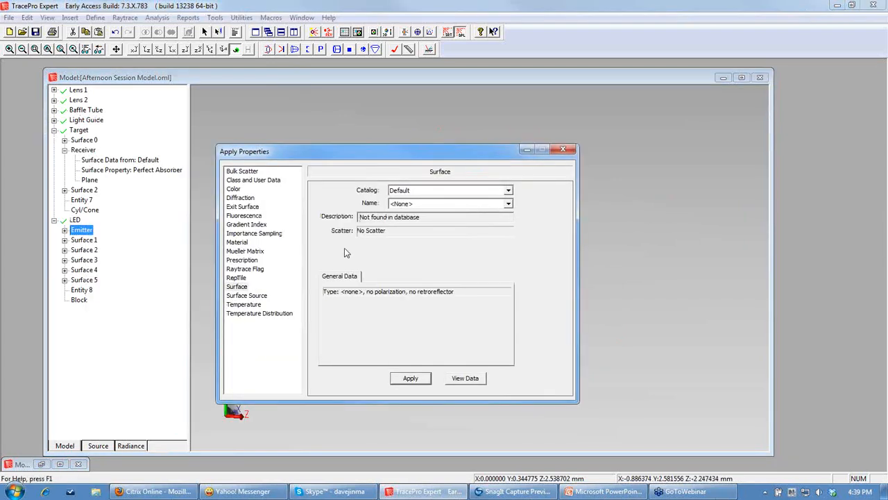
click(245, 297)
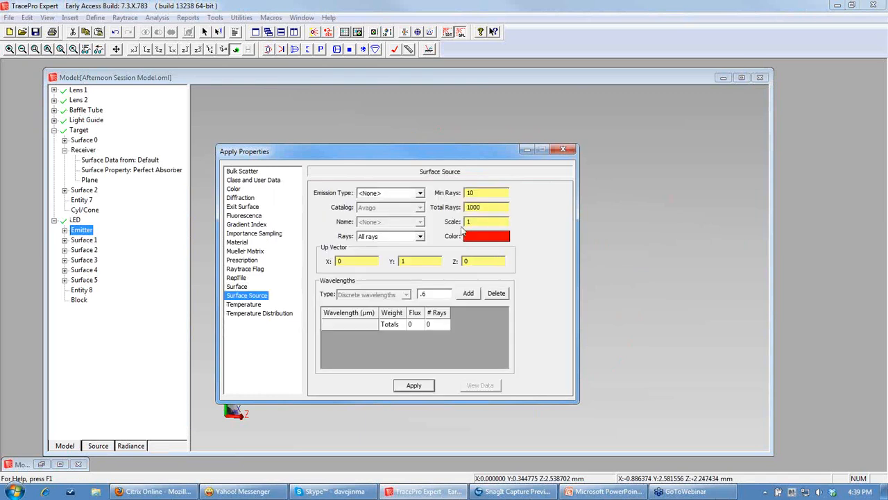
click(421, 193)
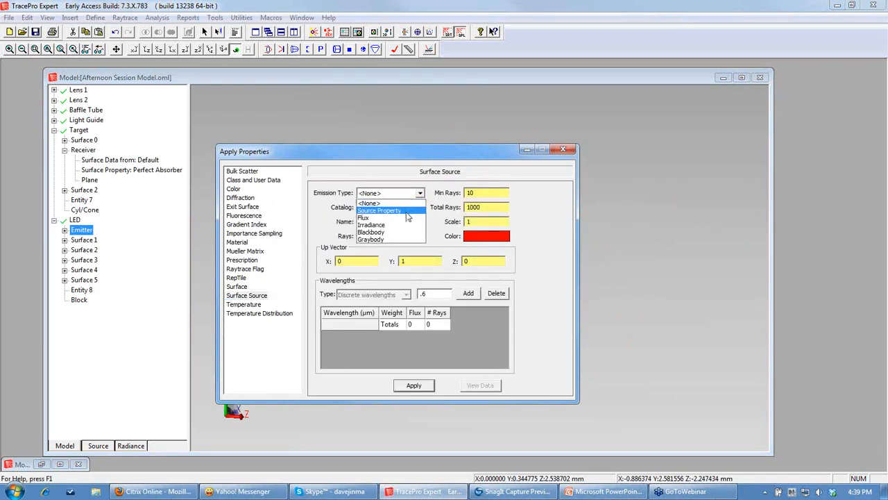
click(408, 217)
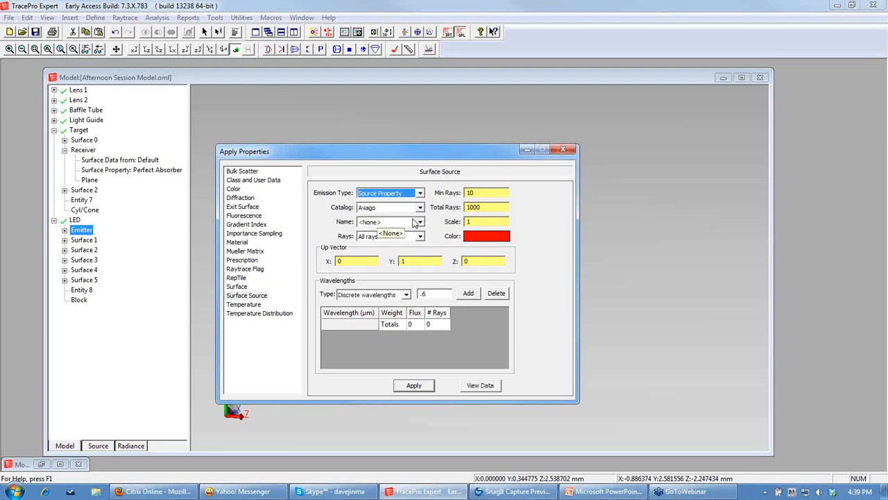
Choose the XP-E White 3700-5000 source property from the Cree Xlamp catalog for the Emitter surface.
click(420, 208)
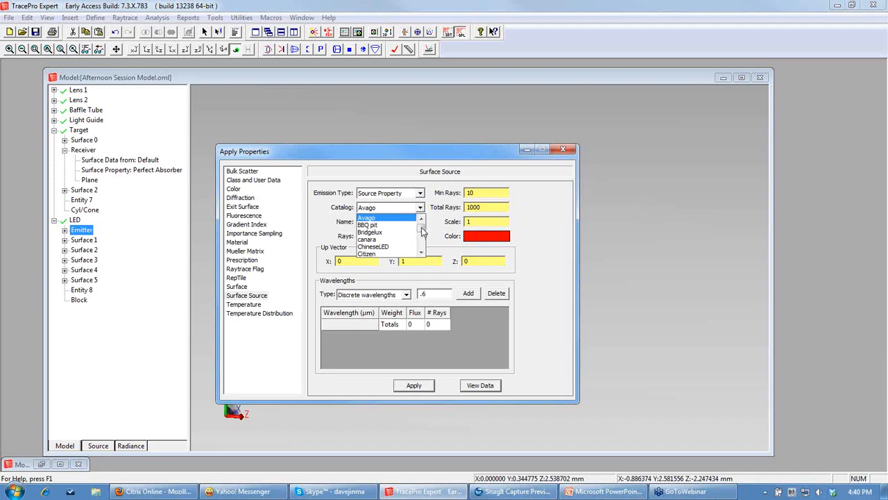
drag(422, 231, 422, 229)
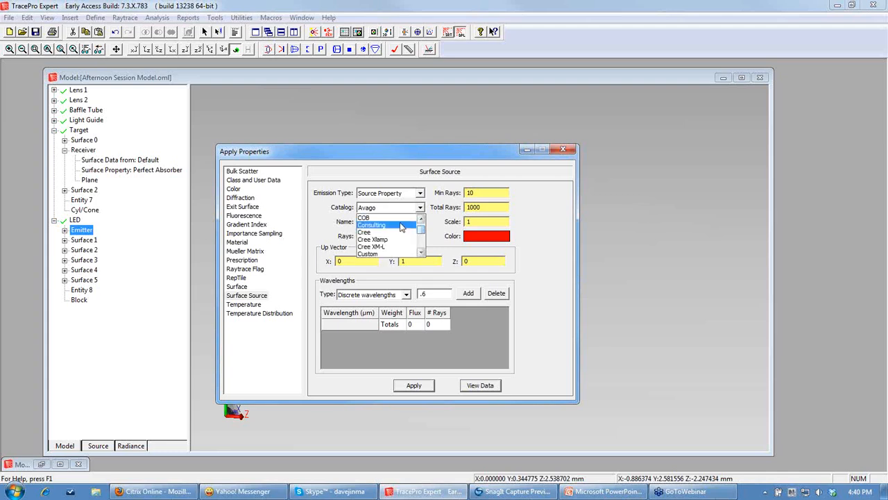
click(392, 240)
click(420, 222)
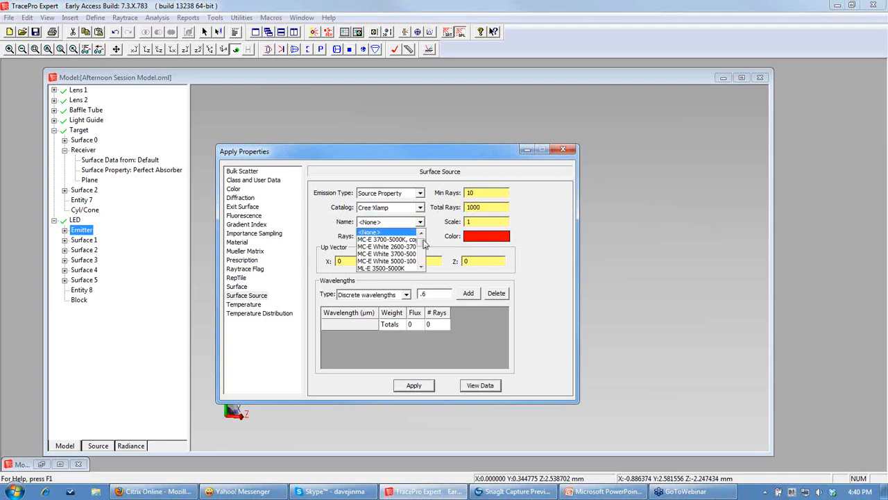
click(421, 267)
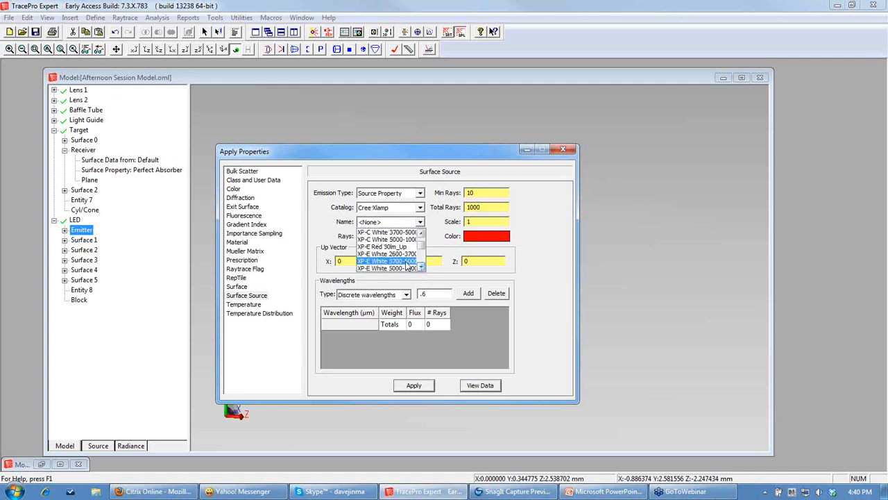
click(405, 261)
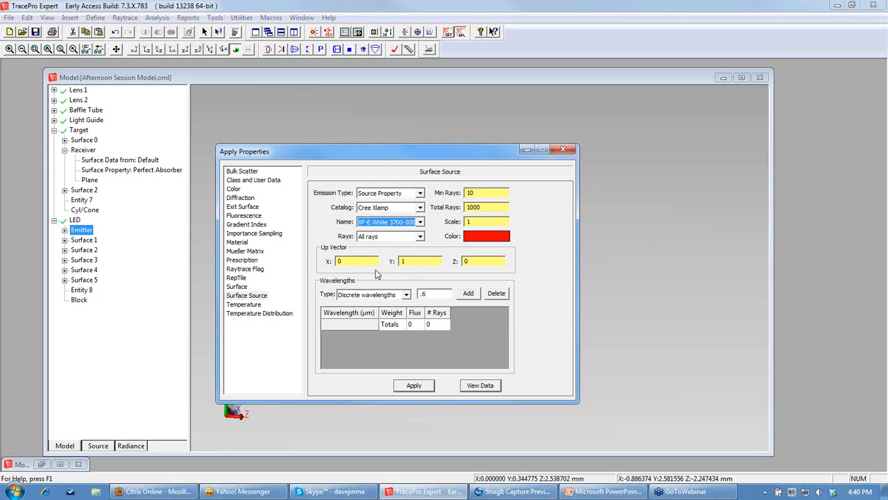
Set the Emitter source's total rays to 100000, add a 0.570 µm wavelength, and apply the surface source property.
click(500, 207)
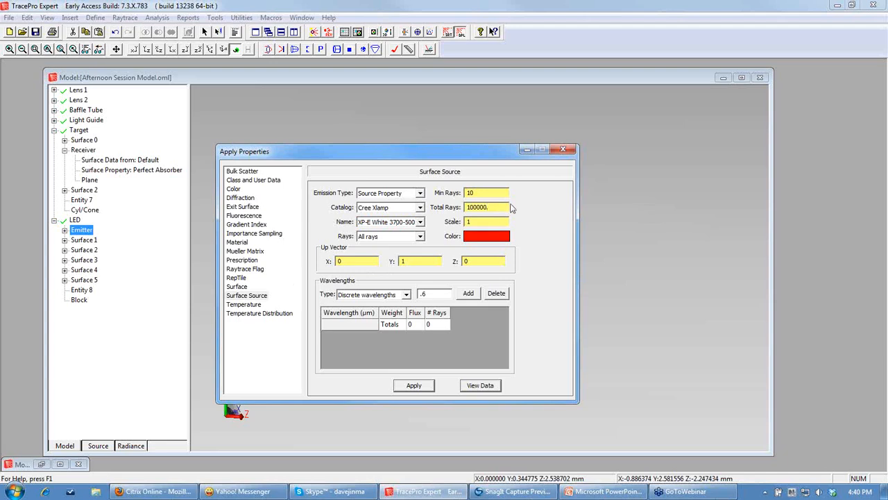
drag(432, 294, 404, 296)
text(.570)
click(469, 296)
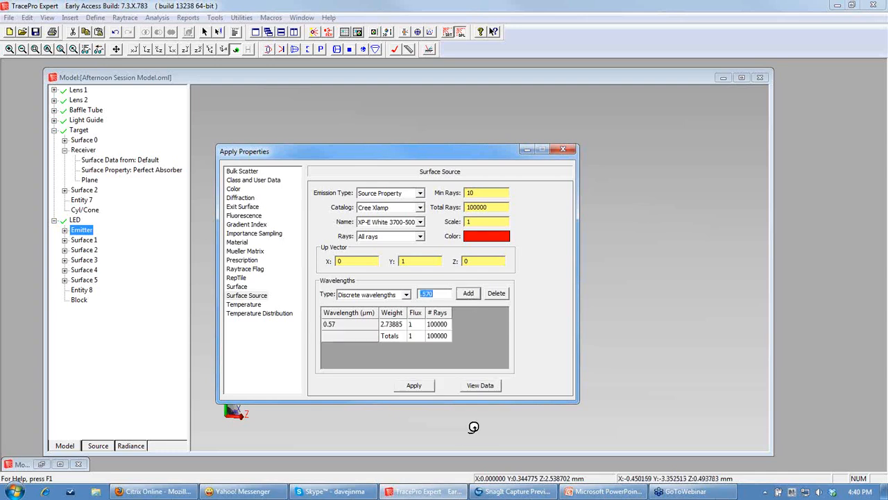
click(415, 387)
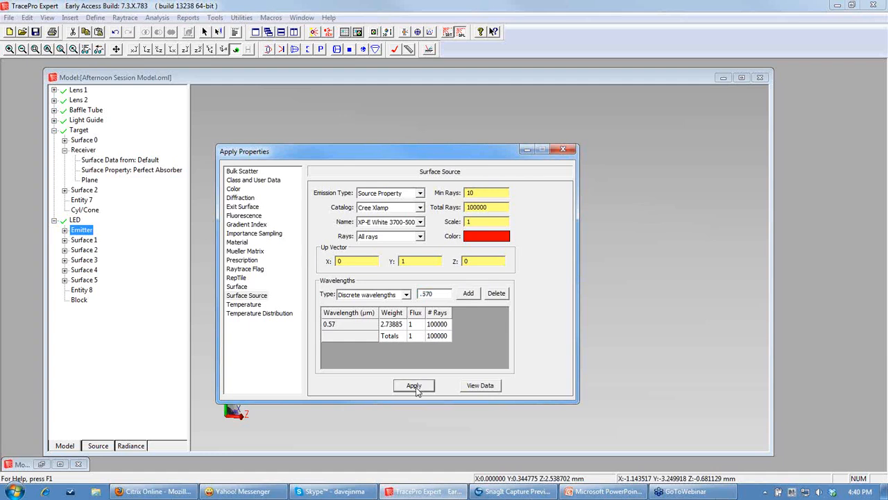
click(564, 152)
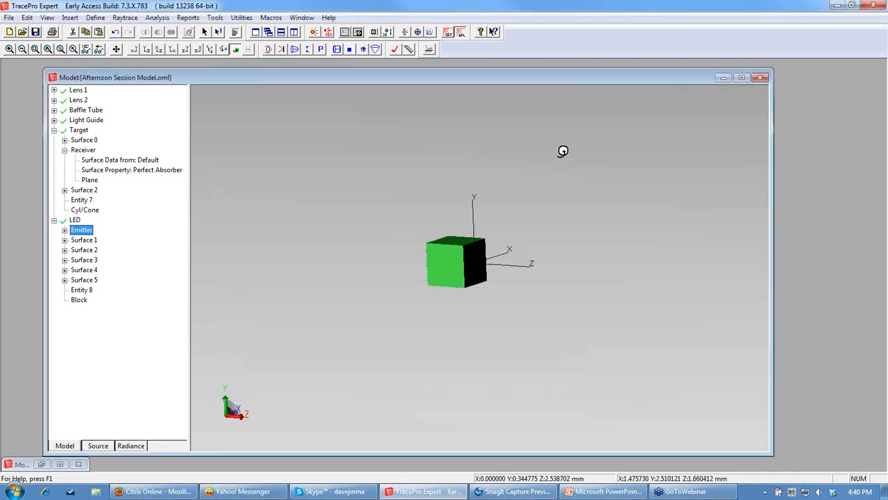
Trace the rays from the LED emitter through the whole model and inspect the traced system at an angle and in YZ view.
click(147, 50)
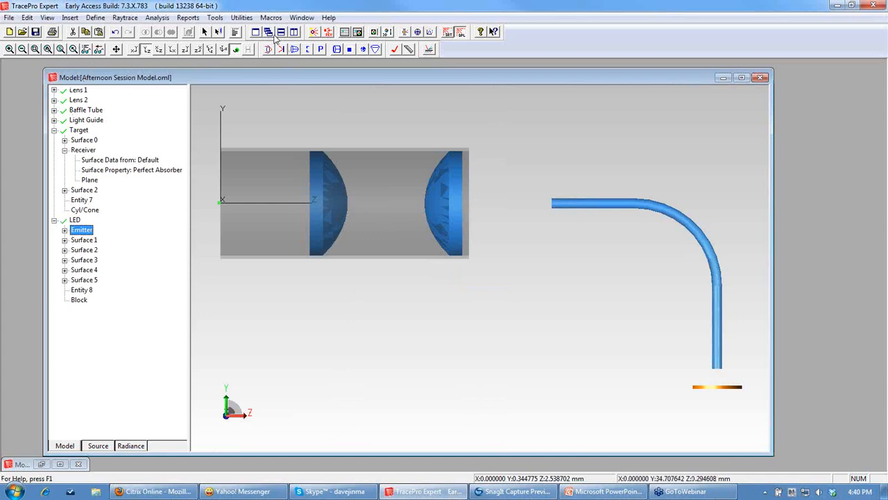
click(317, 32)
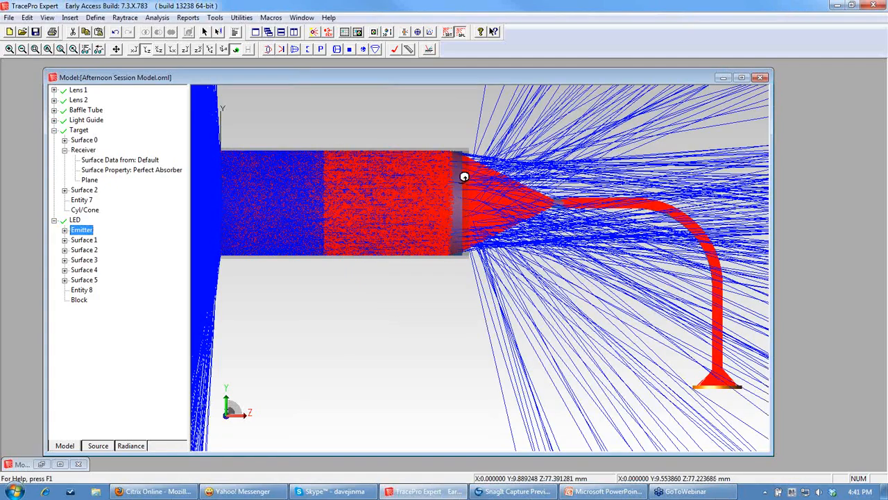
drag(465, 177, 334, 201)
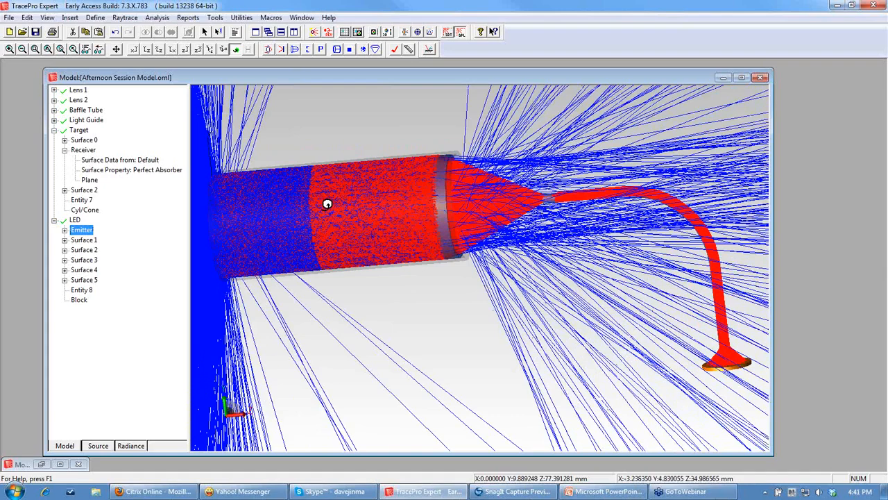
click(146, 53)
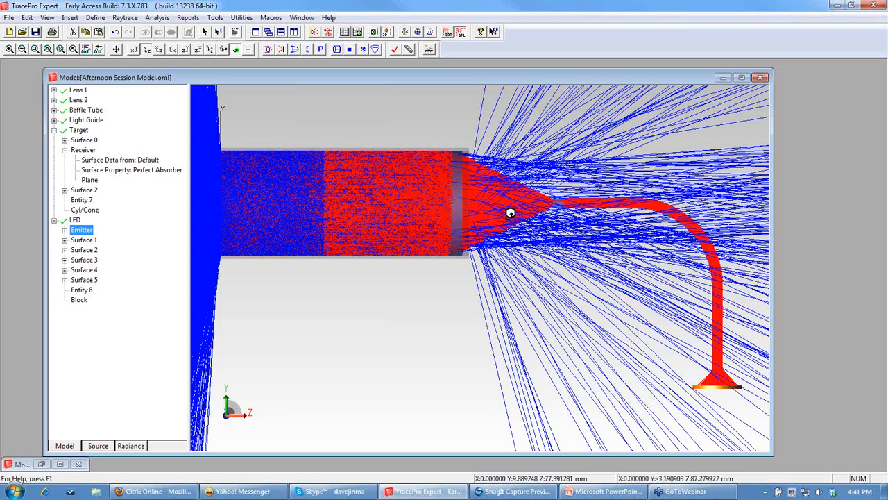
Switch to the PowerPoint presentation, start the slide show and advance to the Lens 1 – Melles Griot LAG119 slide.
click(604, 492)
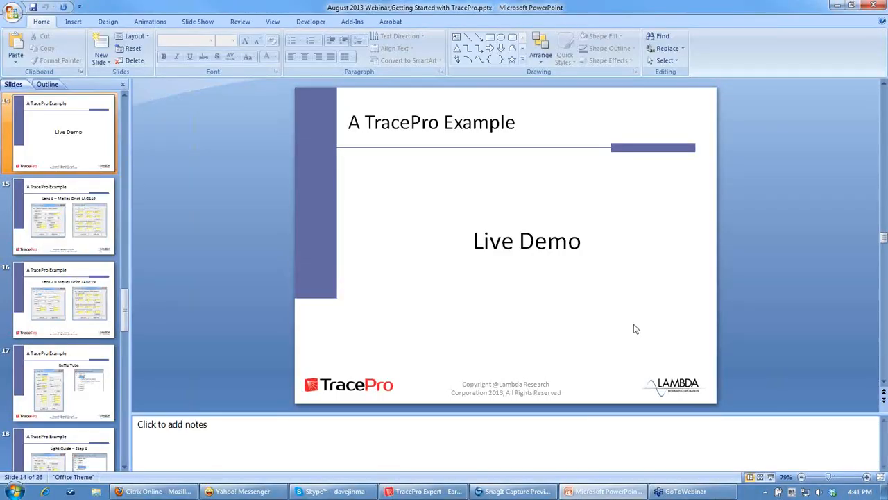
click(771, 477)
key(Right)
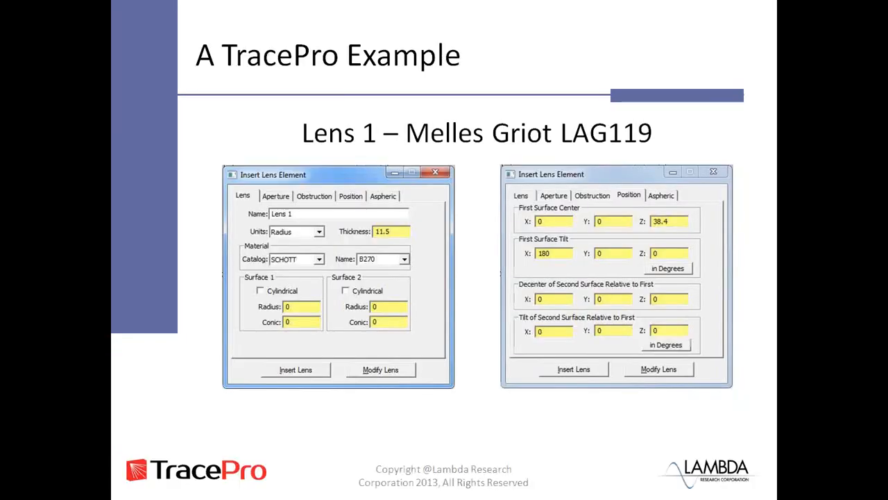
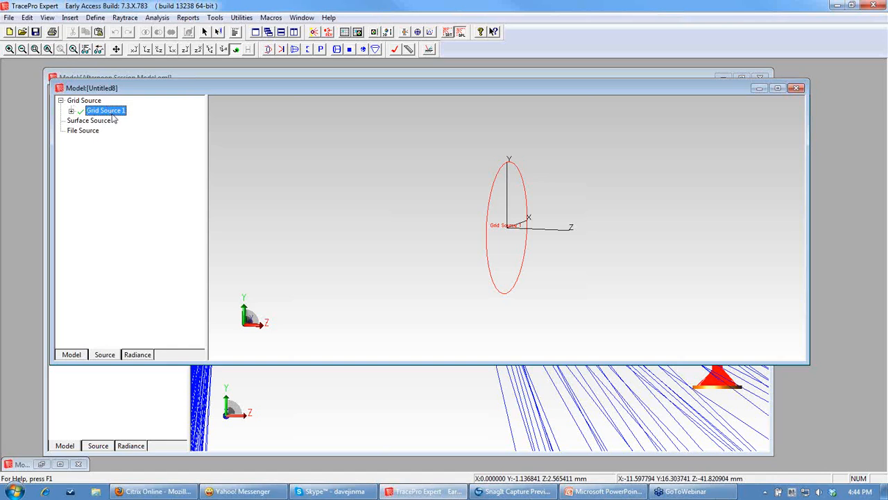
Change the angular profile of Grid Source 1 in the Untitled8 model to Solar.
double_click(111, 113)
drag(444, 92, 359, 90)
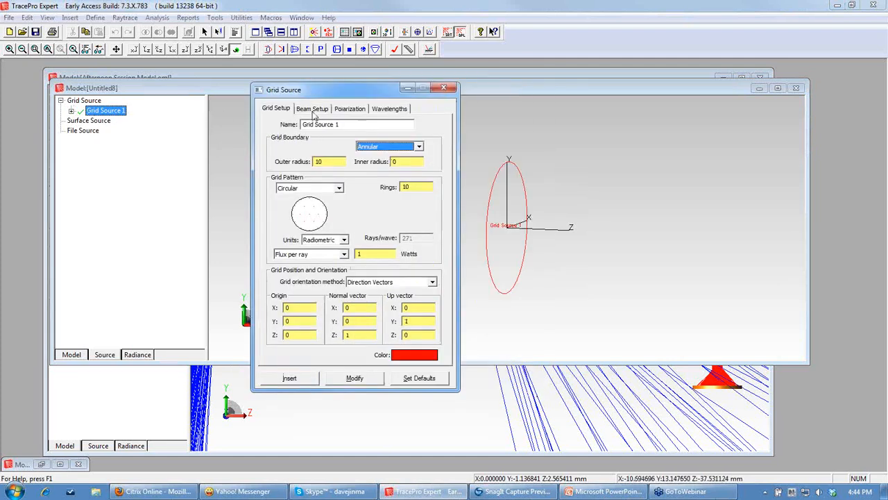
click(311, 109)
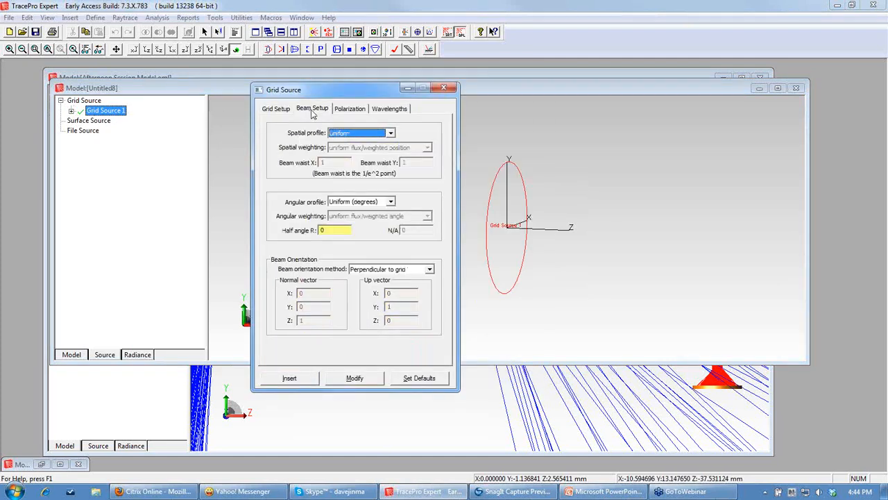
click(391, 201)
click(357, 256)
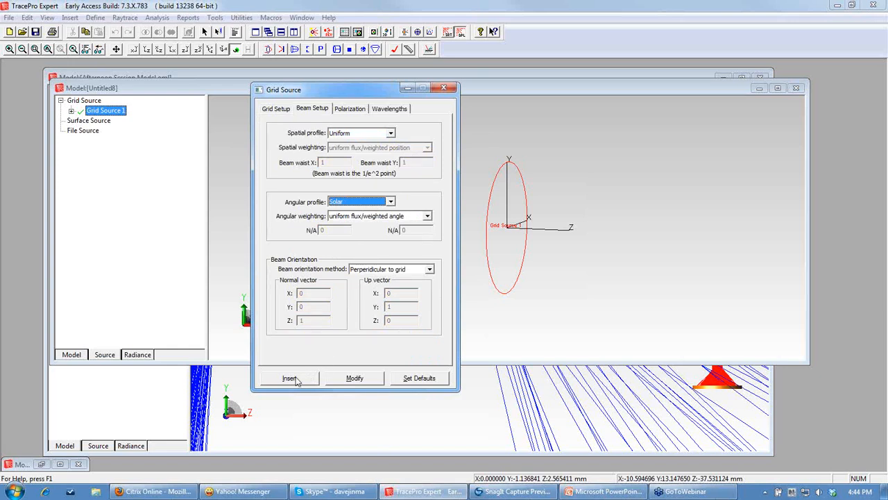
click(362, 382)
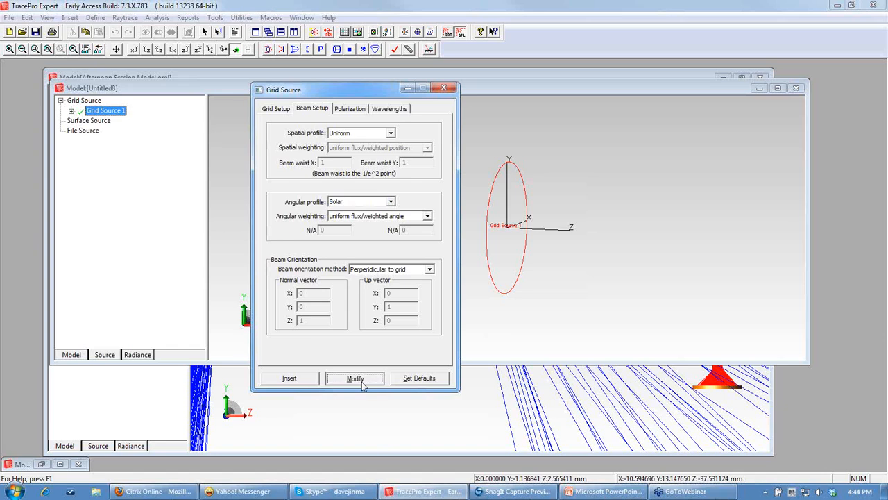
Change Grid Source 1 to a Random grid pattern with 10000 rays per wave.
click(277, 109)
click(339, 189)
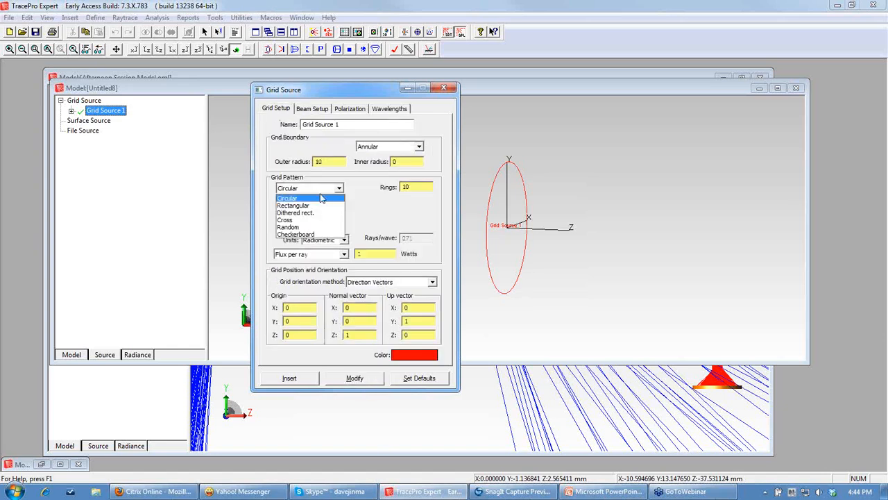
click(305, 229)
drag(417, 238, 393, 238)
text(10000)
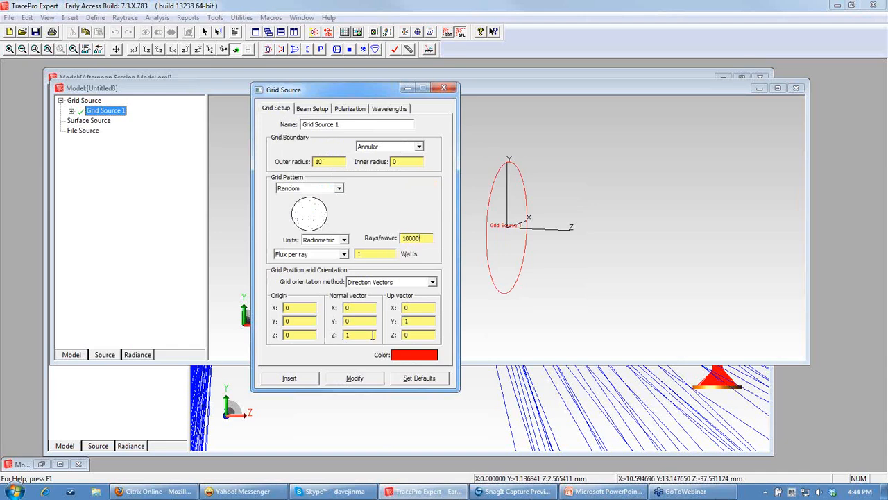
click(373, 377)
click(445, 89)
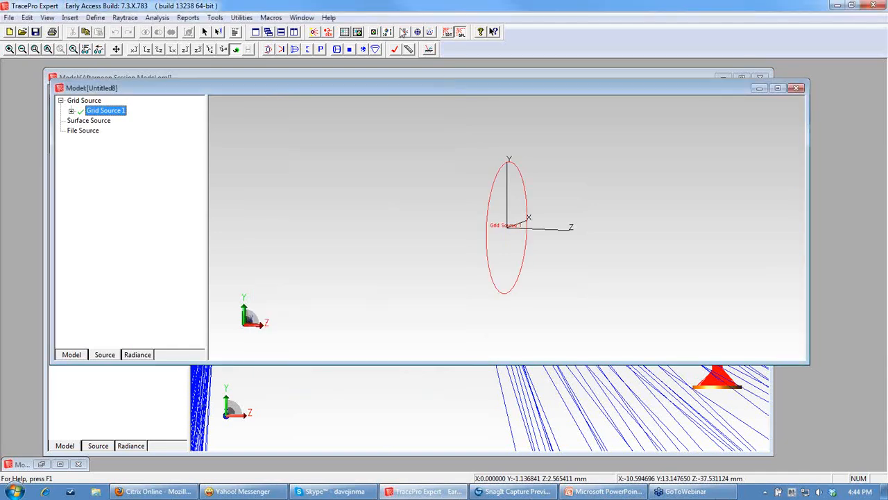
Trace the rays of Grid Source 1, dismiss the message window and inspect the beam from an angle.
click(316, 33)
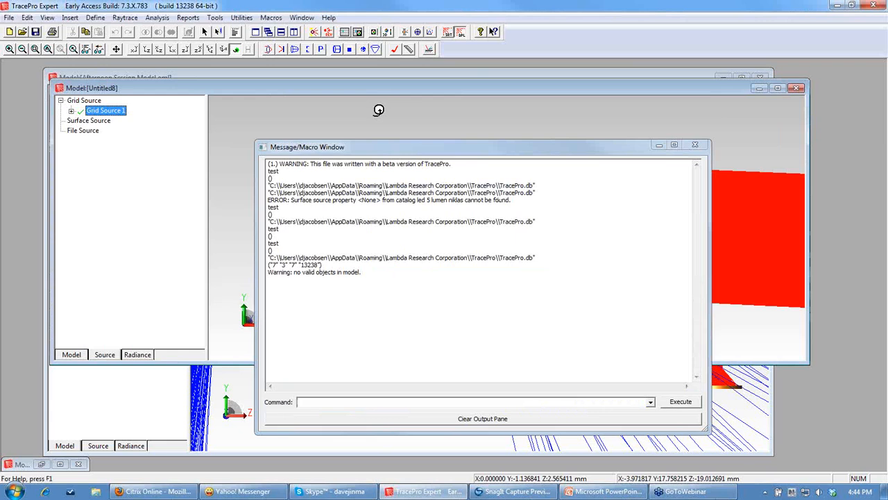
click(695, 144)
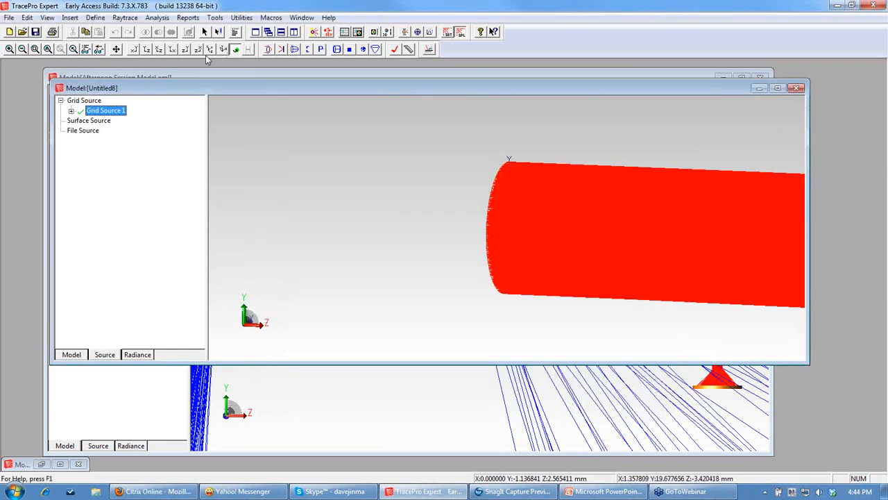
click(148, 50)
drag(613, 241, 525, 275)
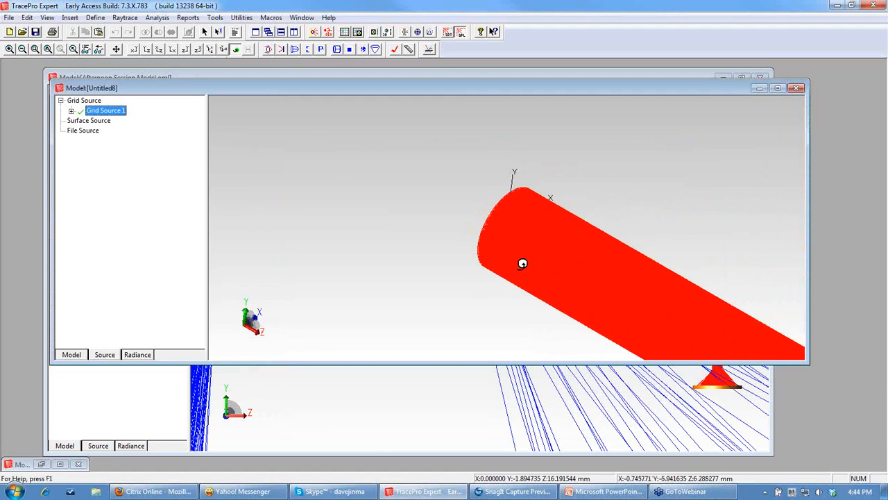
Check the wavelength settings of Grid Source 1 and close its properties.
double_click(118, 114)
click(394, 109)
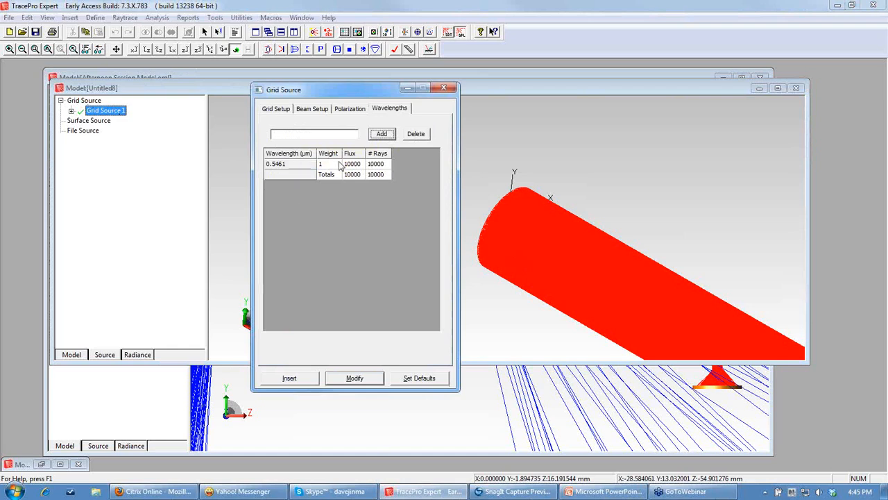
click(446, 88)
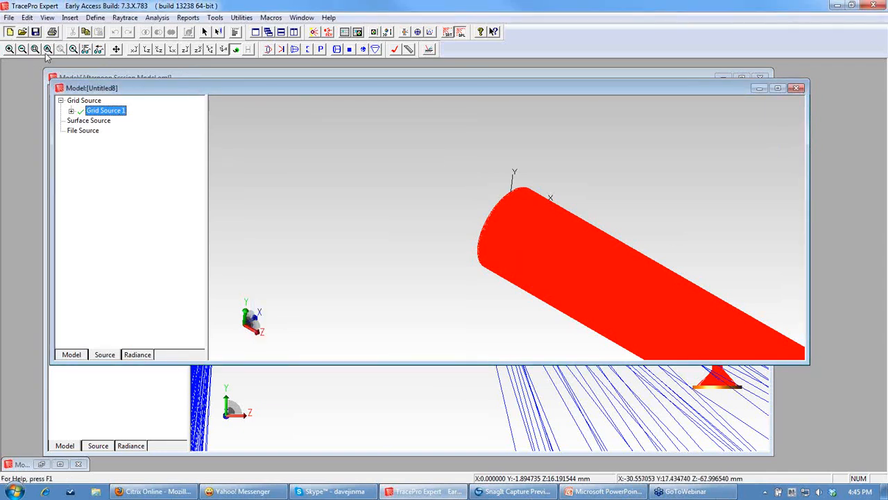
Create a new model and insert a primitive cylinder with radius 7.5, length 1, and base position and rotation 0, 0, 0.
click(9, 32)
click(69, 17)
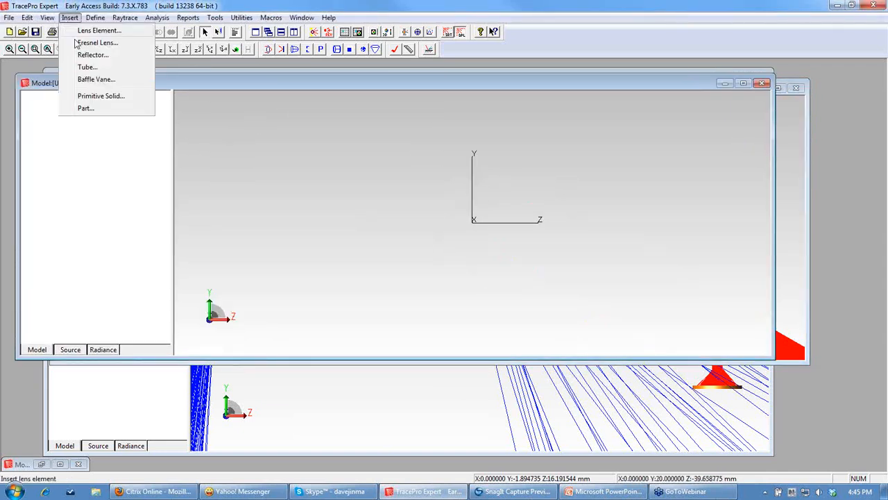
click(104, 96)
click(332, 148)
key(Tab)
double_click(338, 258)
text(0)
key(Tab)
text(0)
double_click(413, 246)
text(0)
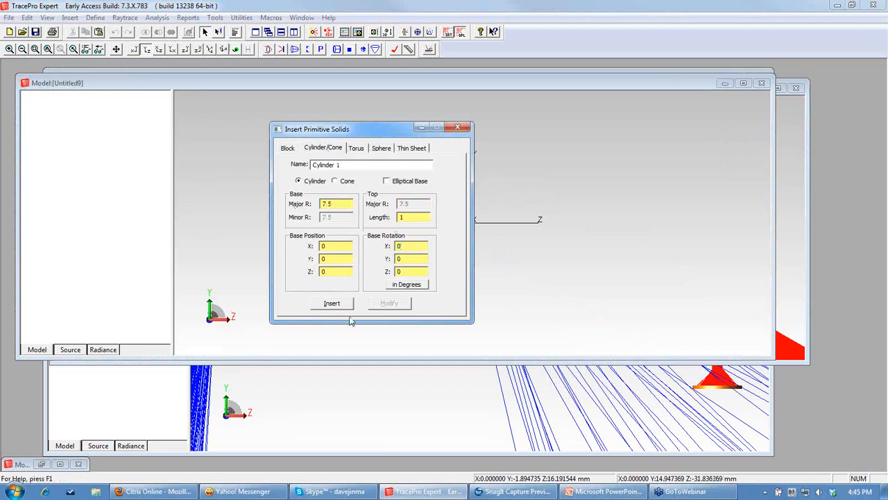
click(332, 303)
click(465, 128)
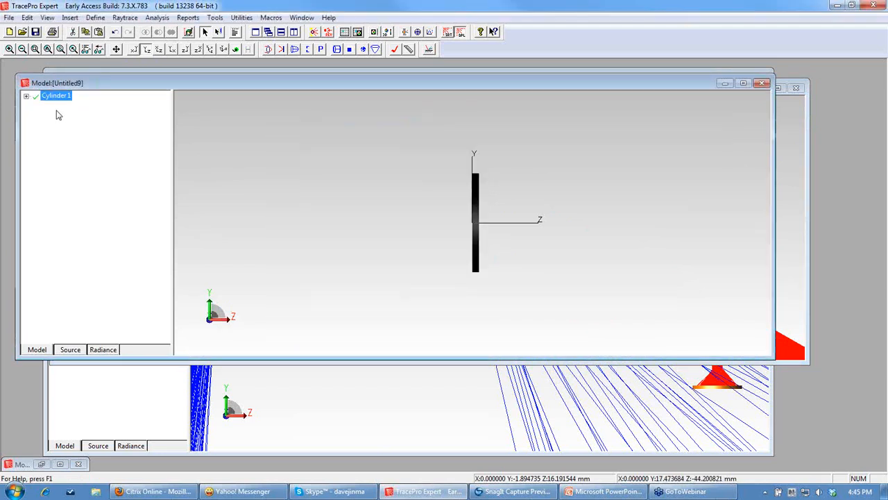
Expand Cylinder 1, rotate the model and select its surfaces one after another to identify each face.
click(27, 96)
click(57, 106)
click(236, 49)
drag(456, 290, 438, 285)
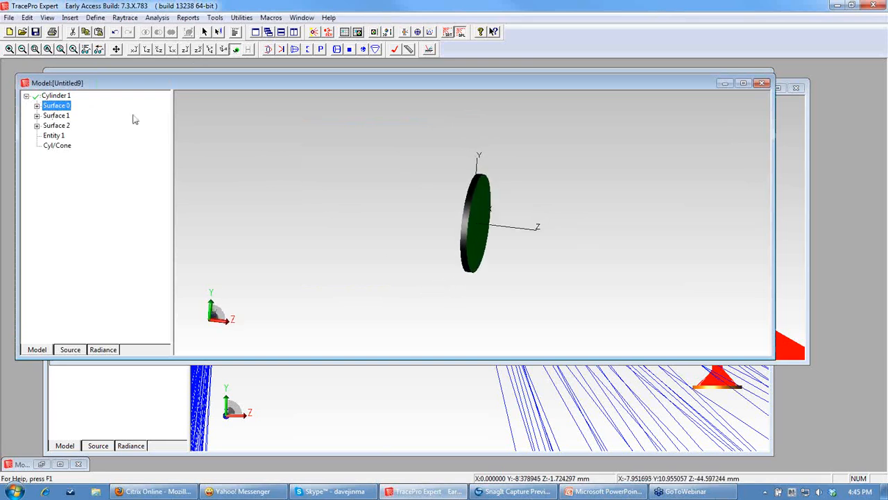
click(58, 116)
click(59, 127)
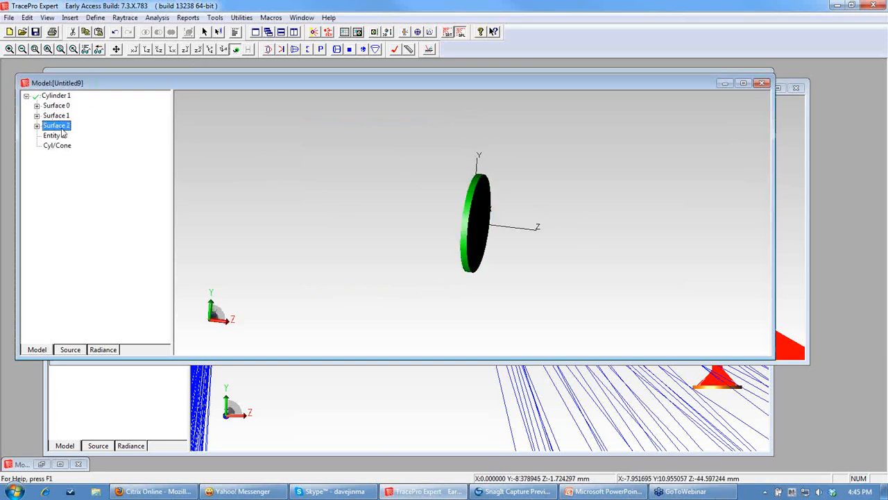
Open the surface source properties for Surface 2 of Cylinder 1 and set the emission type to Source Property.
right_click(62, 128)
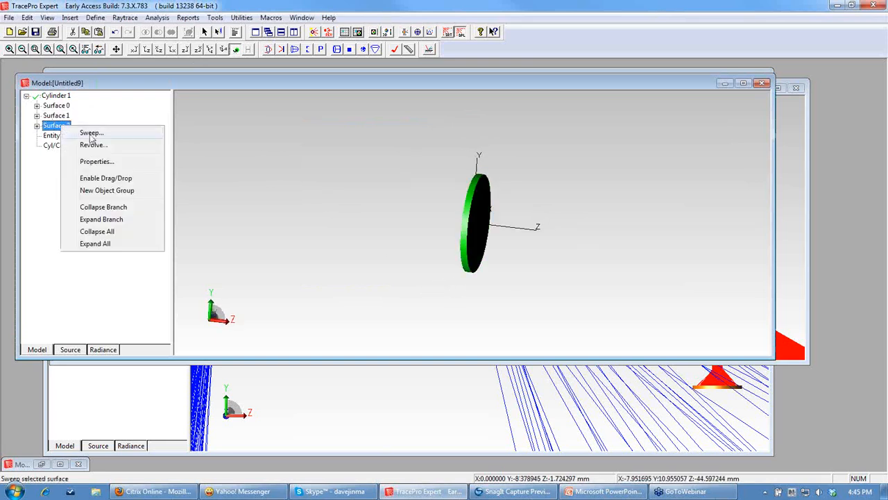
click(94, 163)
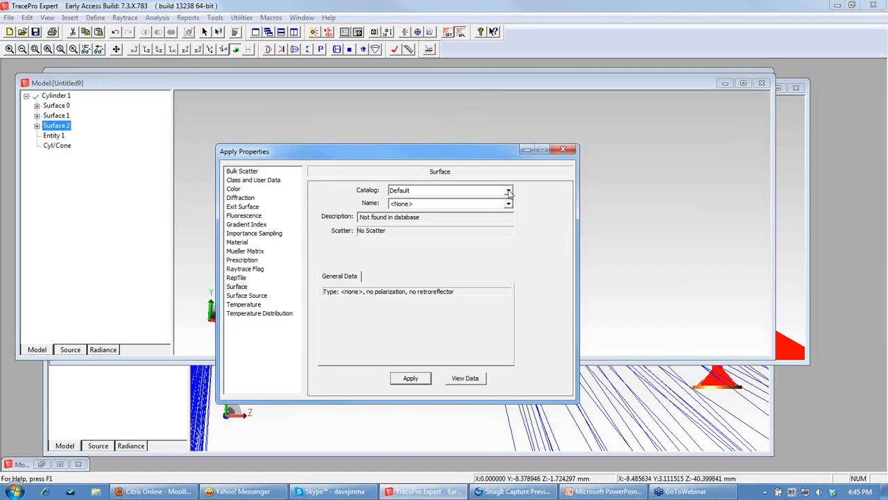
click(248, 295)
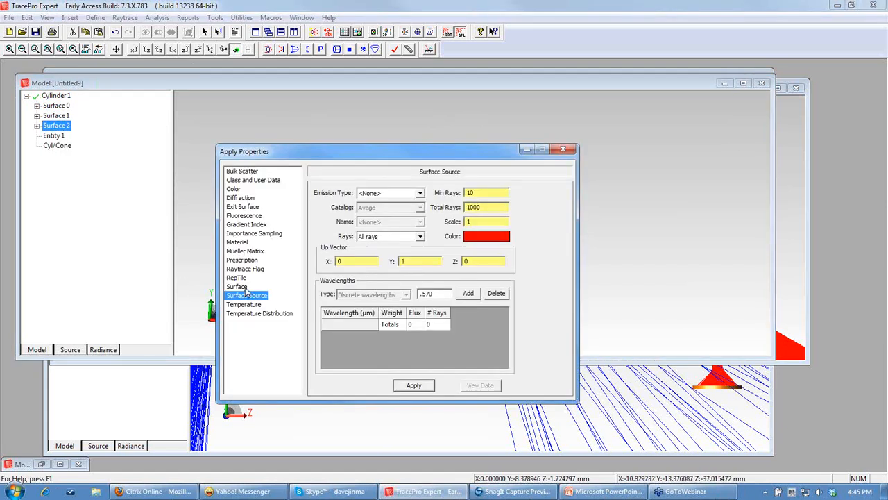
click(420, 193)
click(382, 239)
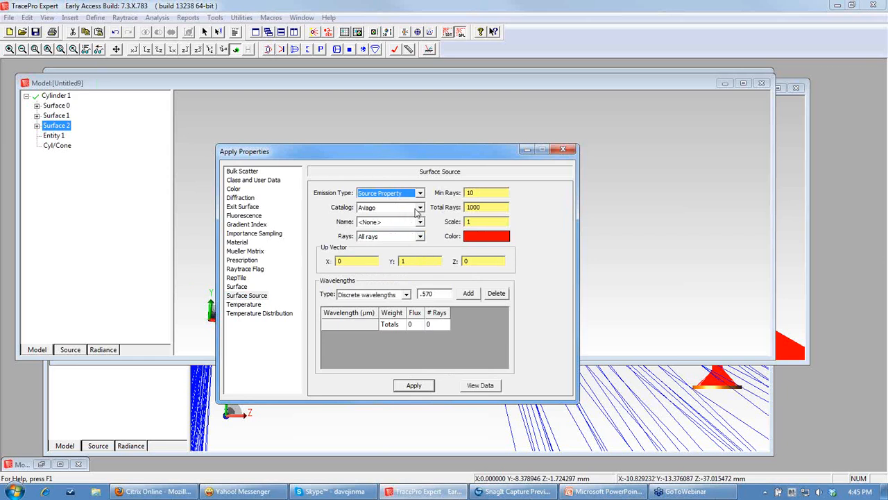
Choose the Sun source property from the CustomerExamples catalog for Surface 2.
click(420, 207)
click(421, 252)
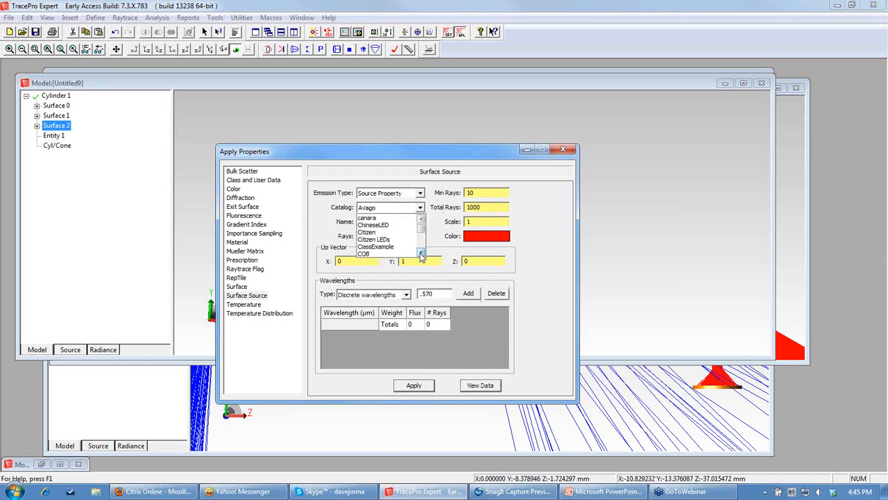
click(421, 254)
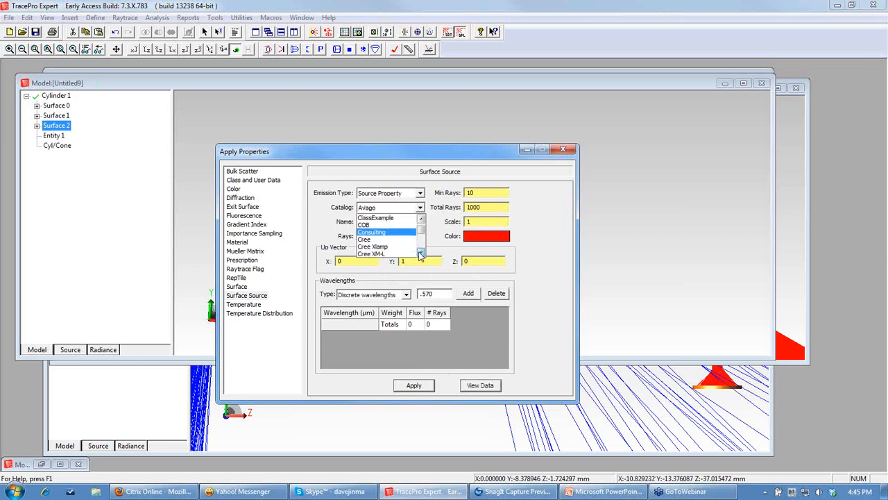
click(411, 247)
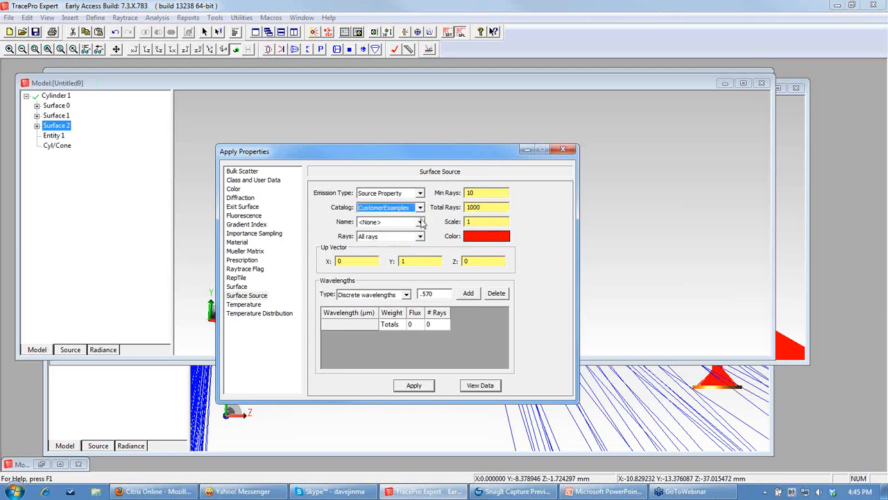
click(420, 221)
drag(424, 247, 423, 259)
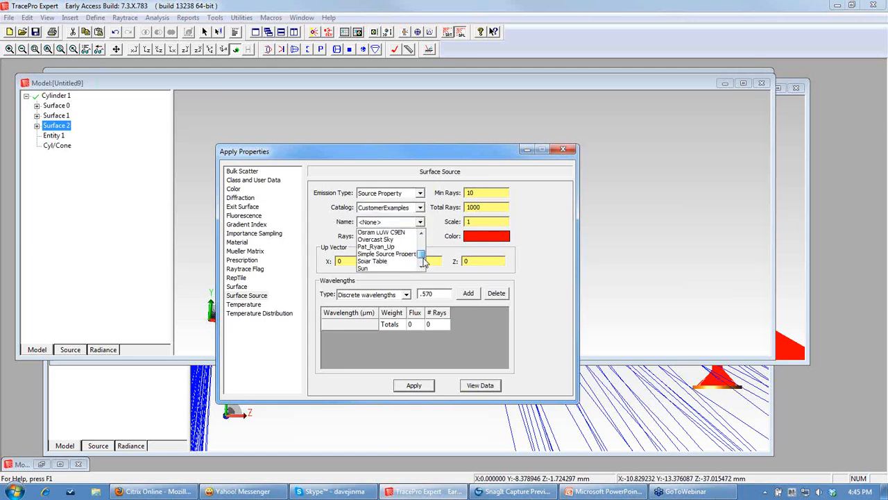
click(379, 268)
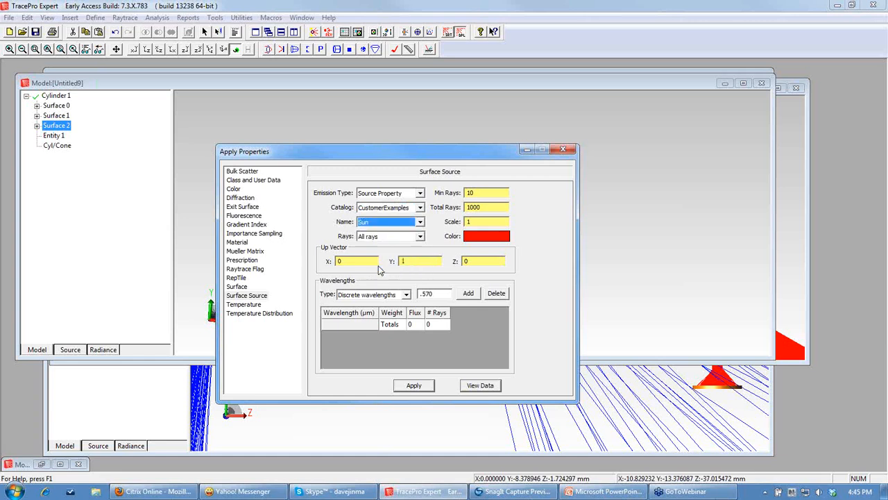
Add the discrete wavelengths 0.57, 0.5 and 0.75 µm to the Sun surface source.
click(442, 293)
click(463, 295)
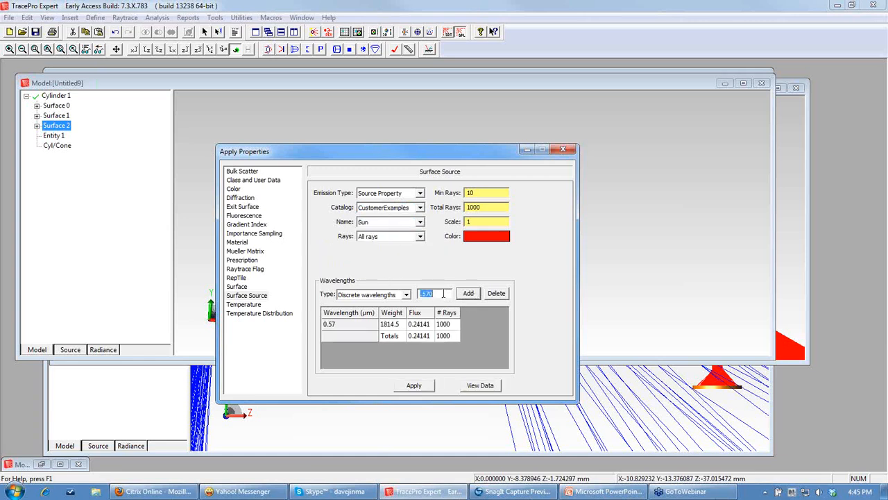
text(.5)
click(469, 293)
key(BackSpace)
text(.75)
click(469, 293)
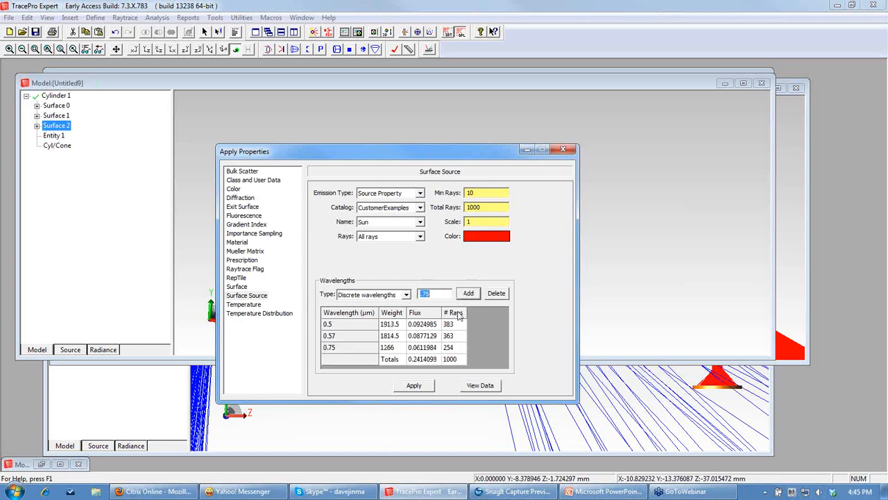
View the Sun property's data in the Surface Source Property Editor and close the editor.
click(480, 385)
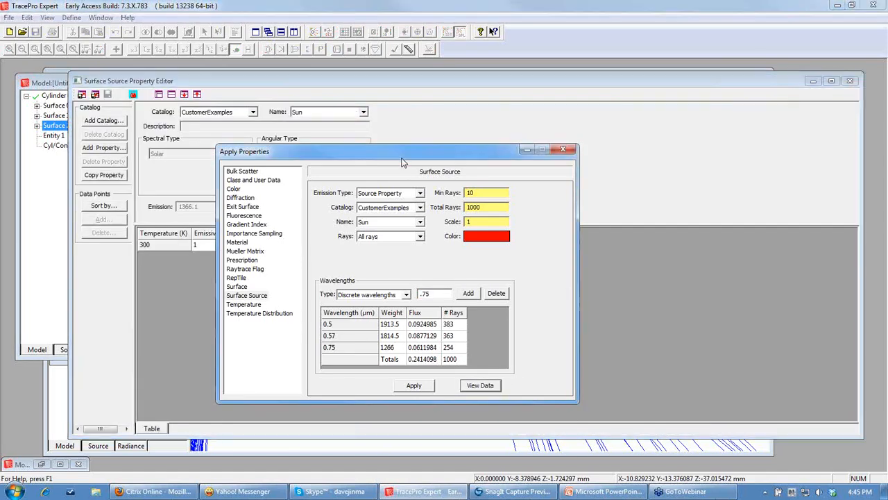
drag(402, 162, 393, 470)
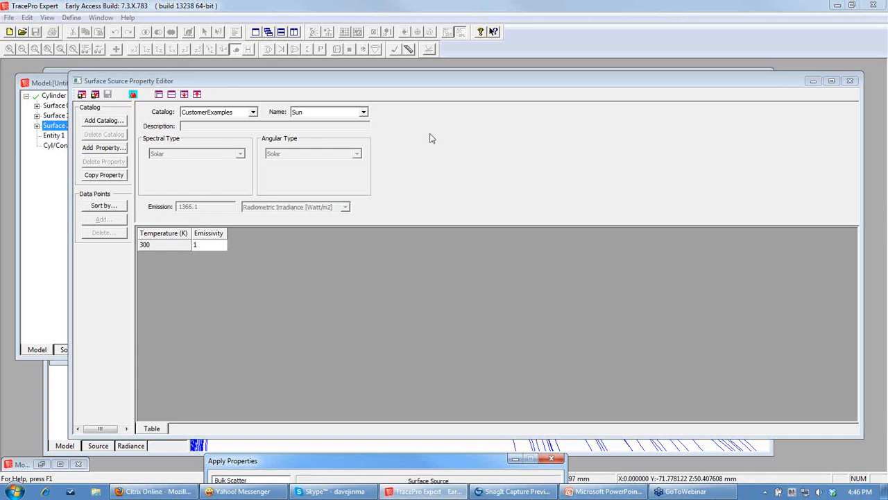
click(851, 81)
drag(534, 460, 428, 143)
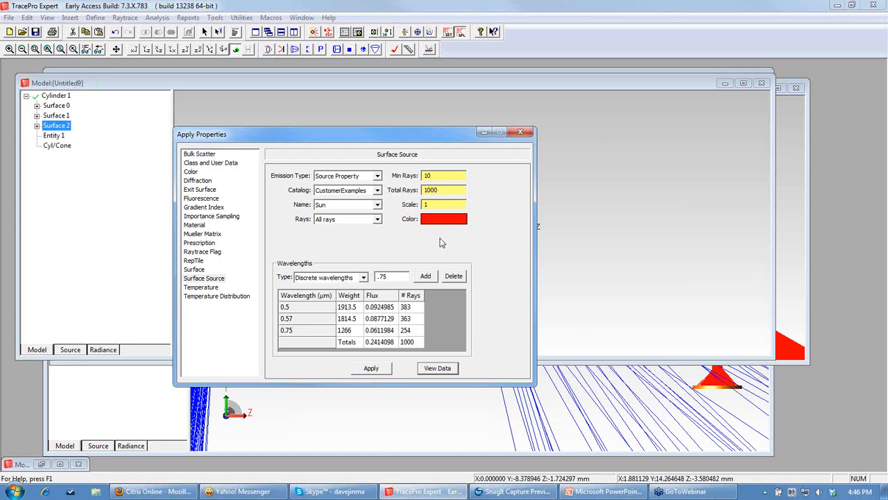
Close the surface source properties without applying them and close the cylinder model without saving.
click(521, 132)
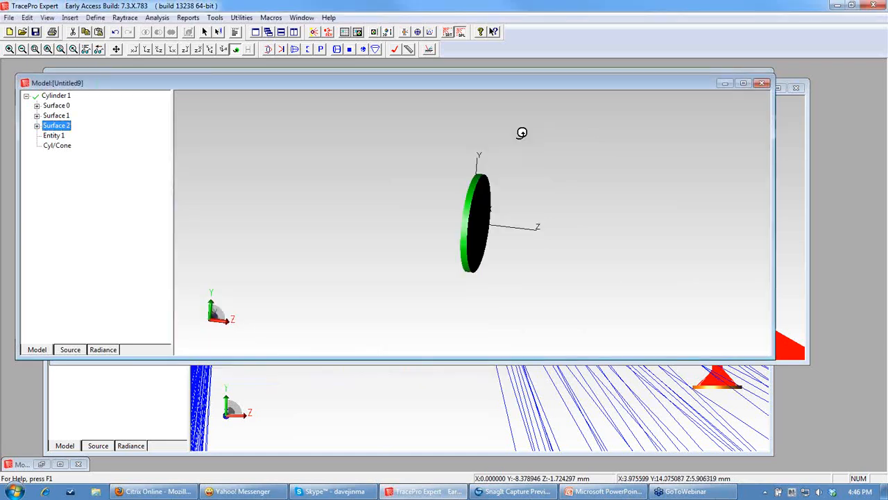
click(763, 84)
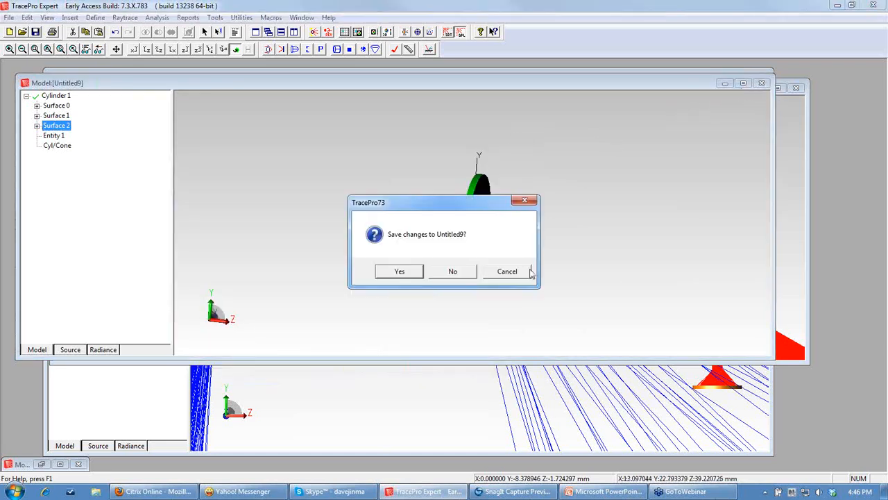
click(466, 272)
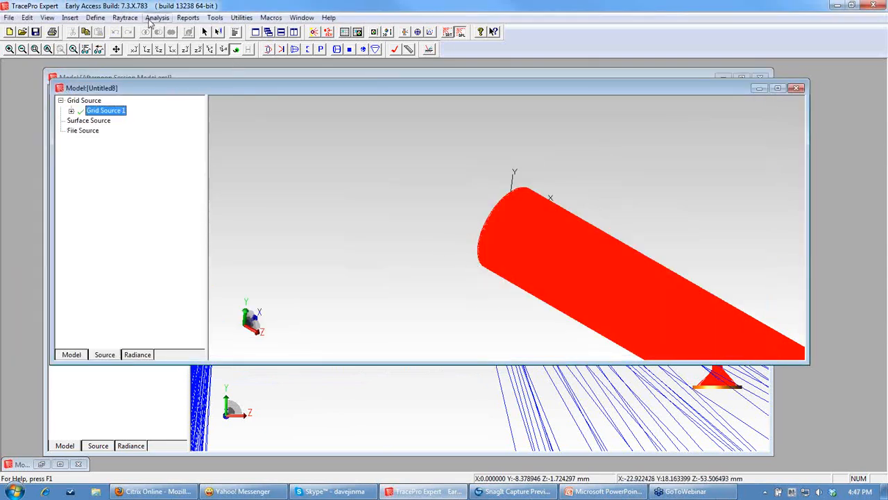
Launch the Solar Emulator utility, look over its location, time period and 3D view, and close it.
click(240, 17)
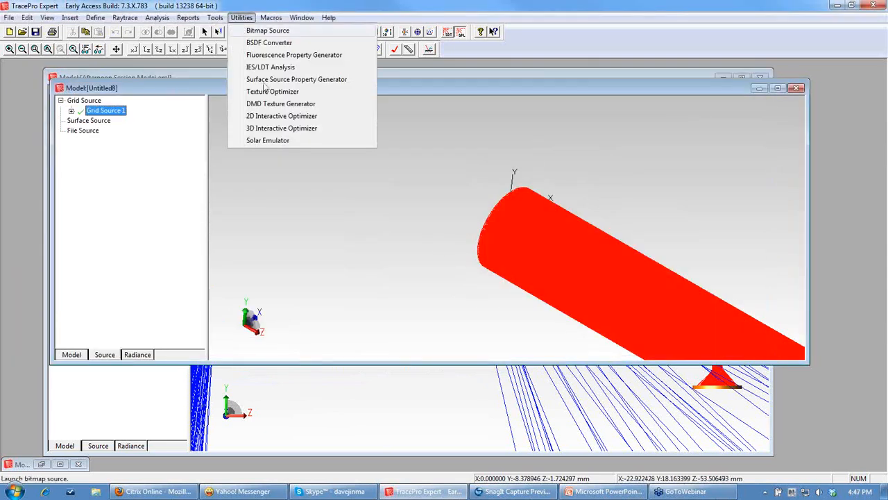
click(279, 142)
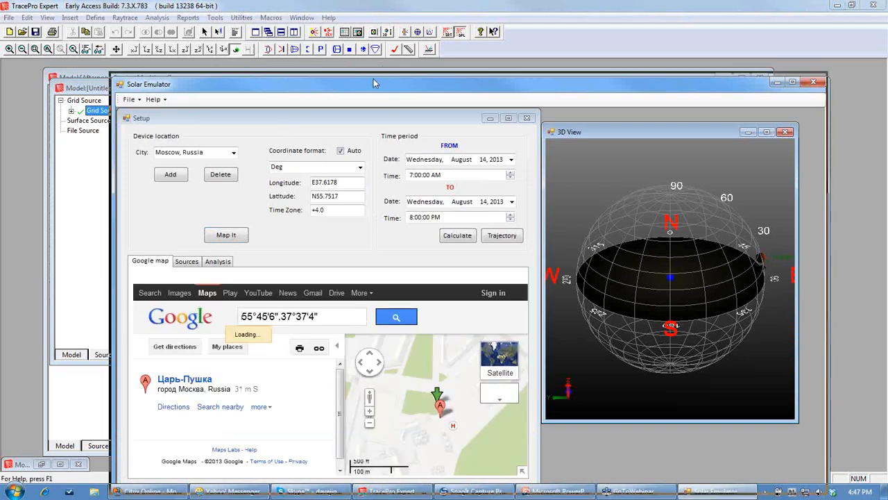
drag(377, 89, 373, 79)
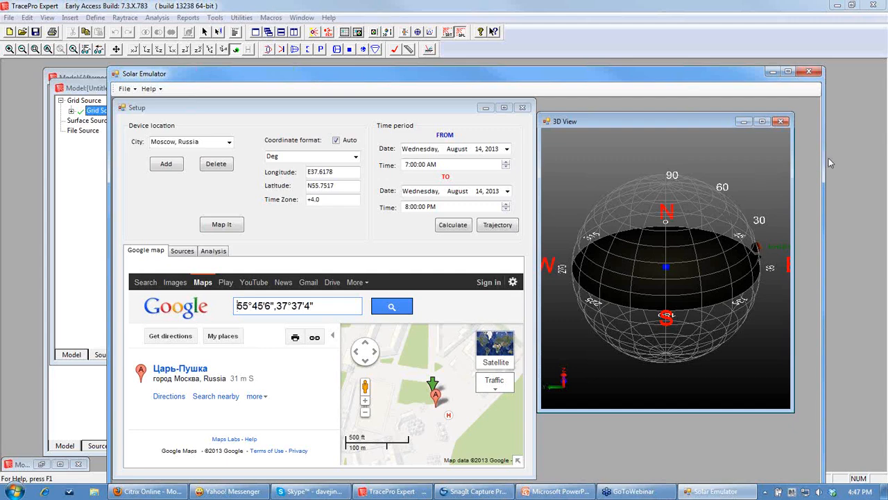
click(810, 72)
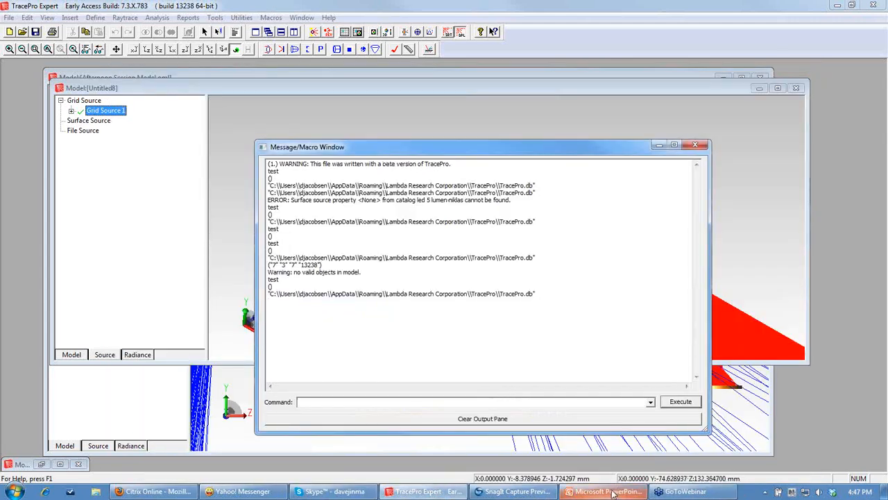
Switch to the PowerPoint presentation and show slide 24 with the webinar recording link.
click(604, 493)
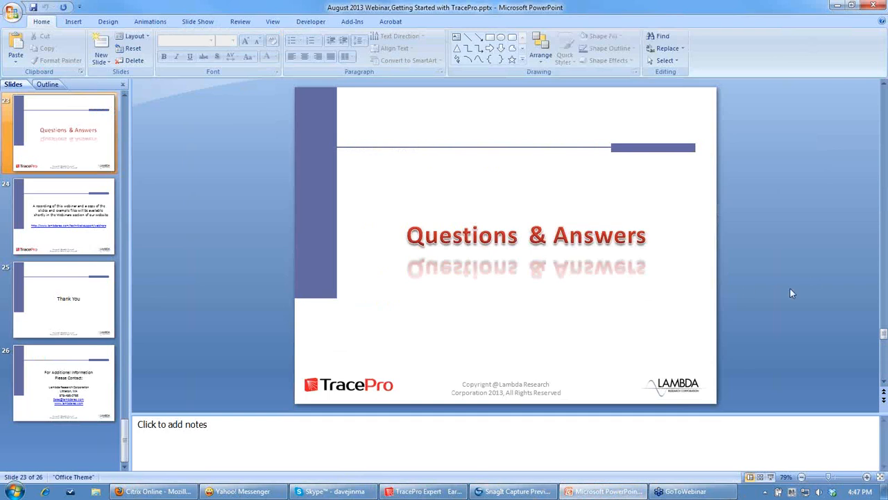
scroll(790, 289, down, 1)
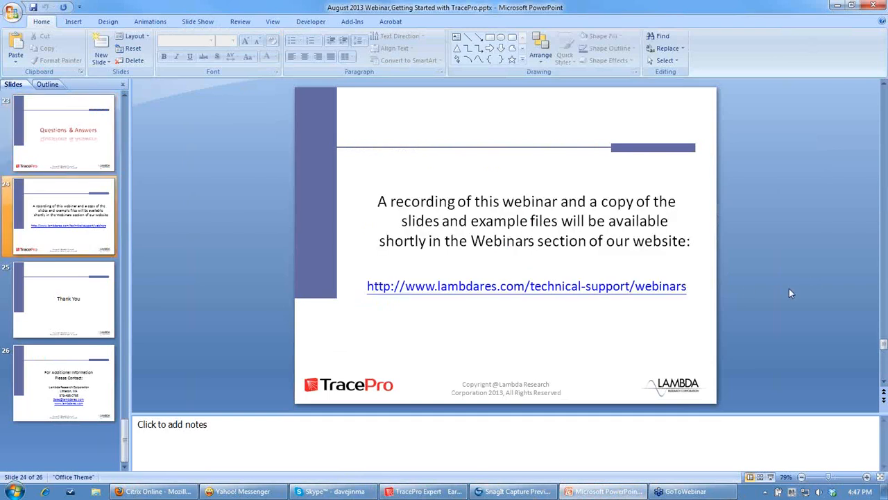